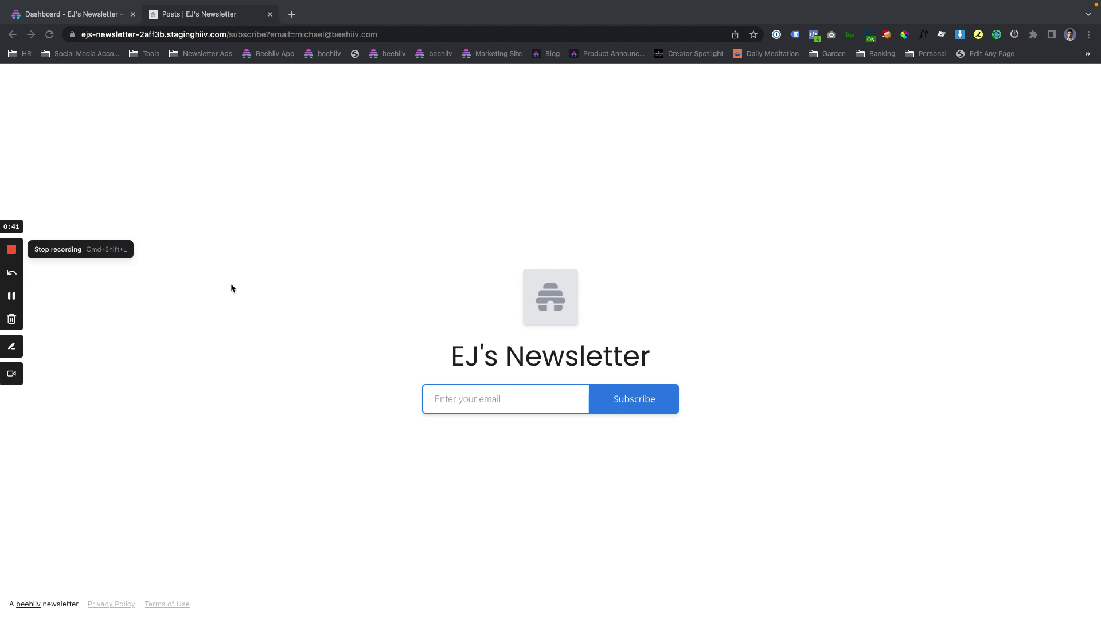
Subscribe to the newsletter with a test email address.
click(456, 408)
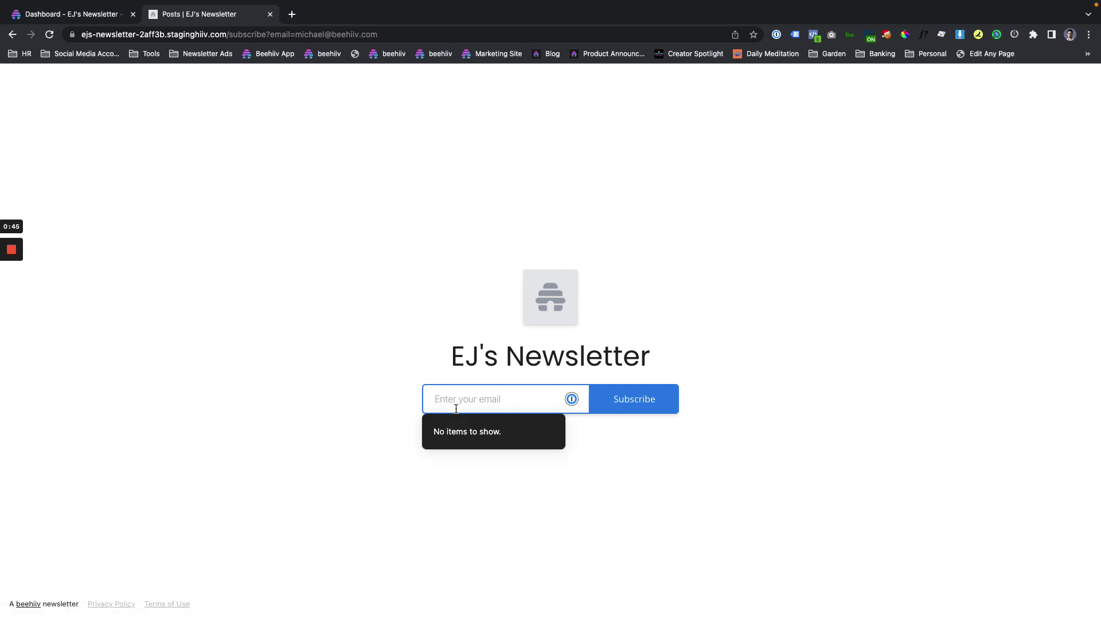
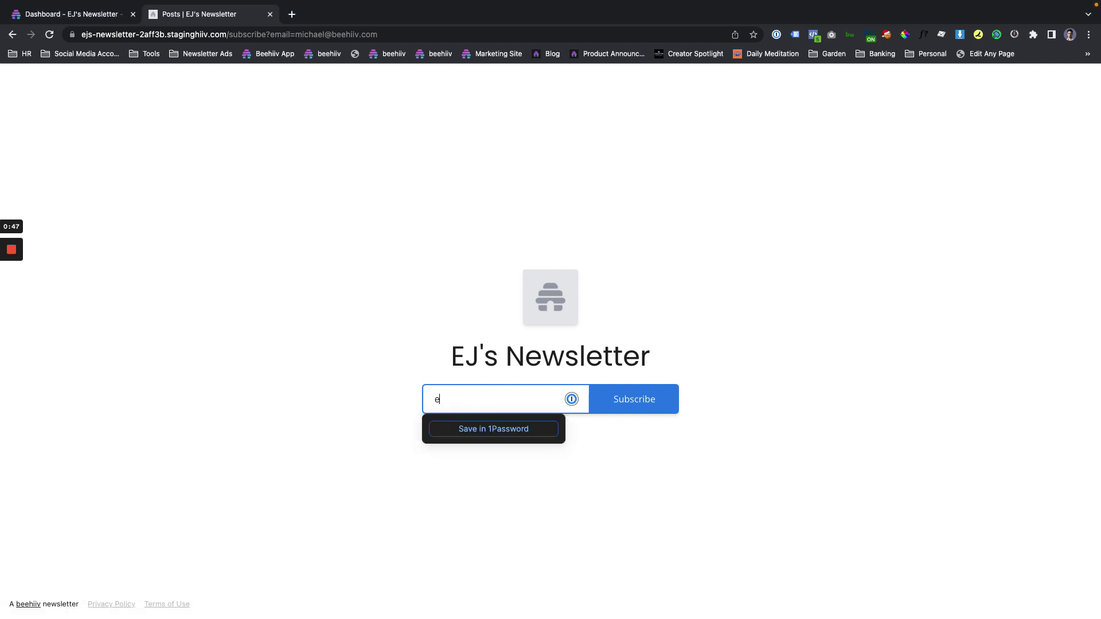
key(Return)
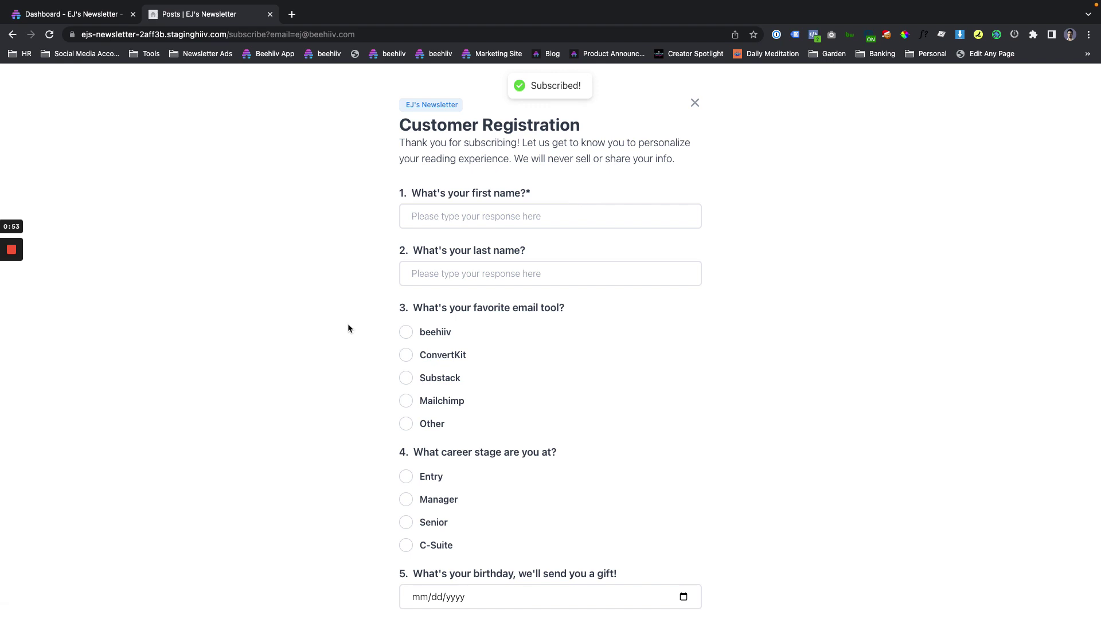
scroll(623, 341, down, 2)
scroll(618, 248, up, 2)
scroll(583, 324, down, 2)
scroll(582, 328, up, 2)
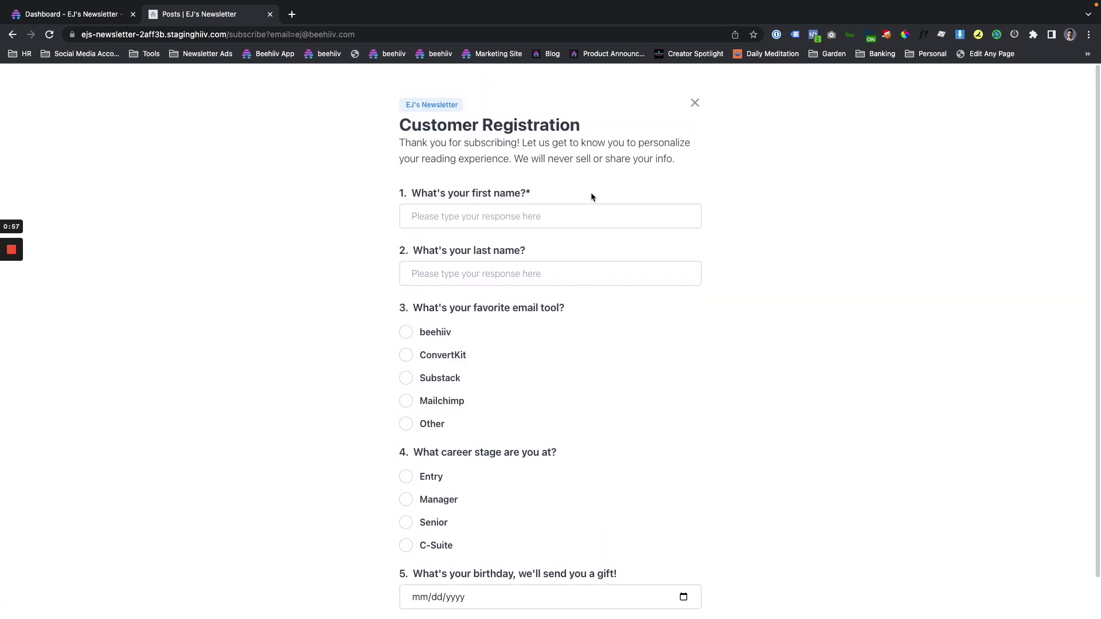
scroll(581, 263, down, 1)
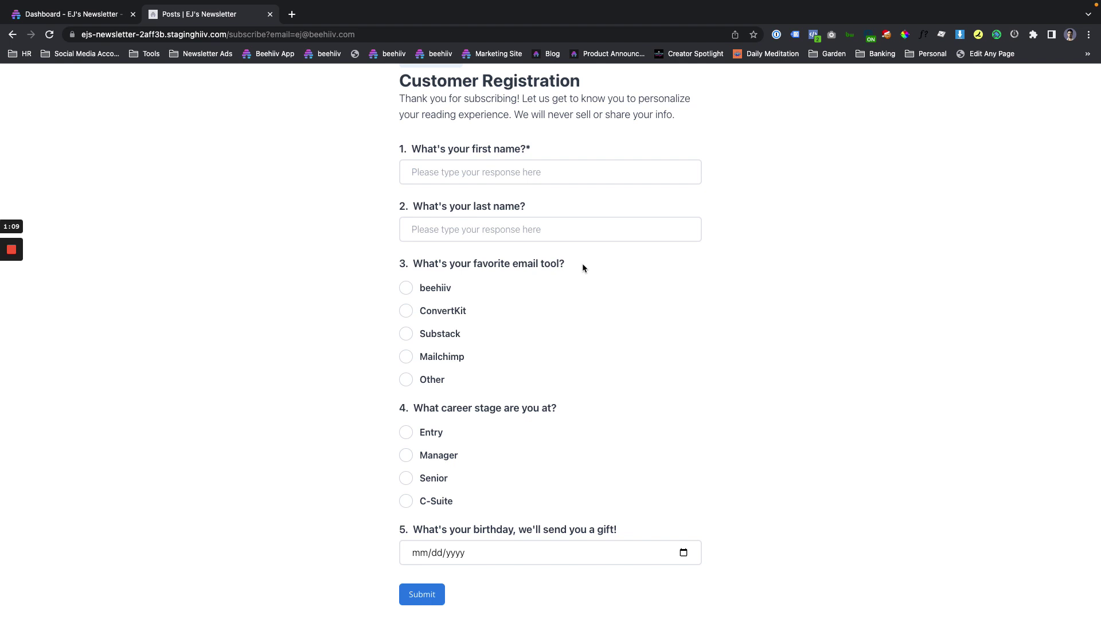
scroll(631, 269, up, 2)
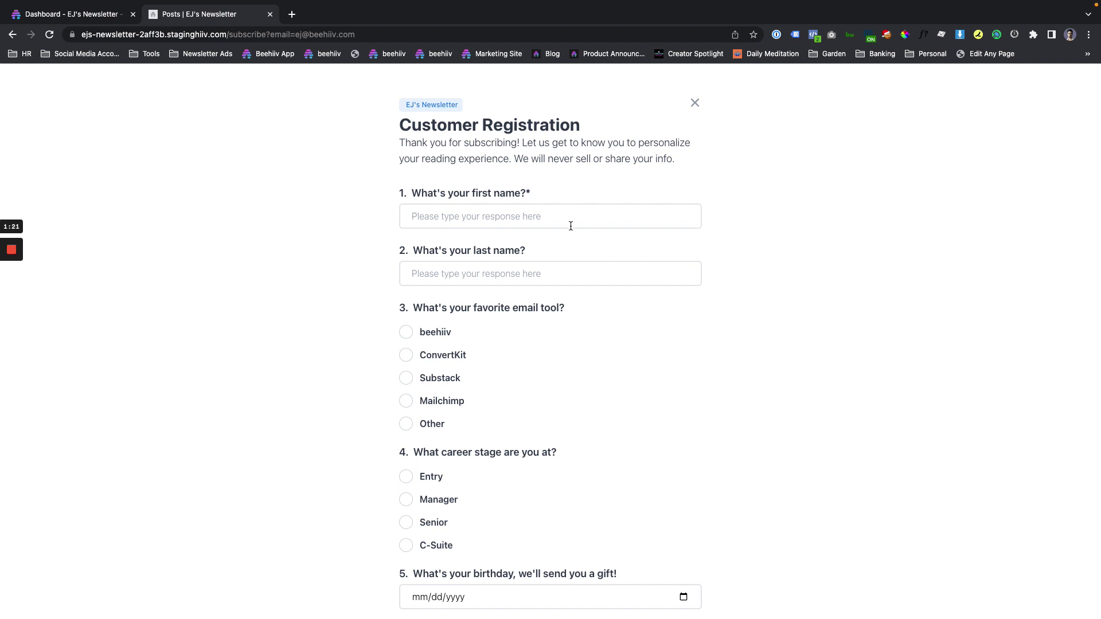
Enter the first and last name, and pick beehiiv and C-Suite as answers.
click(614, 220)
key(Tab)
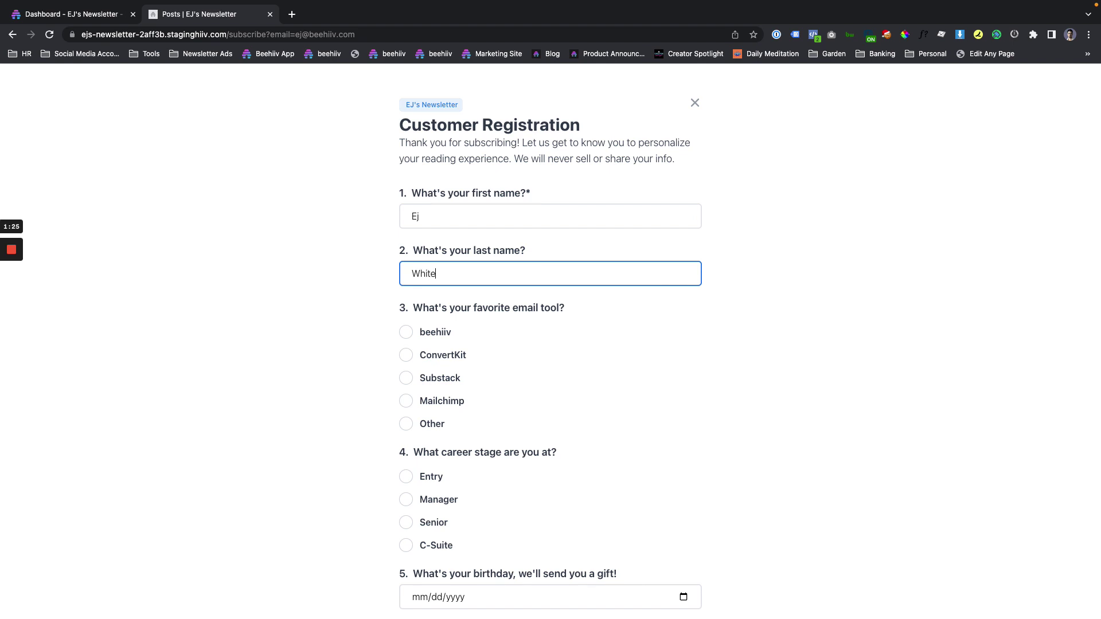
scroll(615, 288, down, 1)
key(Tab)
key(space)
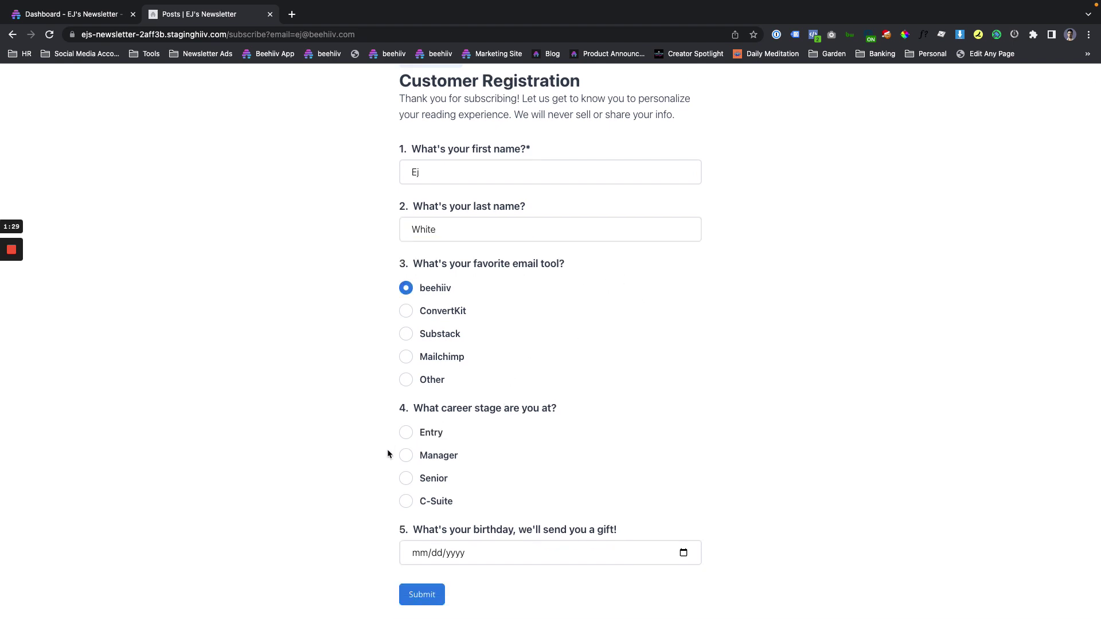
click(407, 503)
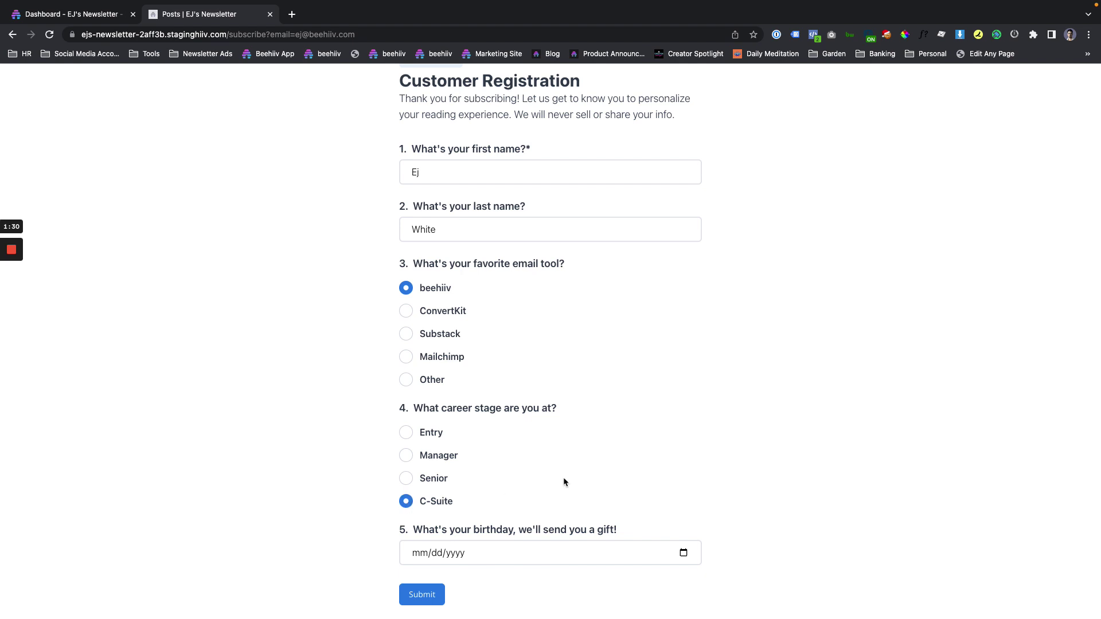
click(418, 554)
click(683, 554)
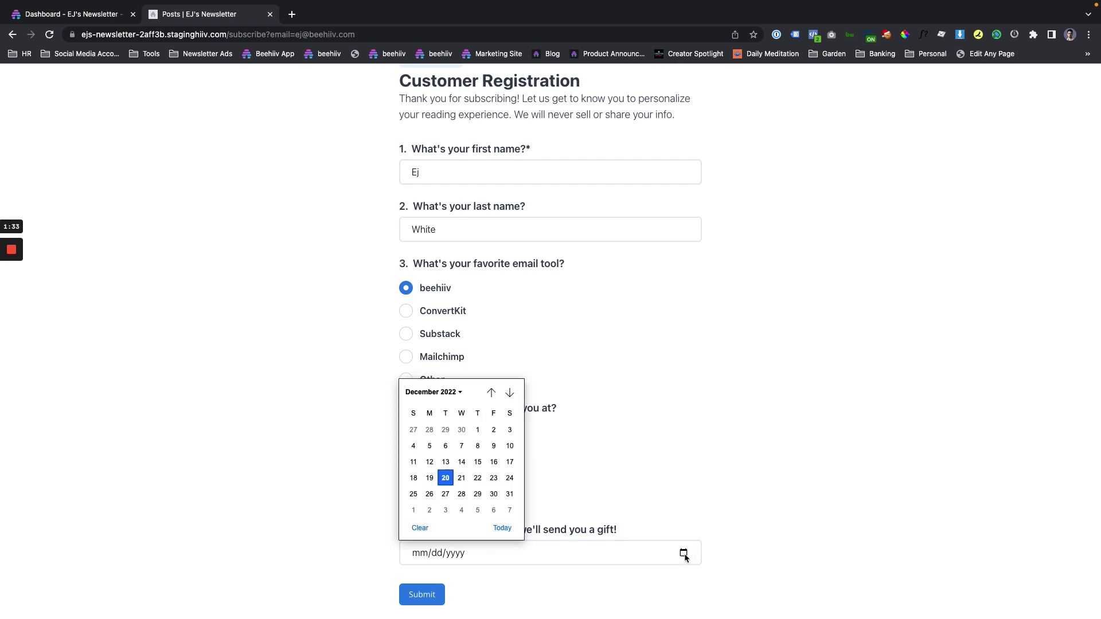
click(460, 392)
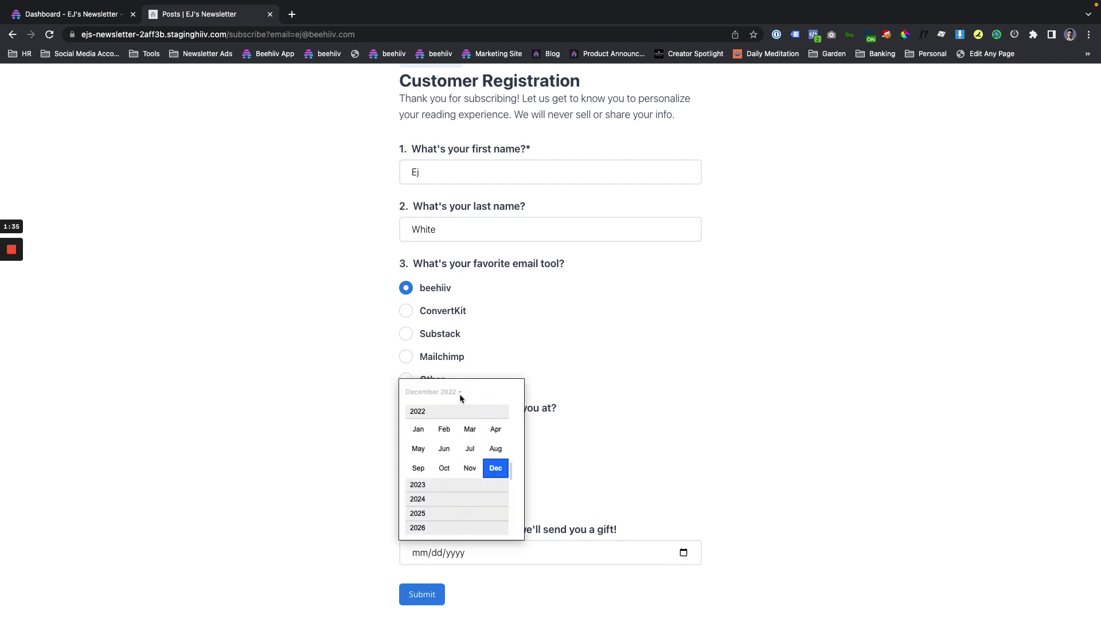
scroll(473, 438, up, 15)
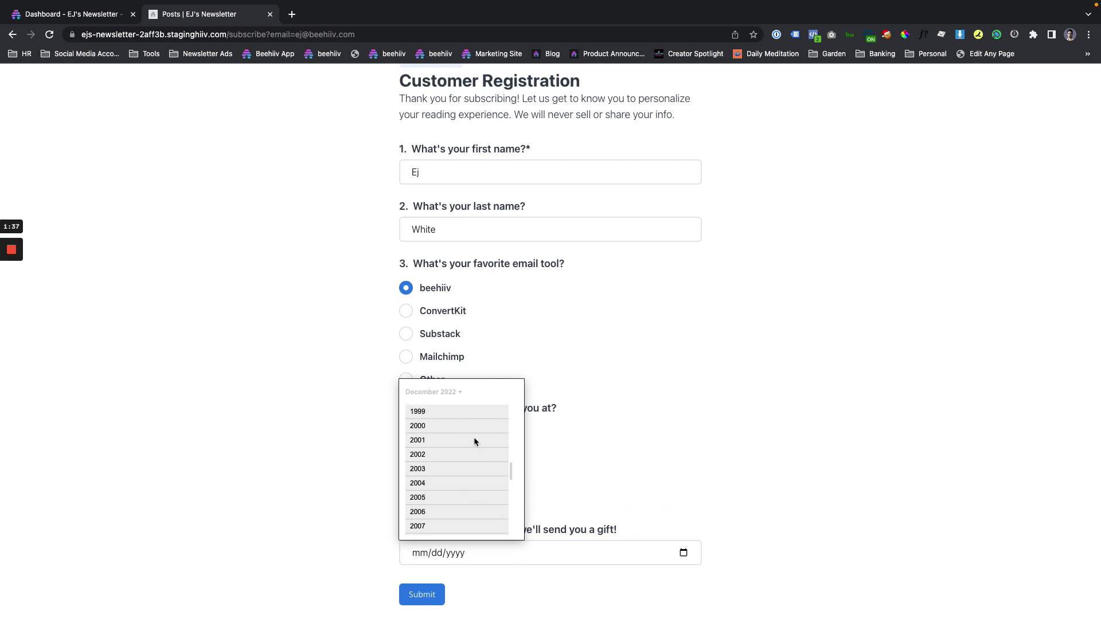
scroll(473, 442, up, 3)
click(437, 487)
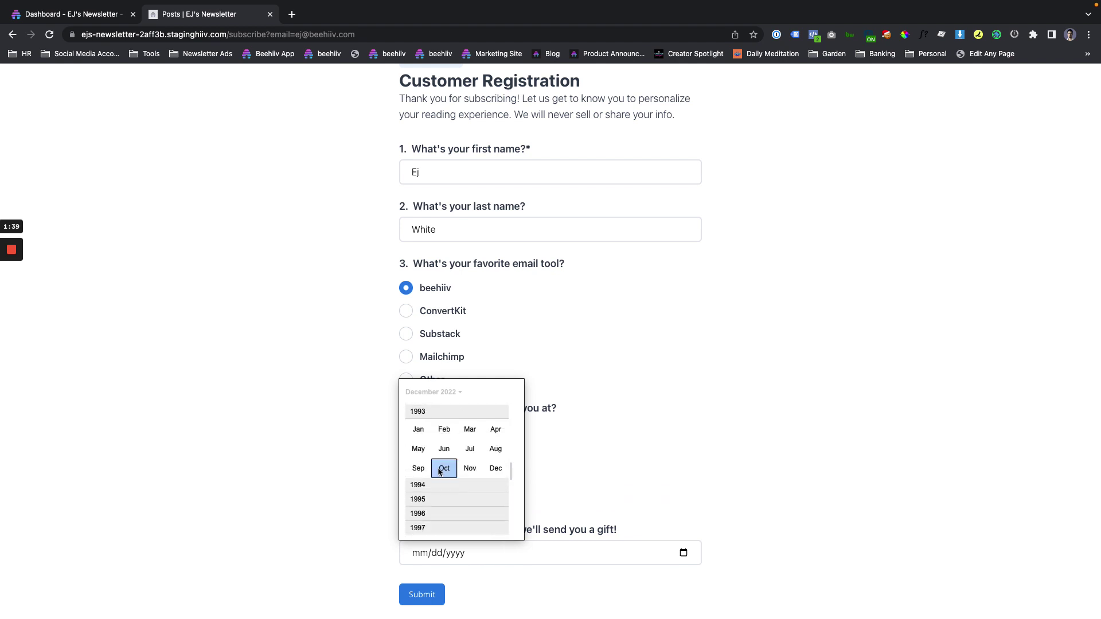
click(418, 427)
click(492, 445)
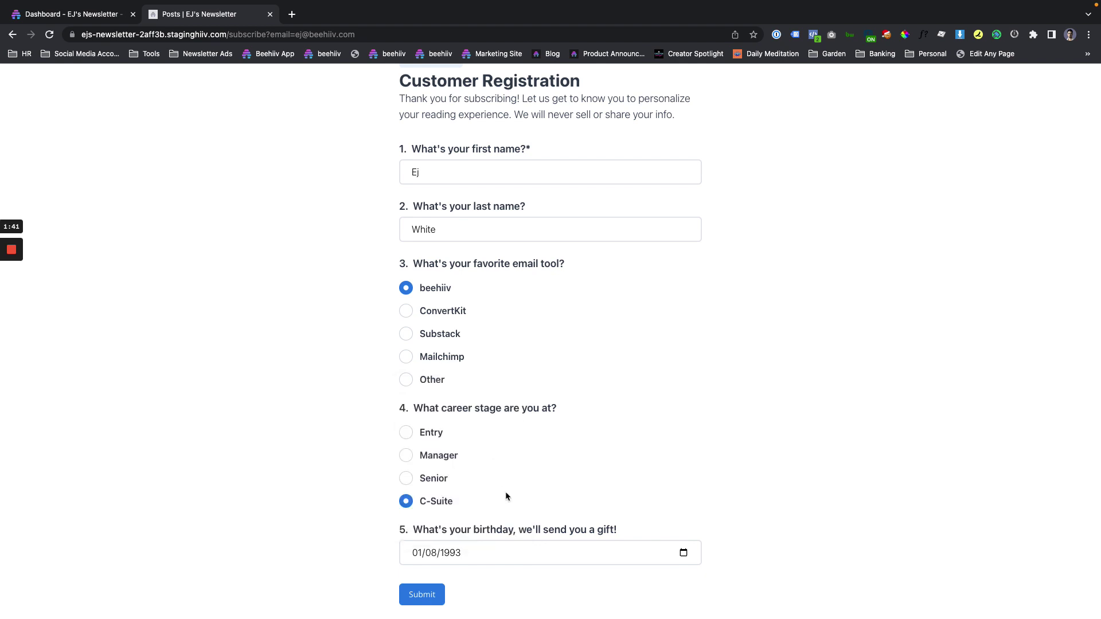
click(421, 596)
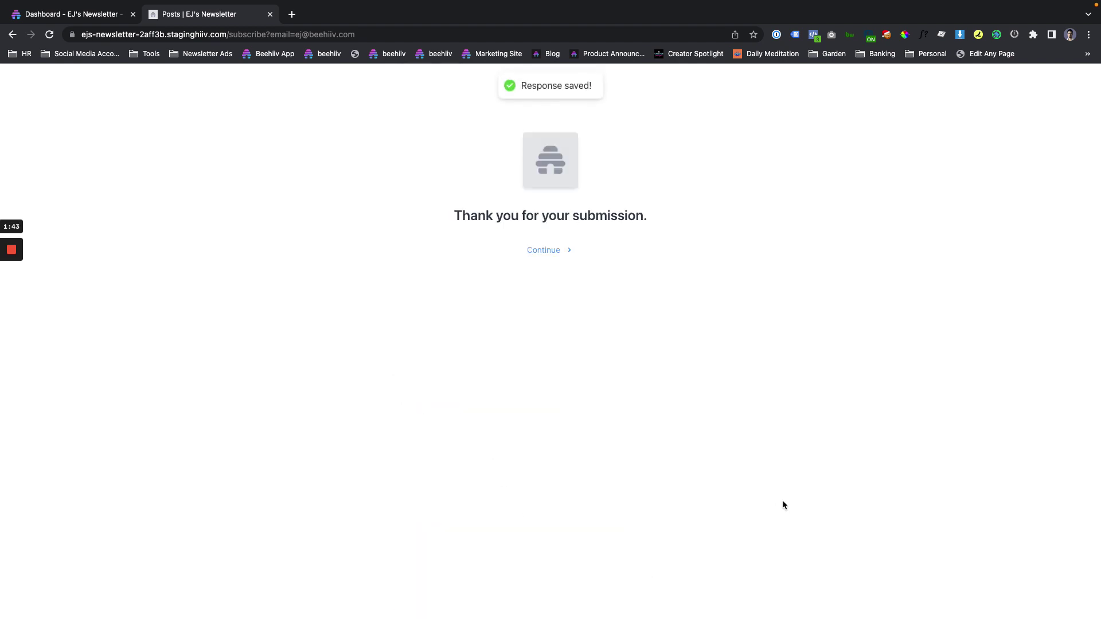
Continue past the thank-you page back to the empty subscribe email field.
click(539, 250)
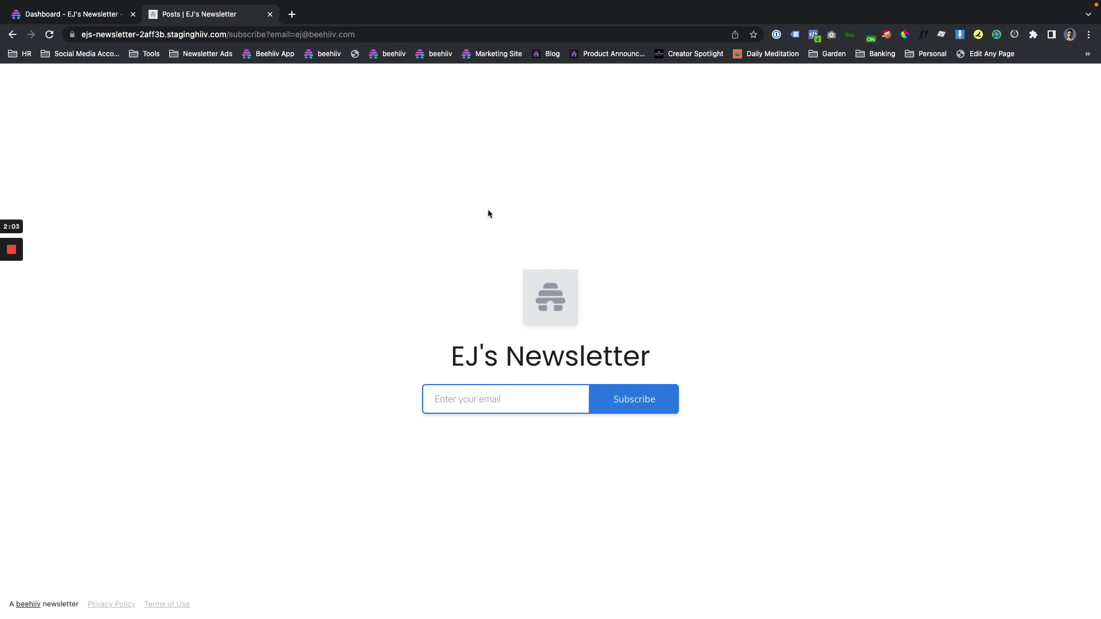
click(483, 392)
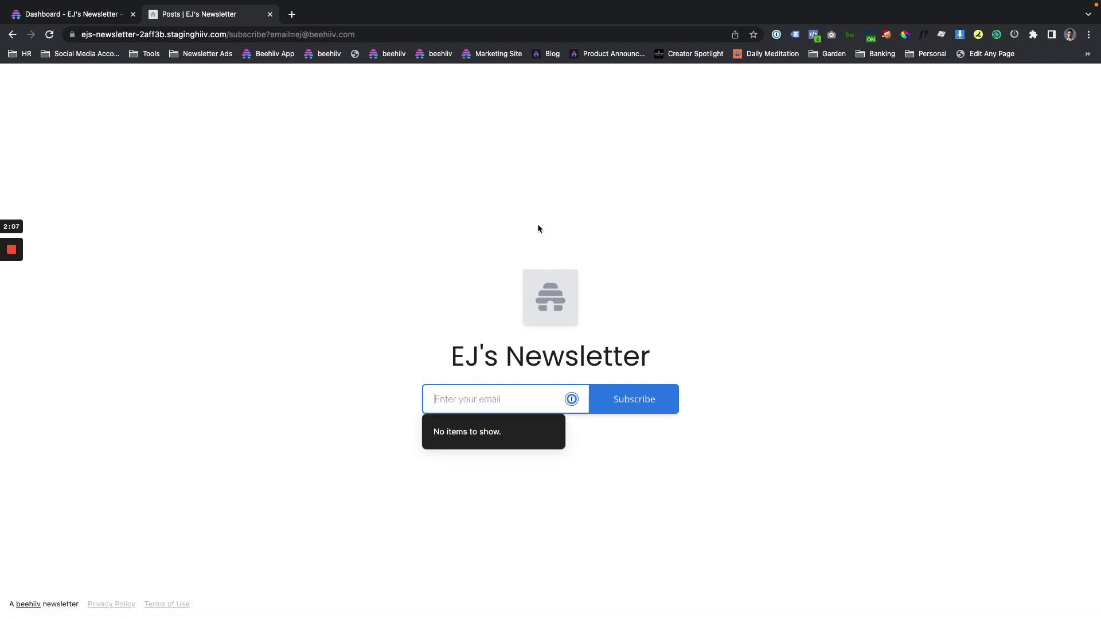
Open the test subscriber's Custom Fields from Audience > Subscribers on the Dashboard.
click(64, 15)
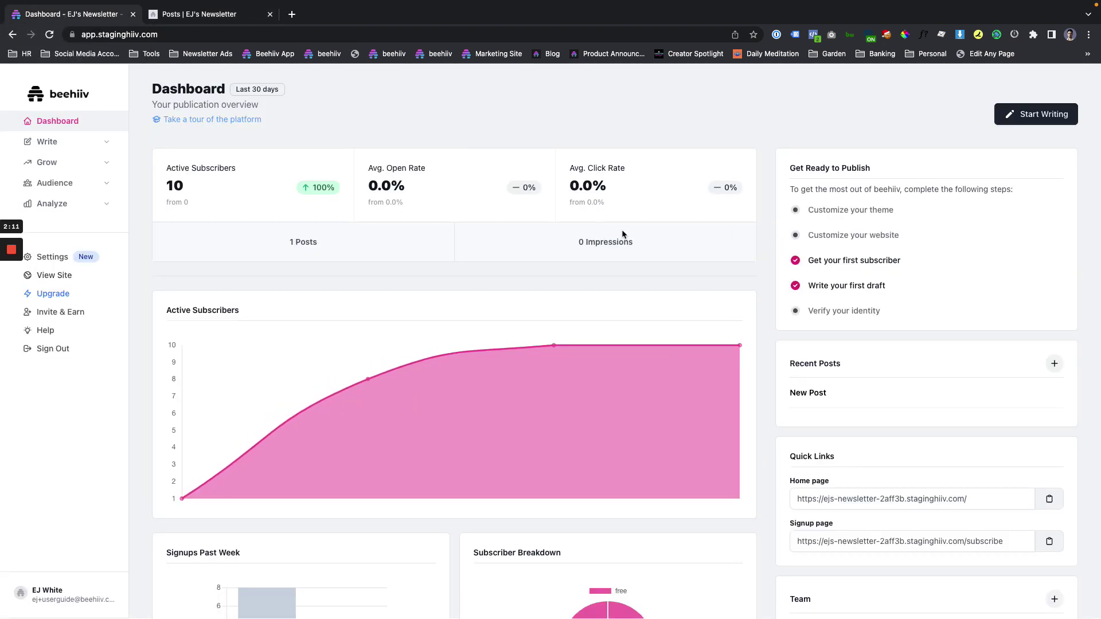
click(54, 183)
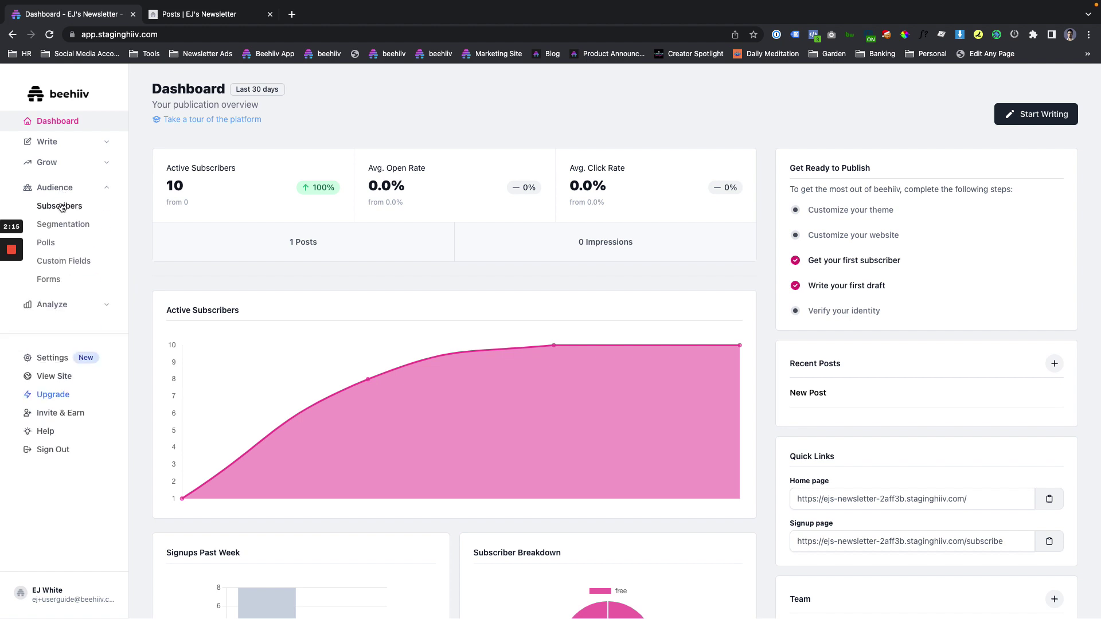
click(60, 205)
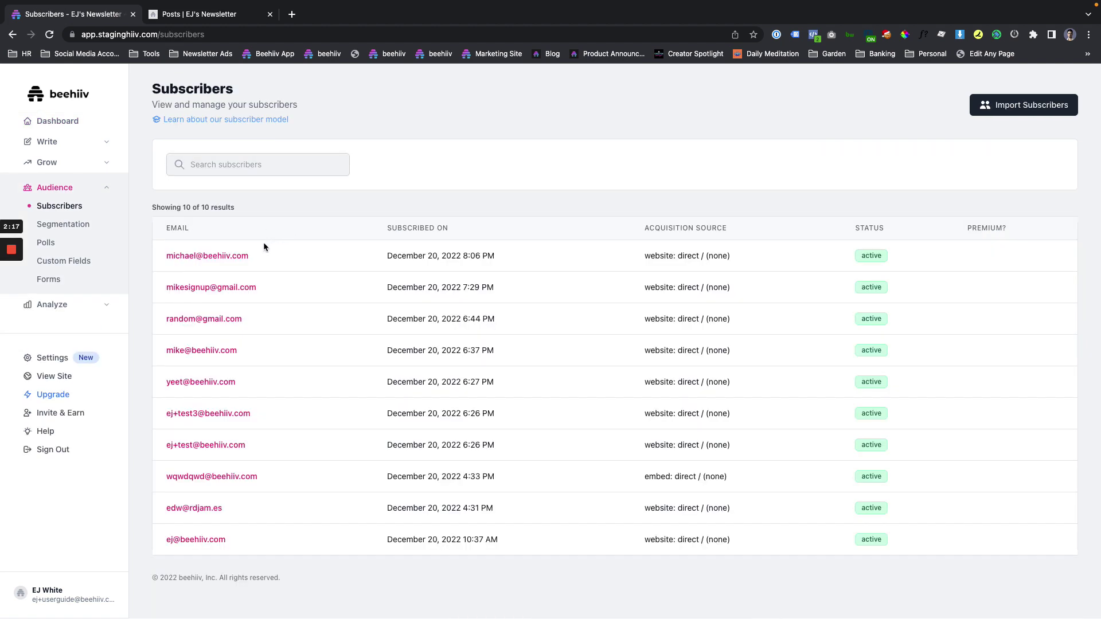
click(206, 540)
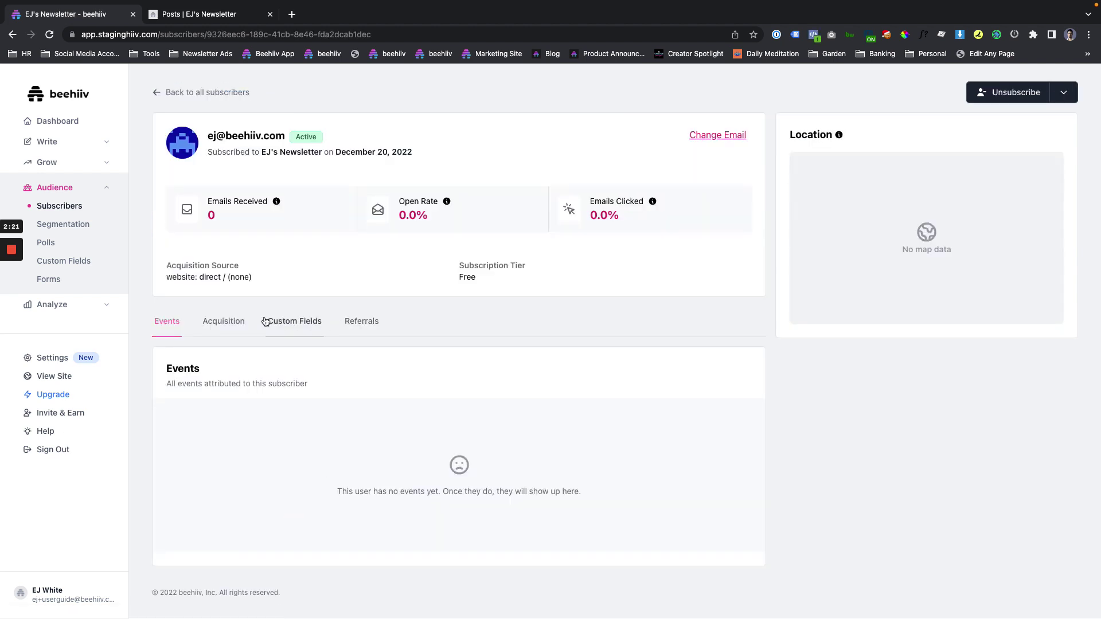
click(310, 323)
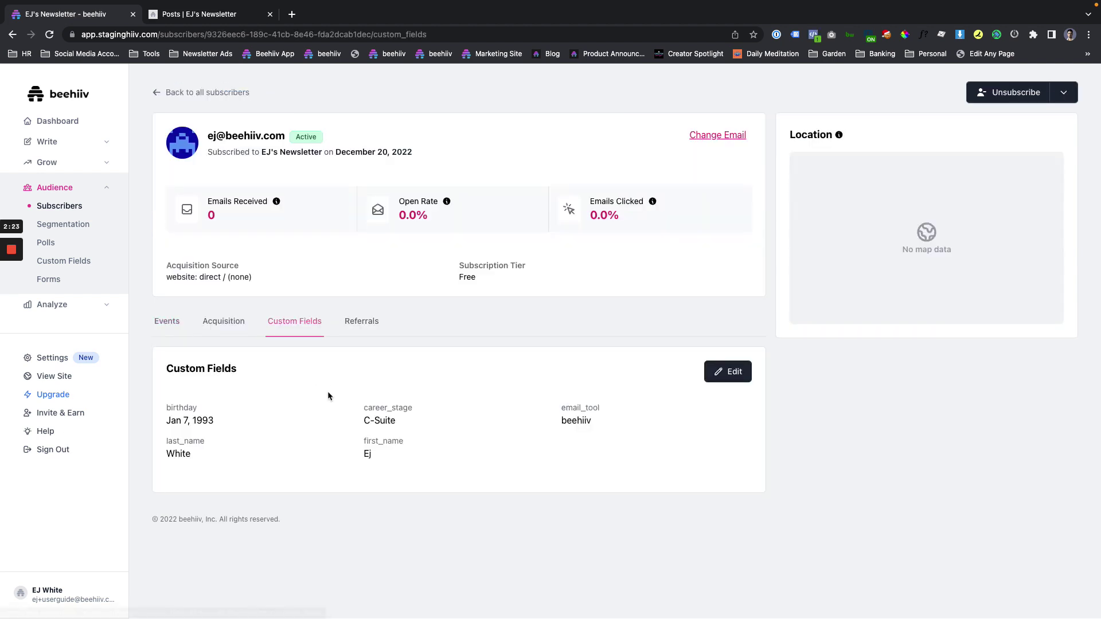
drag(166, 423, 259, 425)
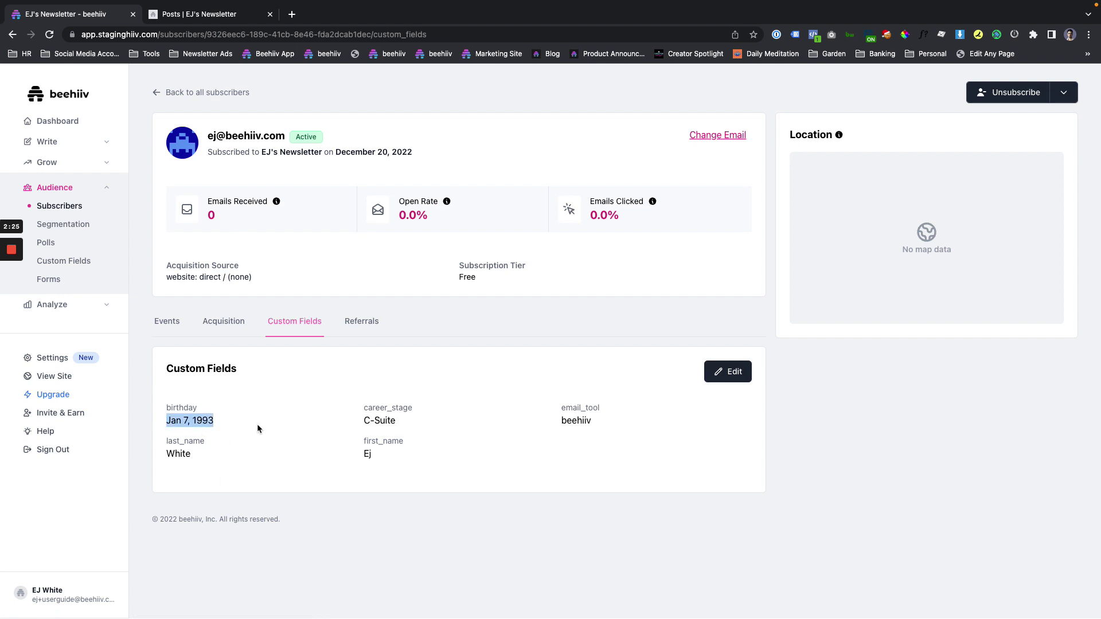
triple_click(204, 422)
triple_click(374, 421)
double_click(581, 421)
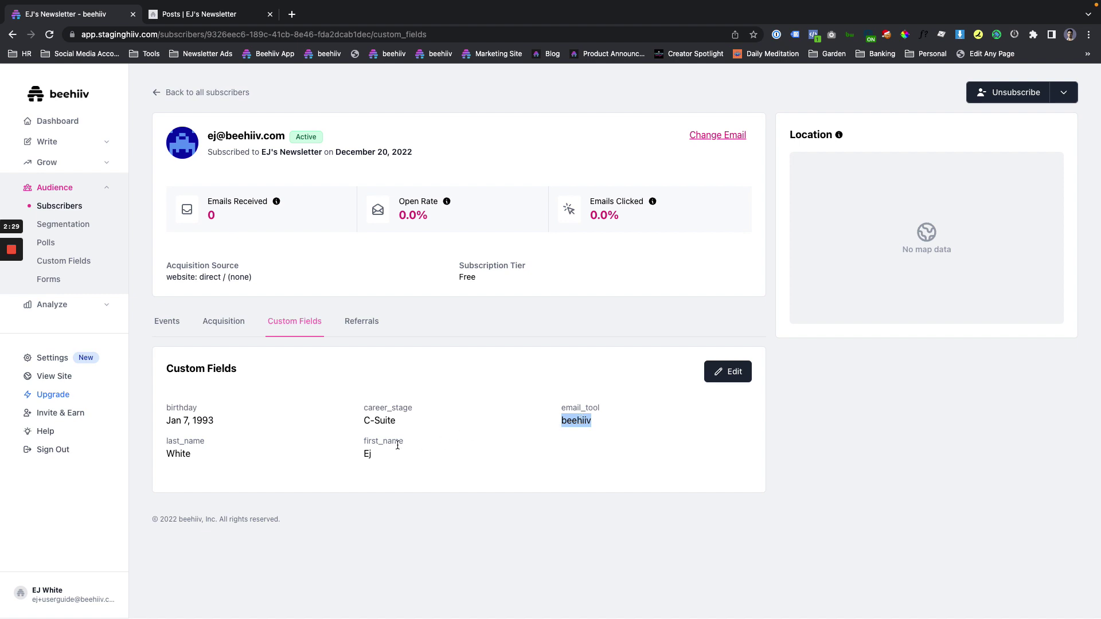
double_click(367, 454)
click(173, 460)
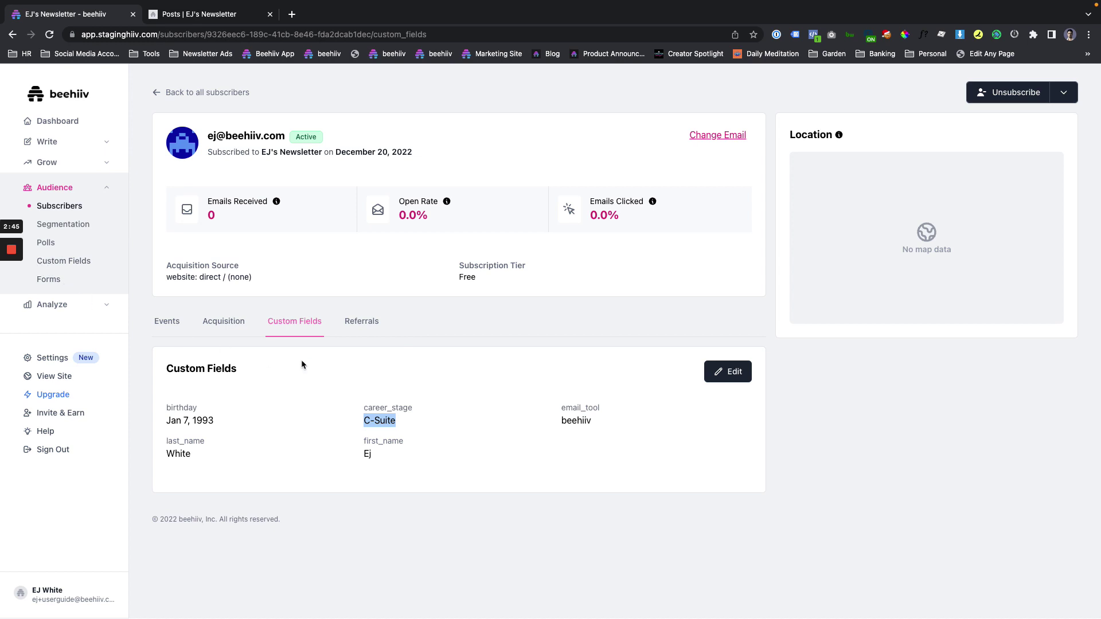
double_click(367, 408)
double_click(385, 421)
drag(160, 407, 478, 483)
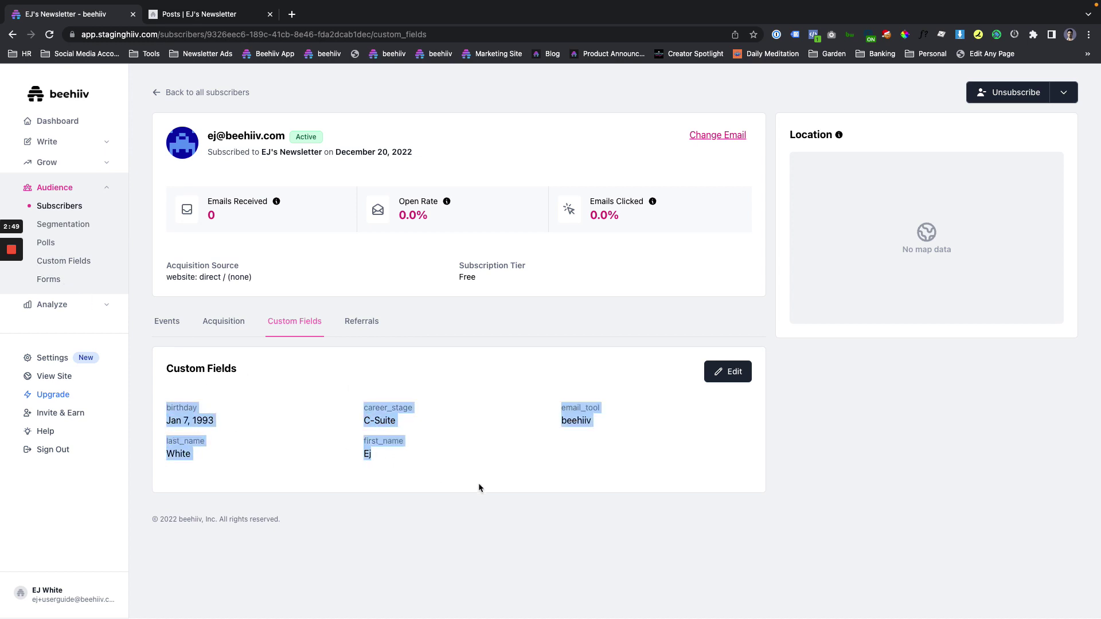
click(536, 477)
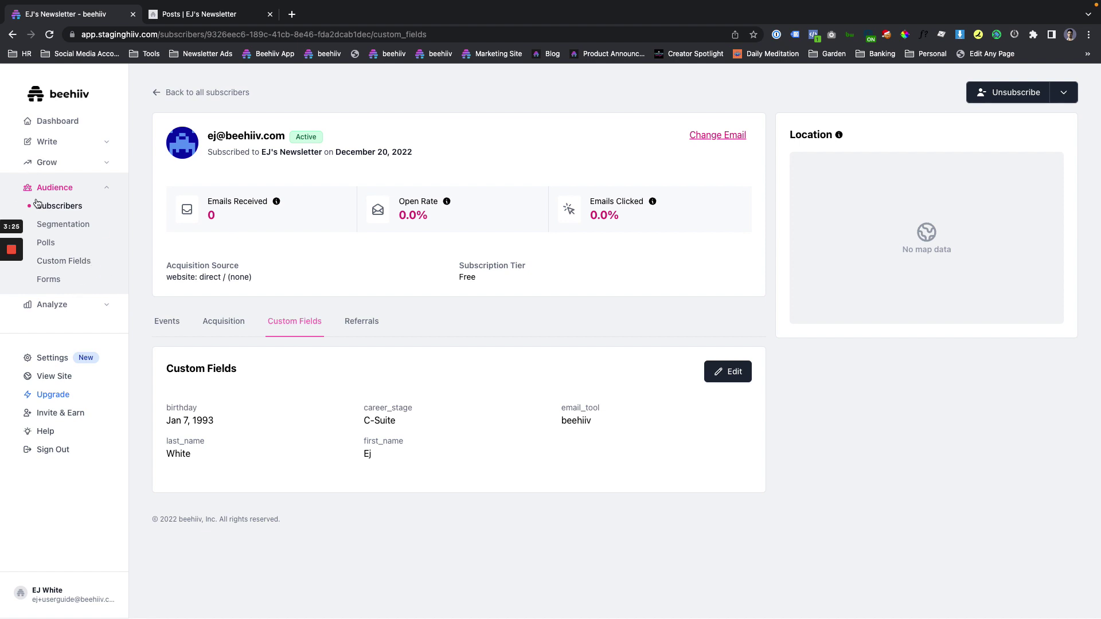
View Customer Registration's 2 responses from Audience > Forms, then exit to the list.
click(109, 191)
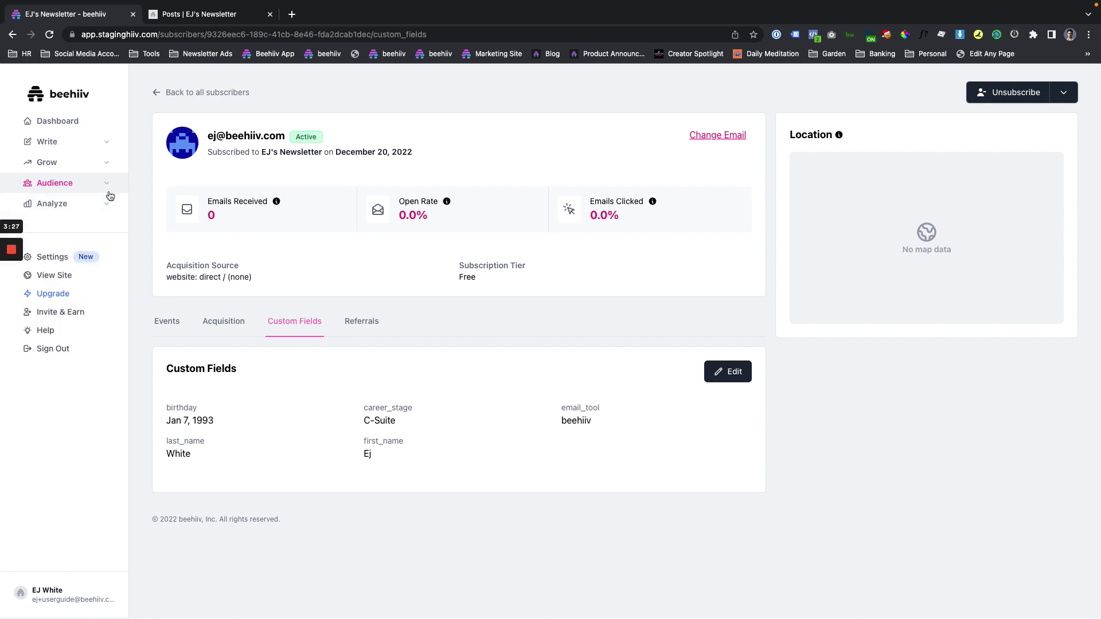
click(109, 191)
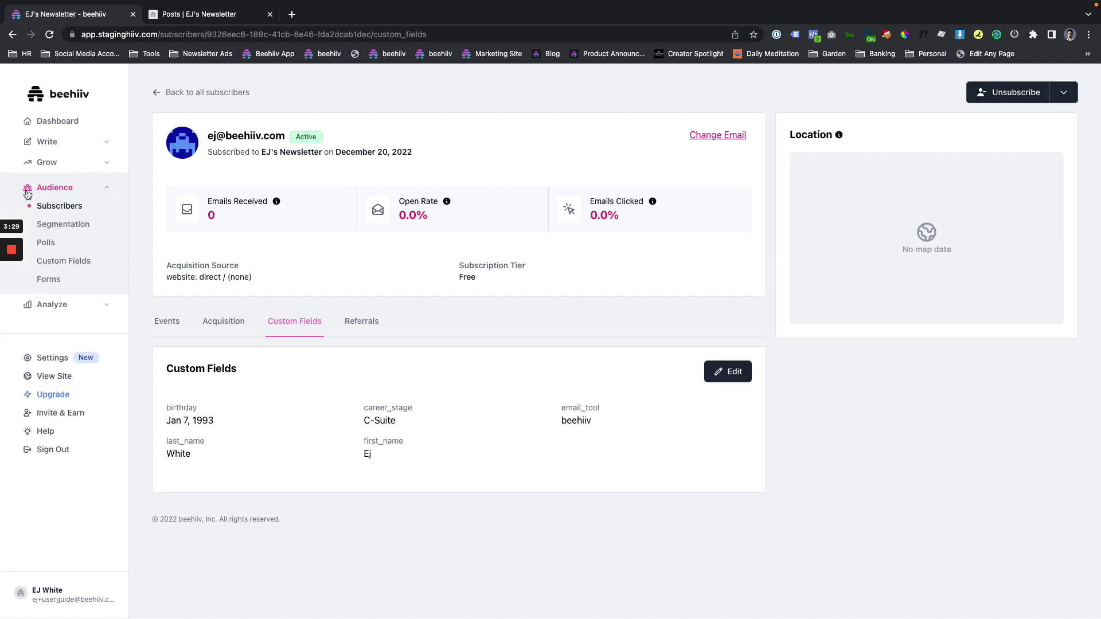
click(48, 279)
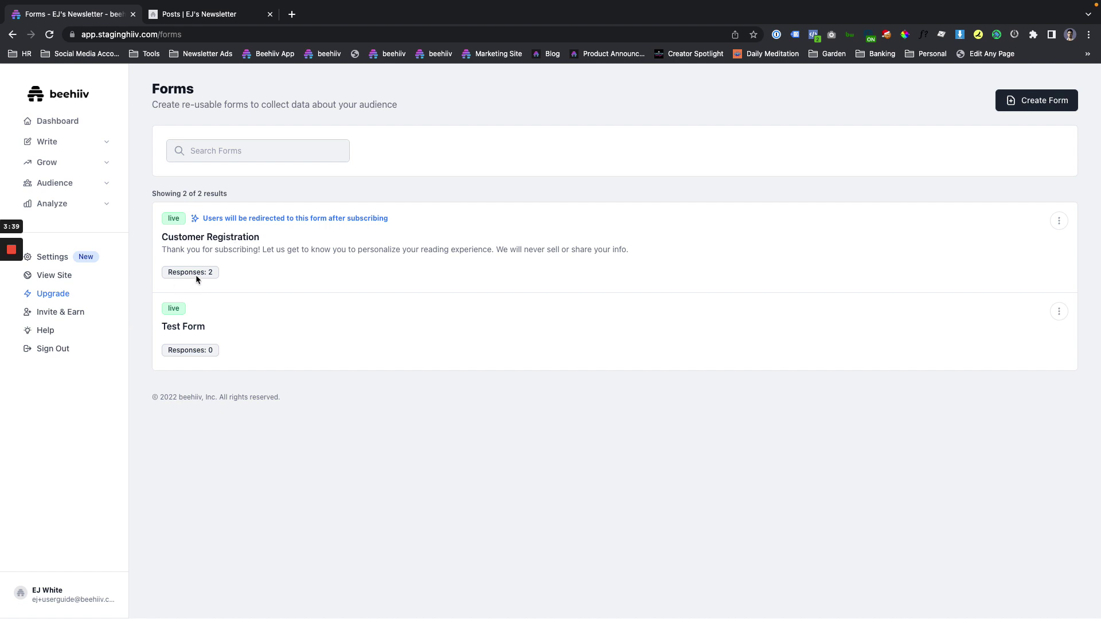
click(1061, 227)
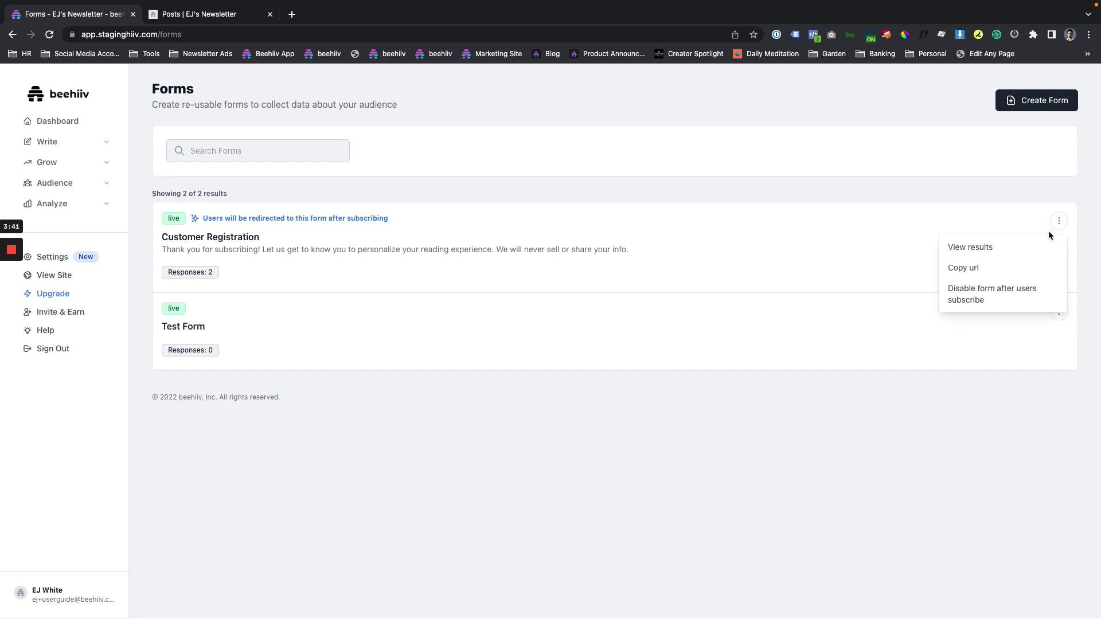
click(994, 247)
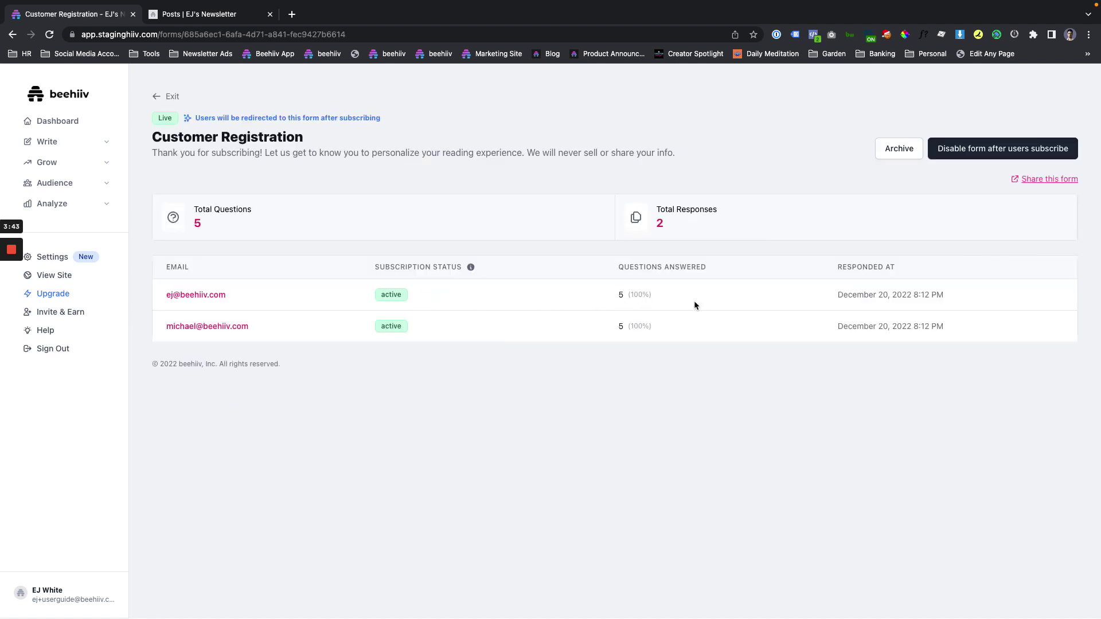
click(621, 300)
click(172, 97)
click(1064, 227)
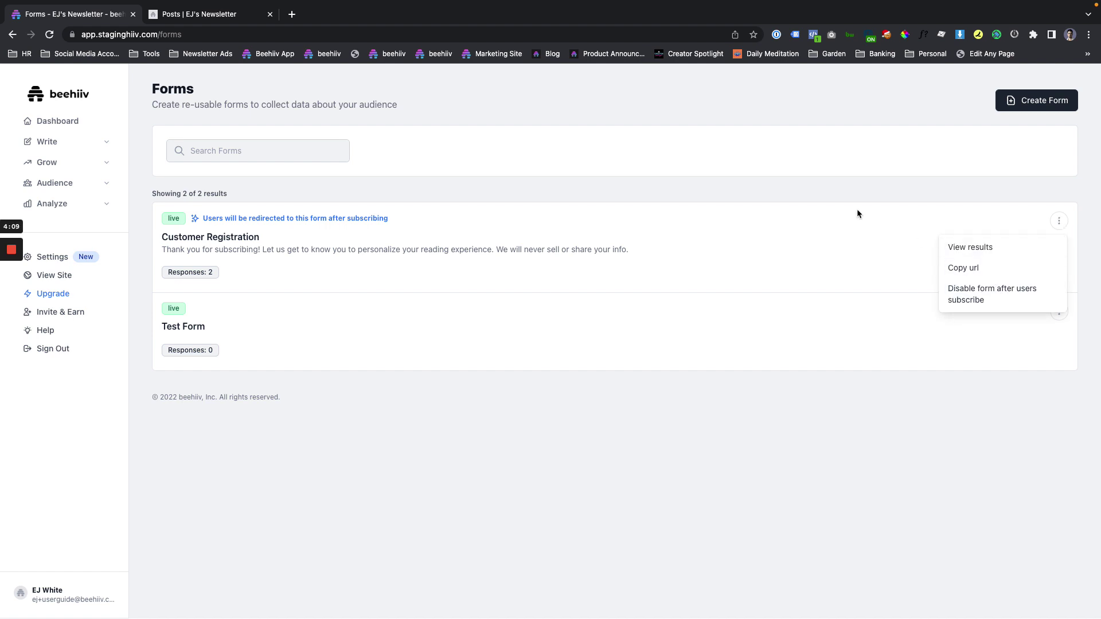
click(1006, 189)
click(1059, 221)
click(454, 206)
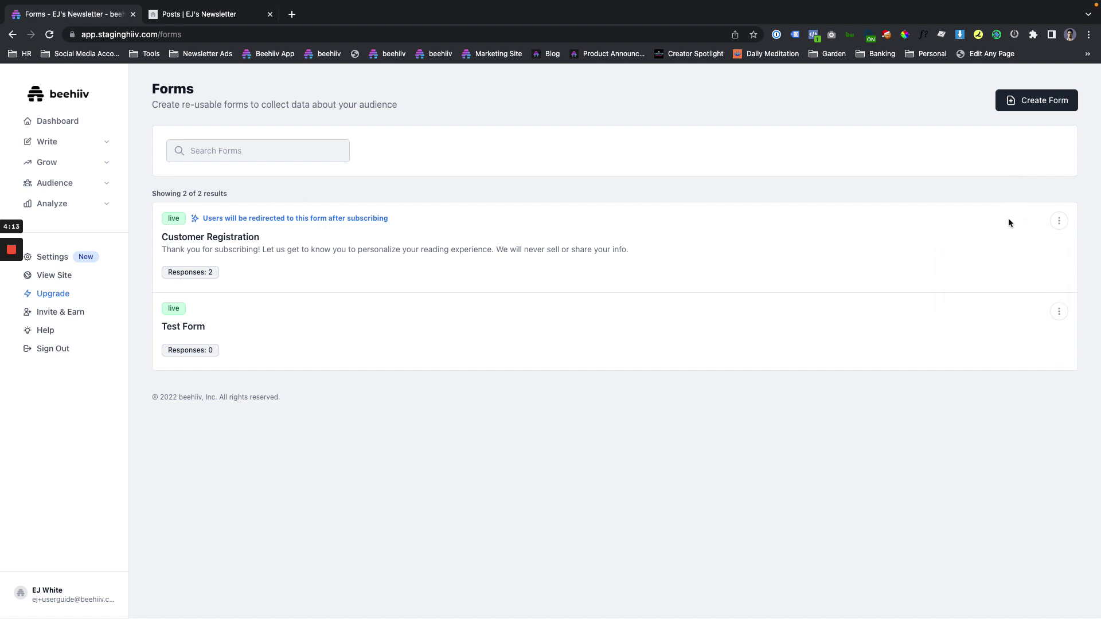
click(1059, 221)
click(944, 199)
click(1059, 311)
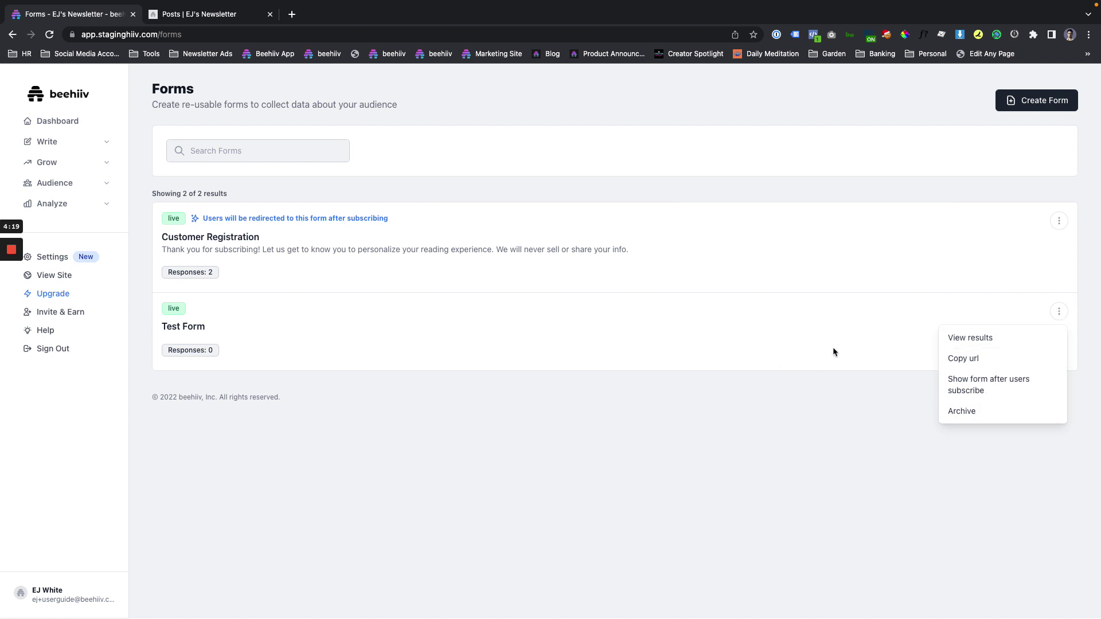
click(880, 279)
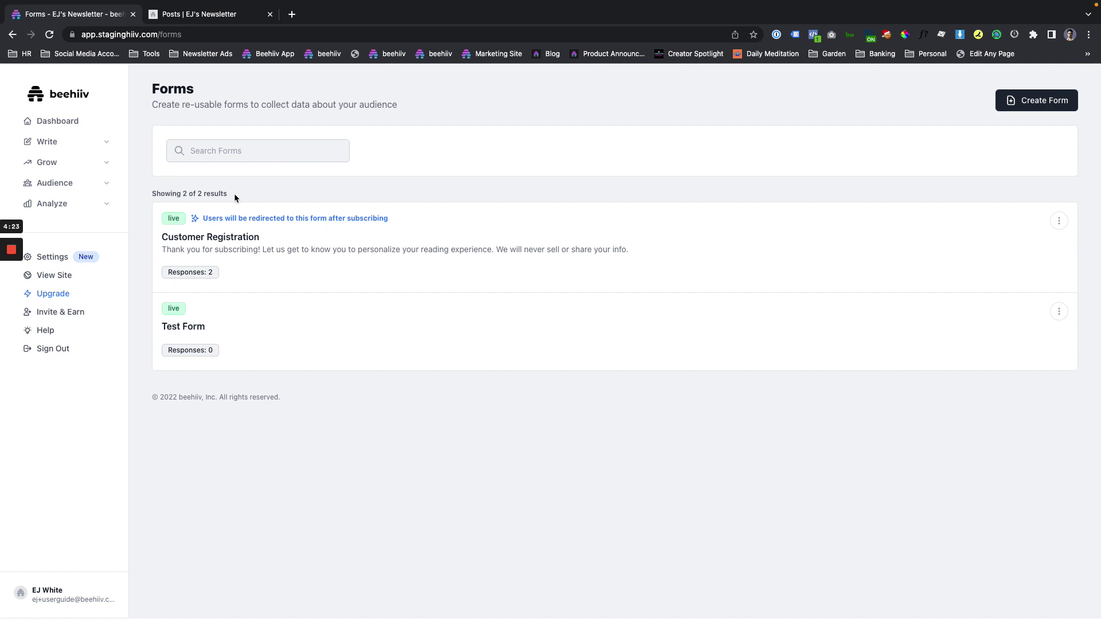
click(252, 152)
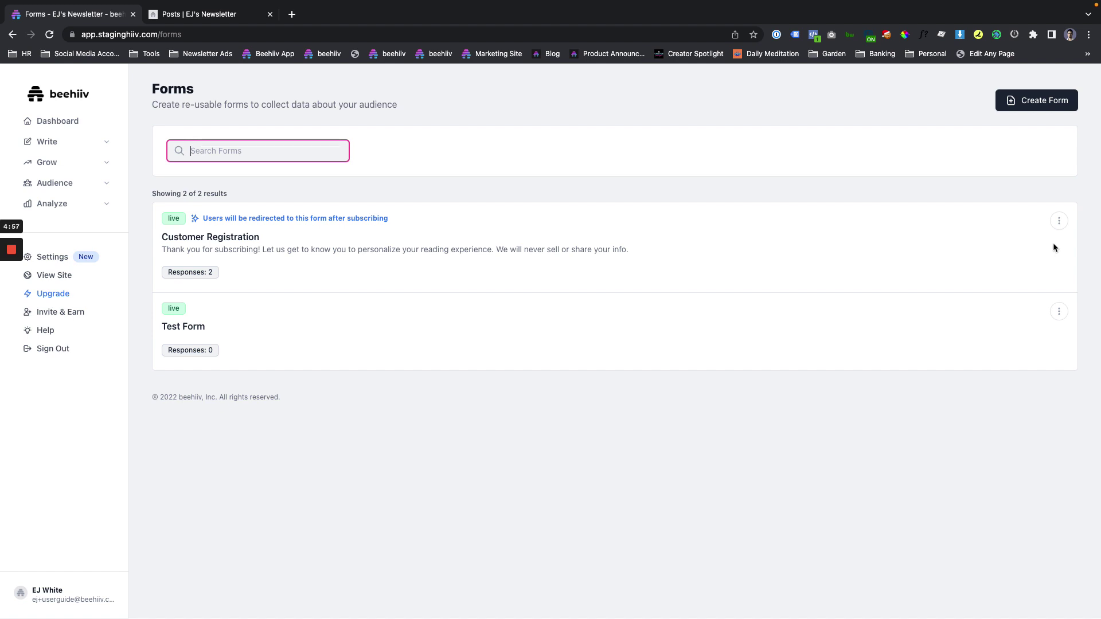
Disable the post-subscribe redirect to Customer Registration and reopen its options for the link.
click(1060, 221)
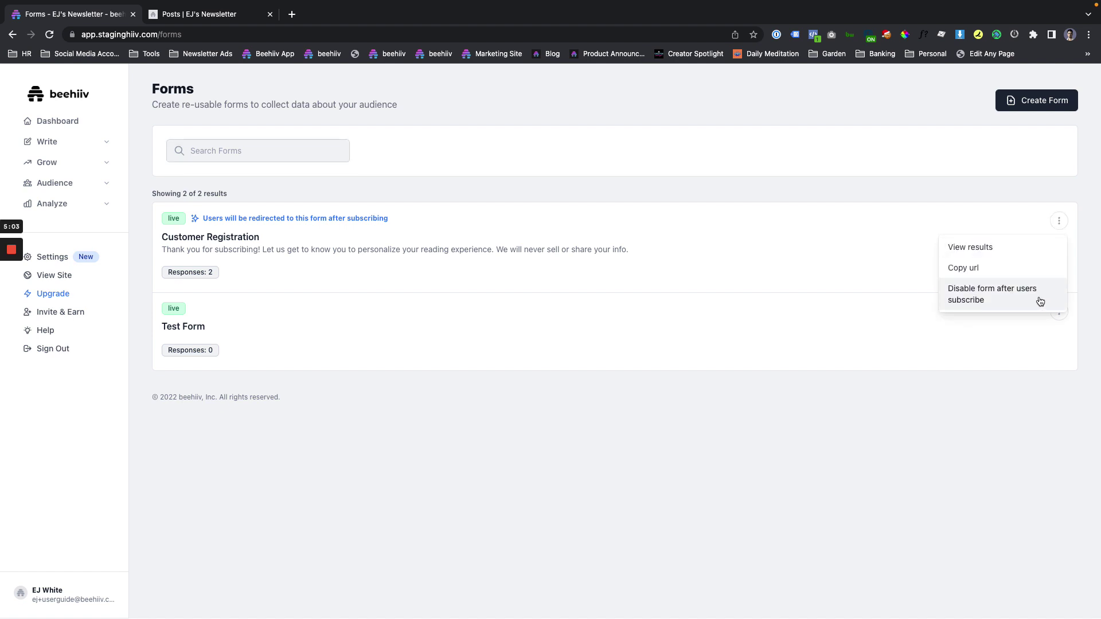
click(1044, 303)
click(1058, 223)
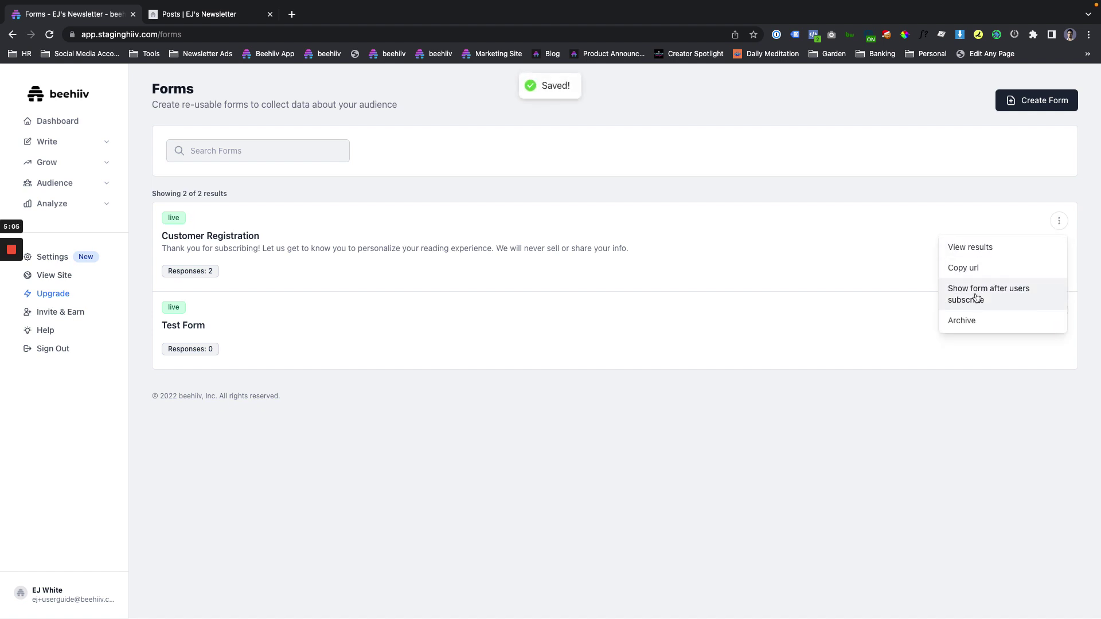
click(894, 257)
click(1051, 223)
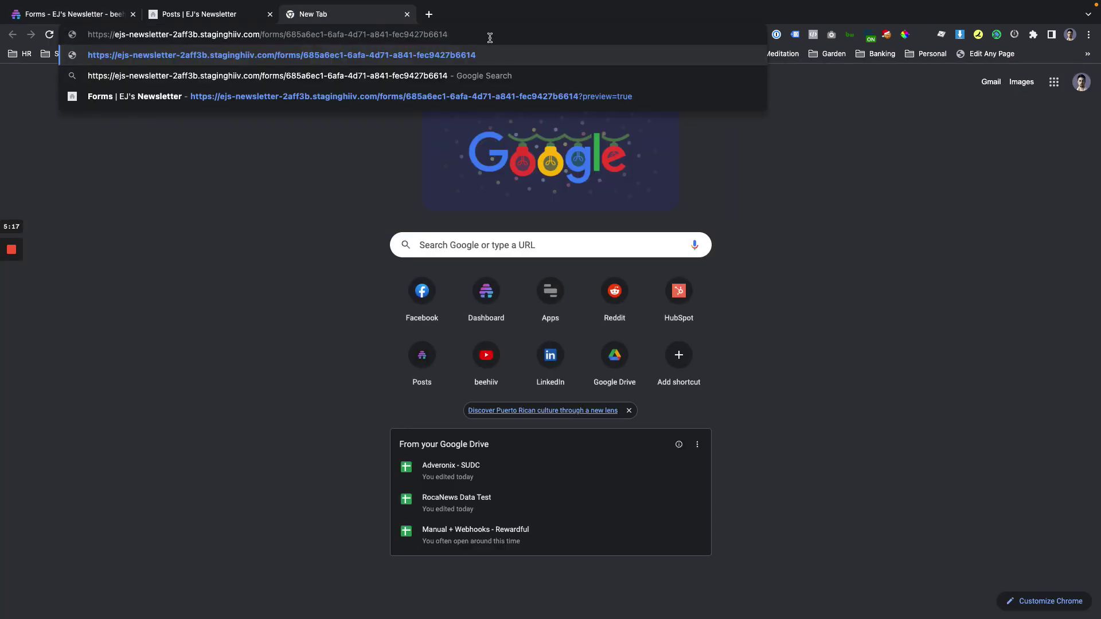
Load the pasted form link, which shows only the subscribers-only notice.
key(Return)
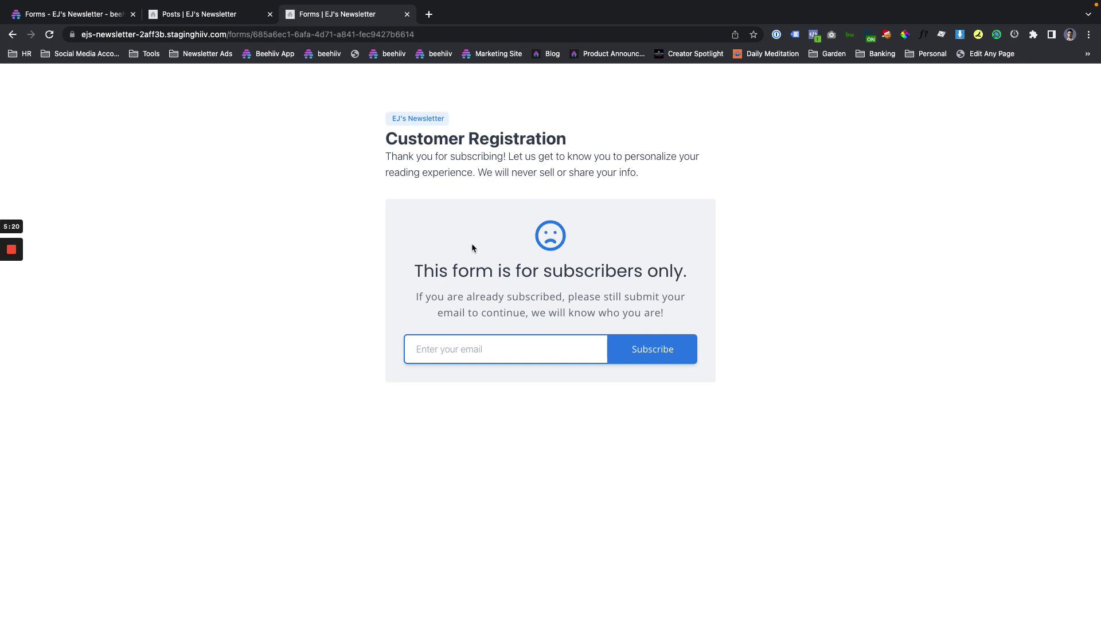
drag(407, 274, 696, 372)
click(503, 349)
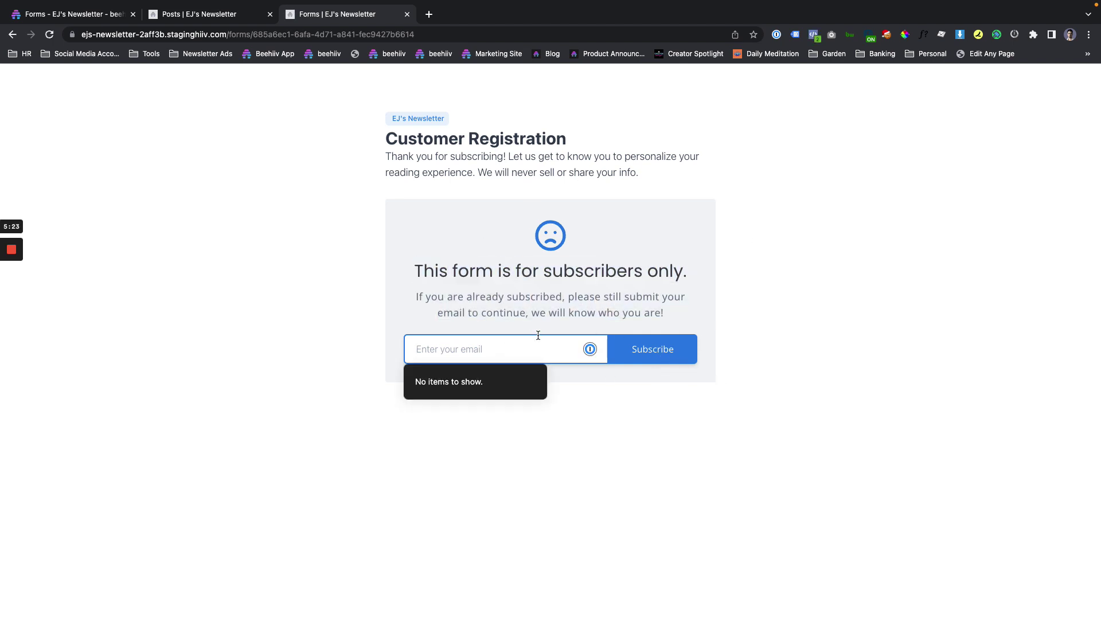
Append ?email= with a subscriber's address to the link to reveal the full survey.
click(436, 36)
click(436, 35)
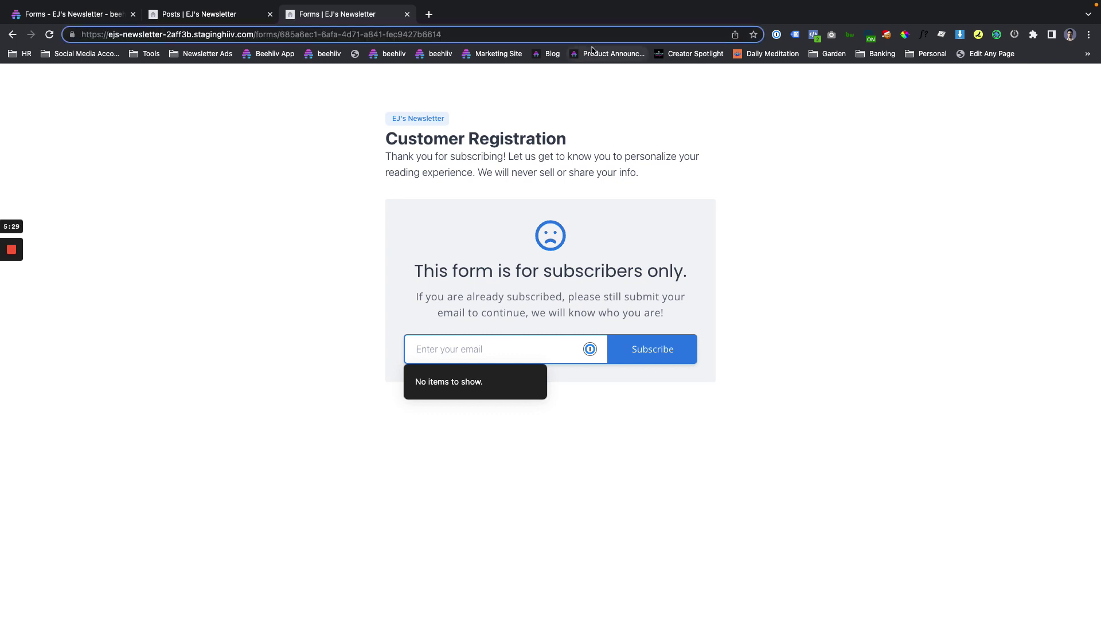
text(?email)
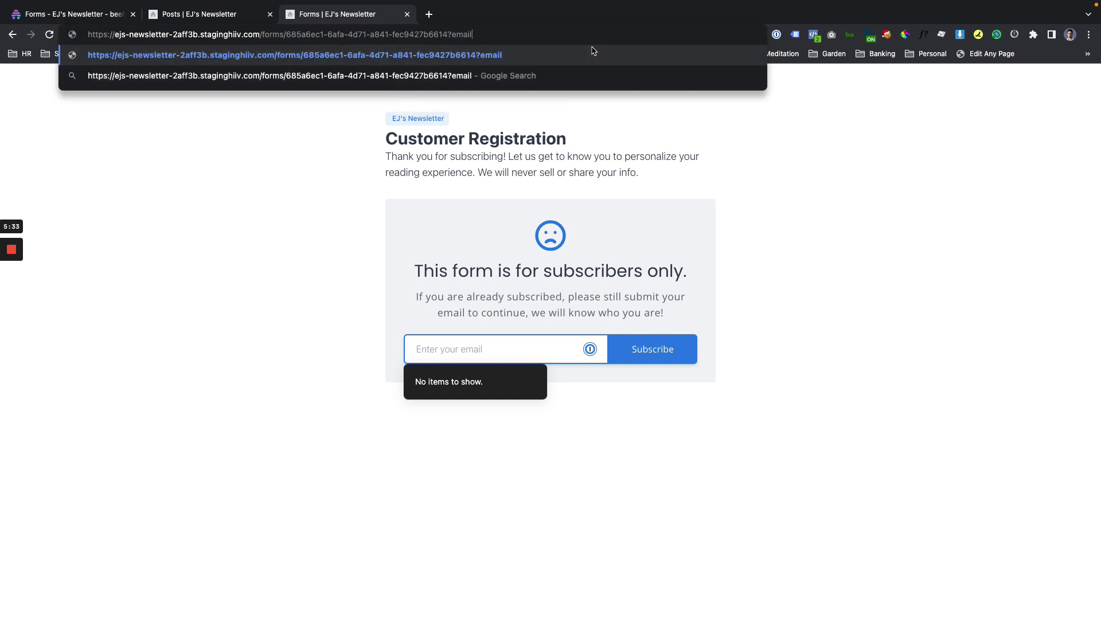
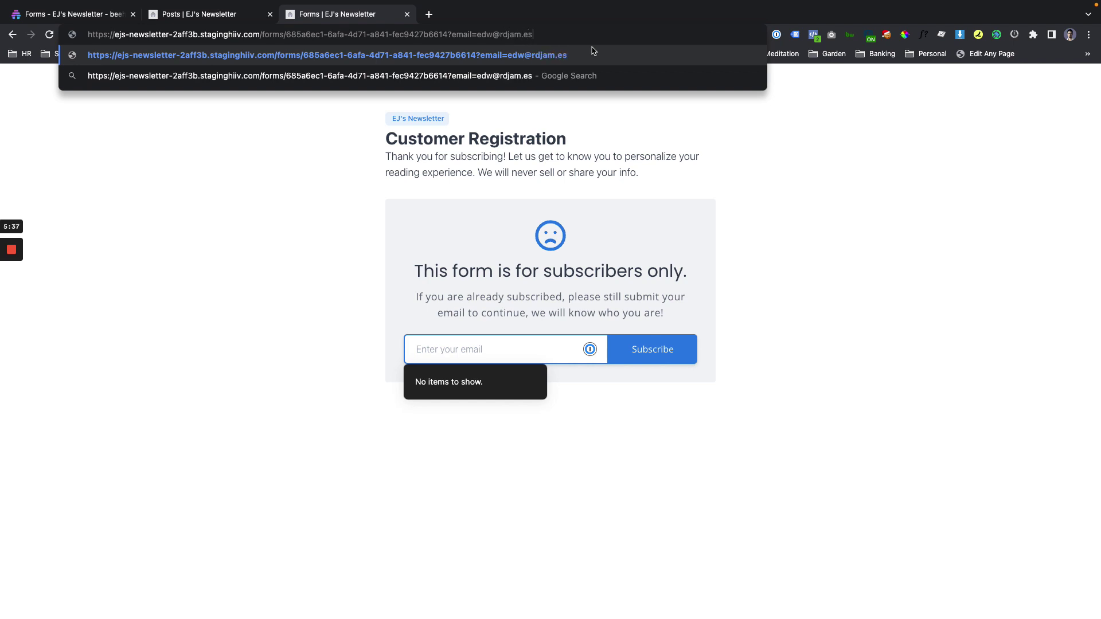
key(Return)
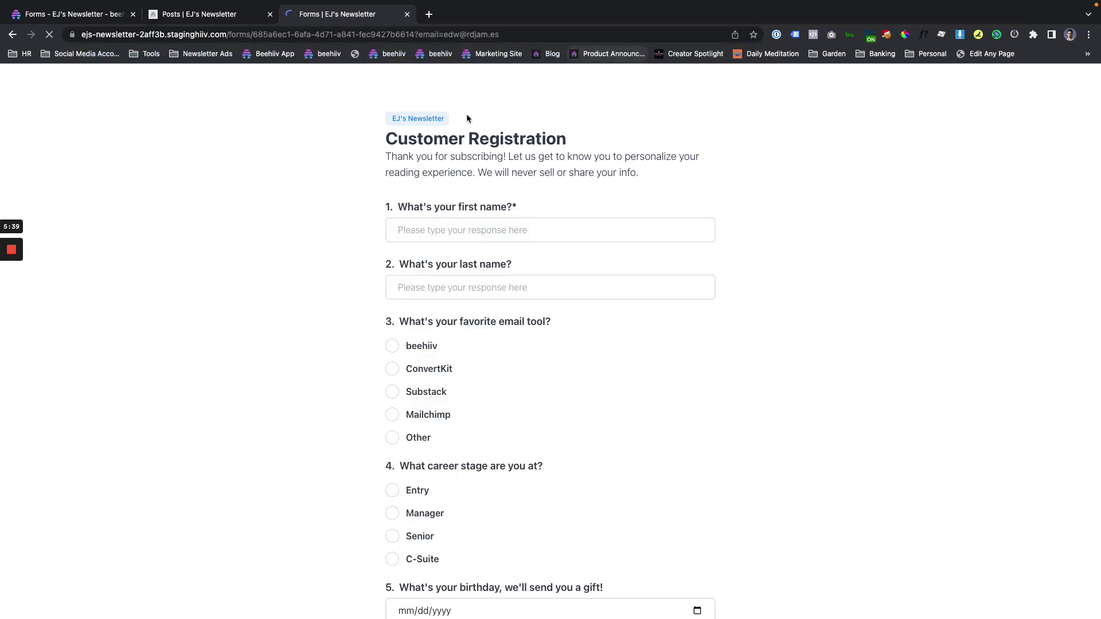
scroll(538, 359, down, 2)
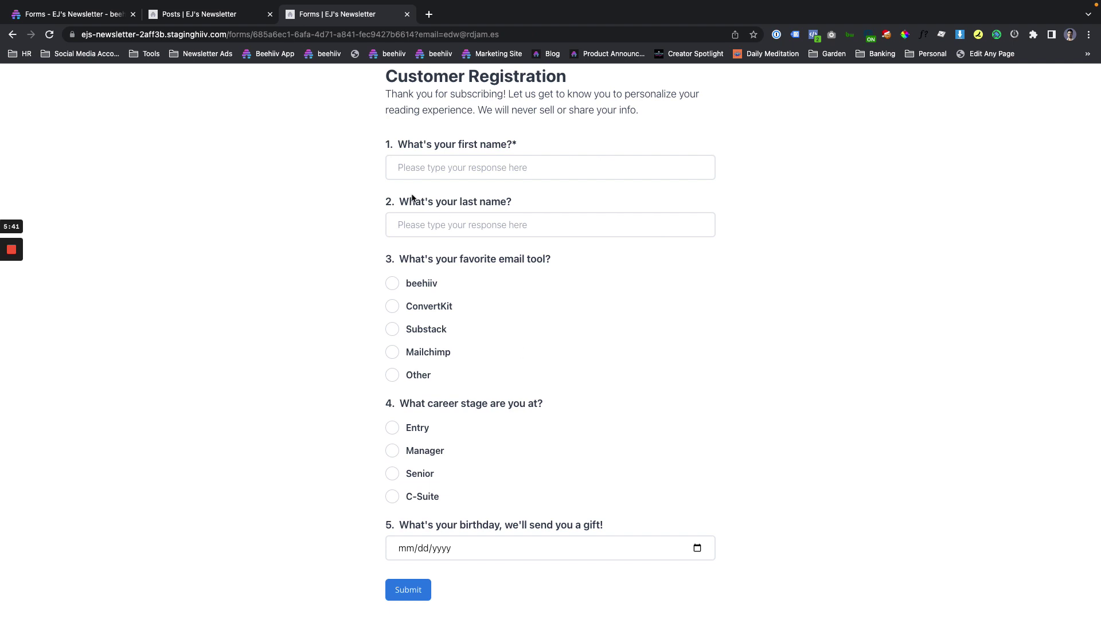
click(456, 35)
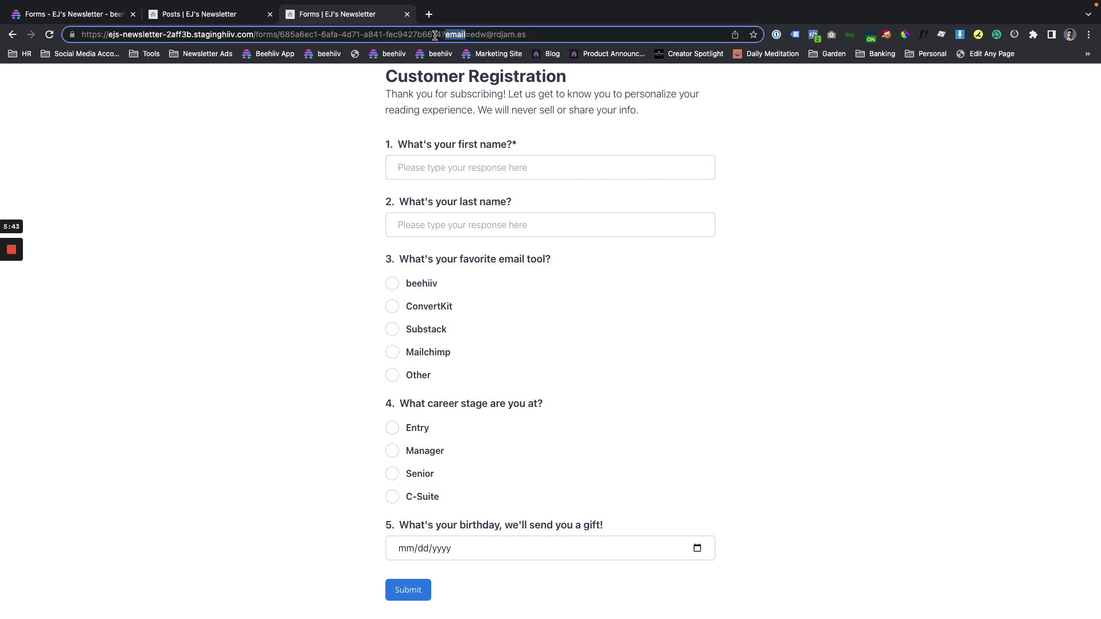
click(481, 34)
scroll(535, 329, up, 2)
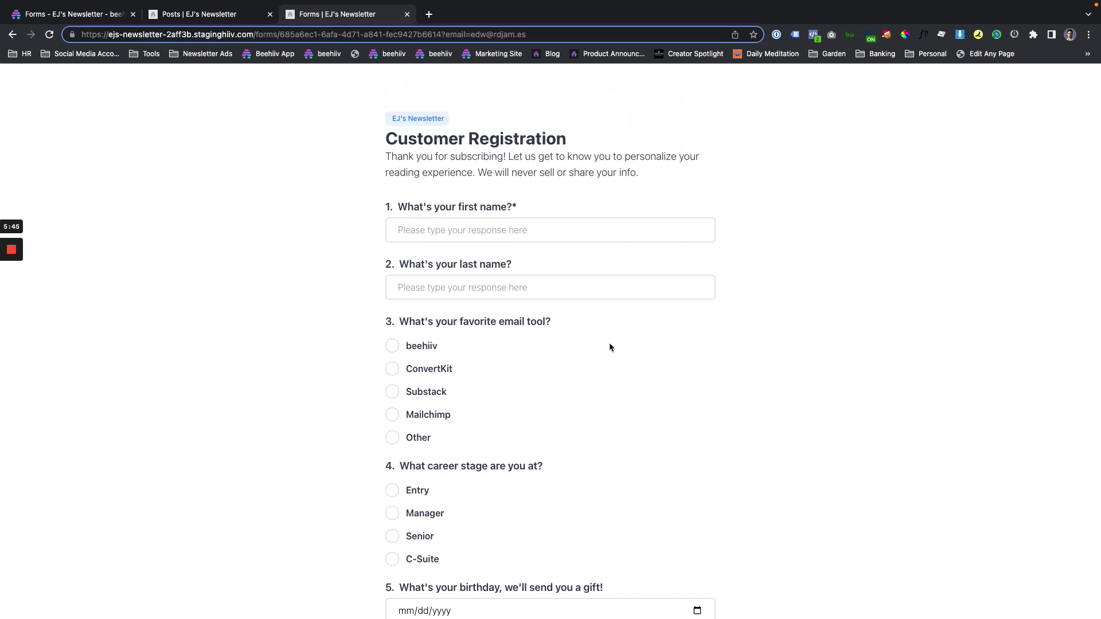
scroll(590, 368, down, 2)
scroll(475, 513, up, 2)
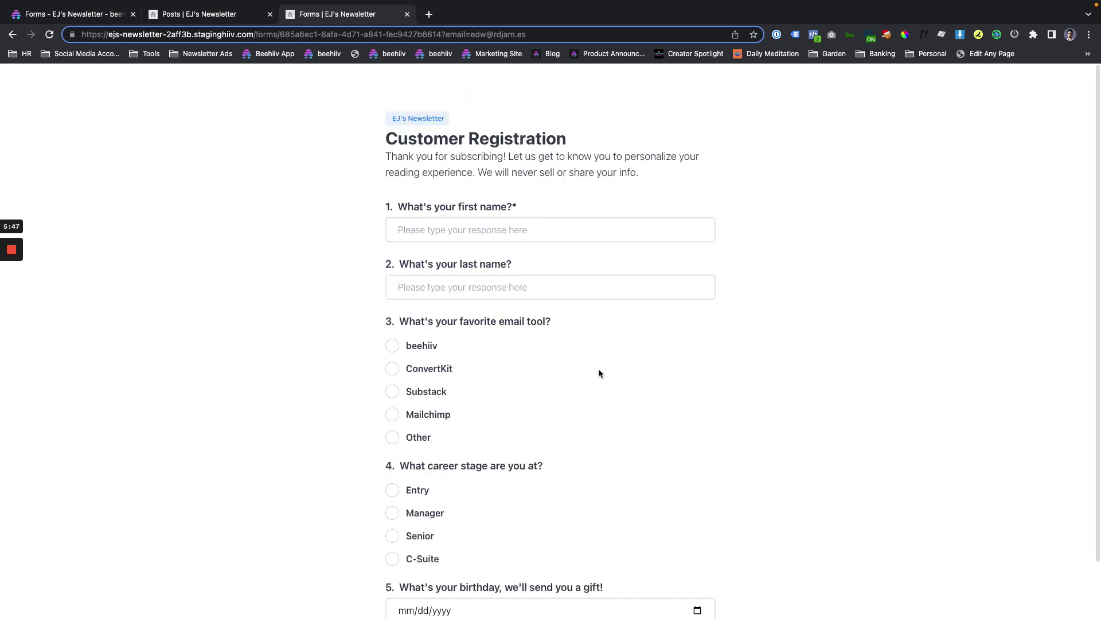
Choose Show form after users subscribe for Customer Registration on the Forms list.
click(195, 20)
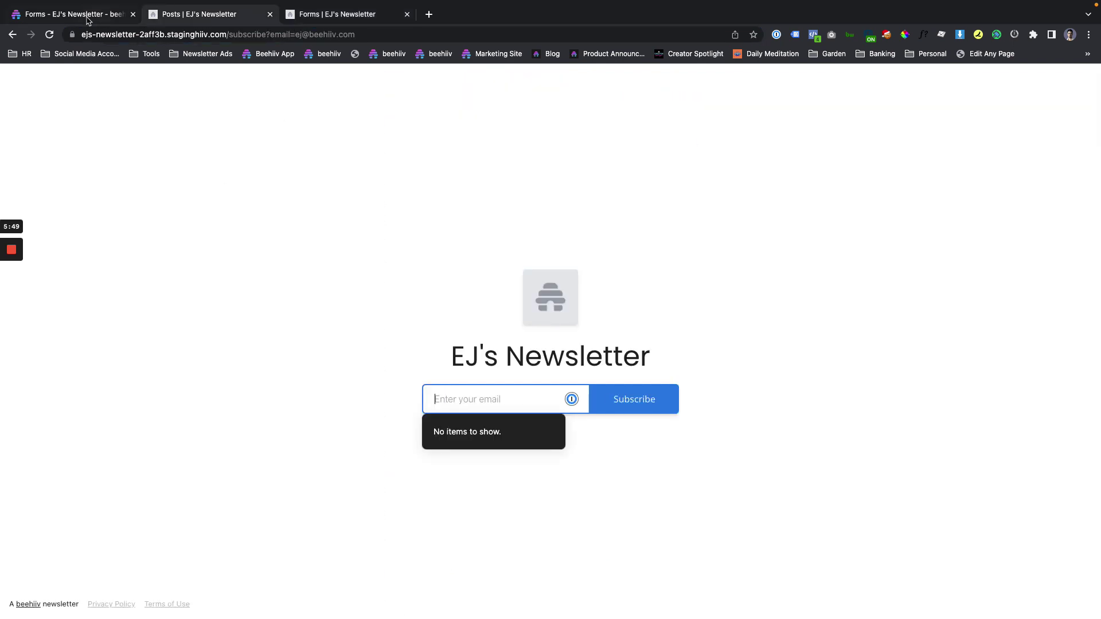
click(73, 19)
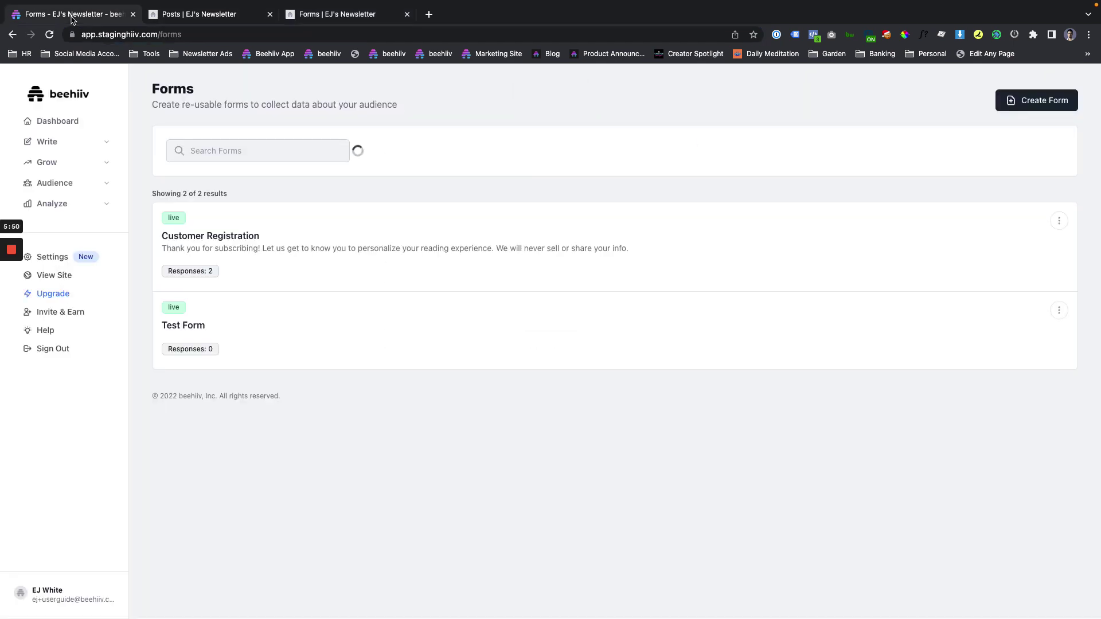
click(1058, 227)
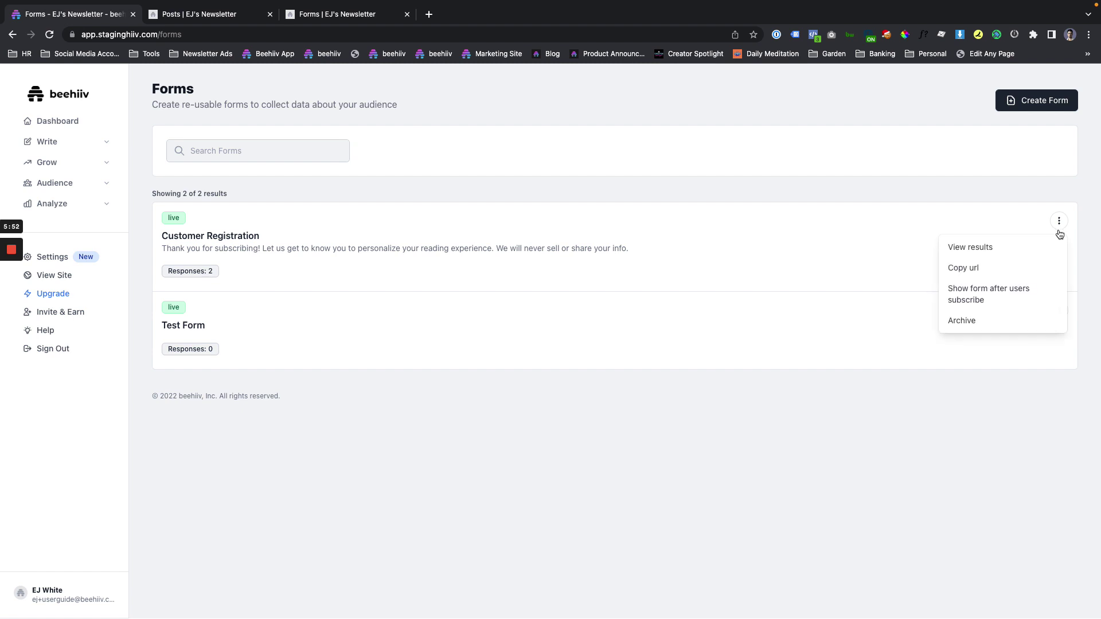
click(1003, 299)
click(1058, 221)
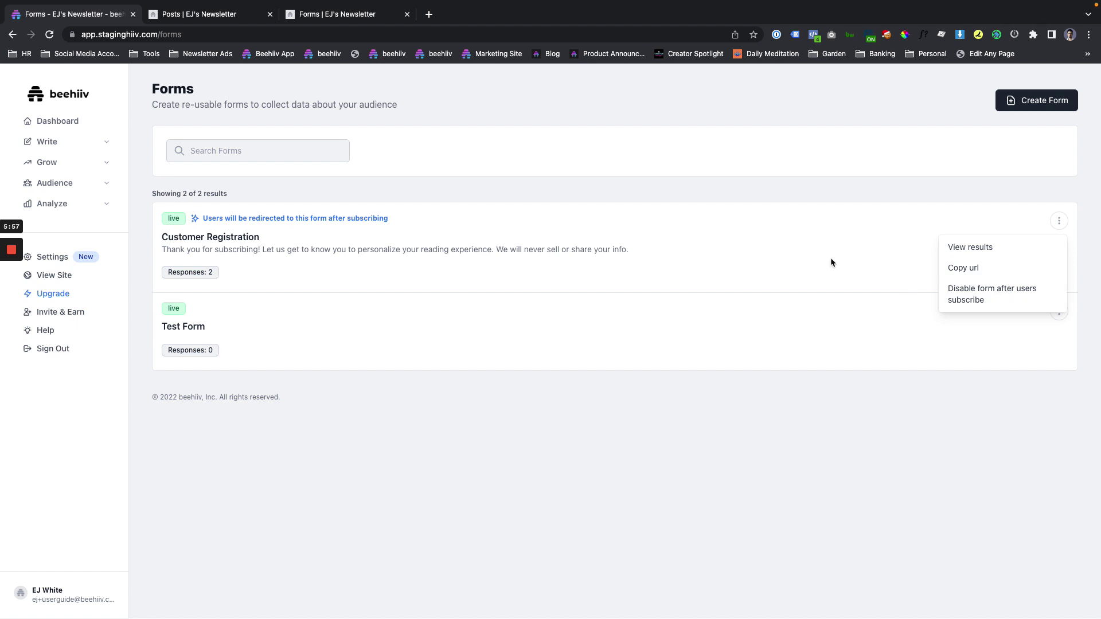
click(859, 260)
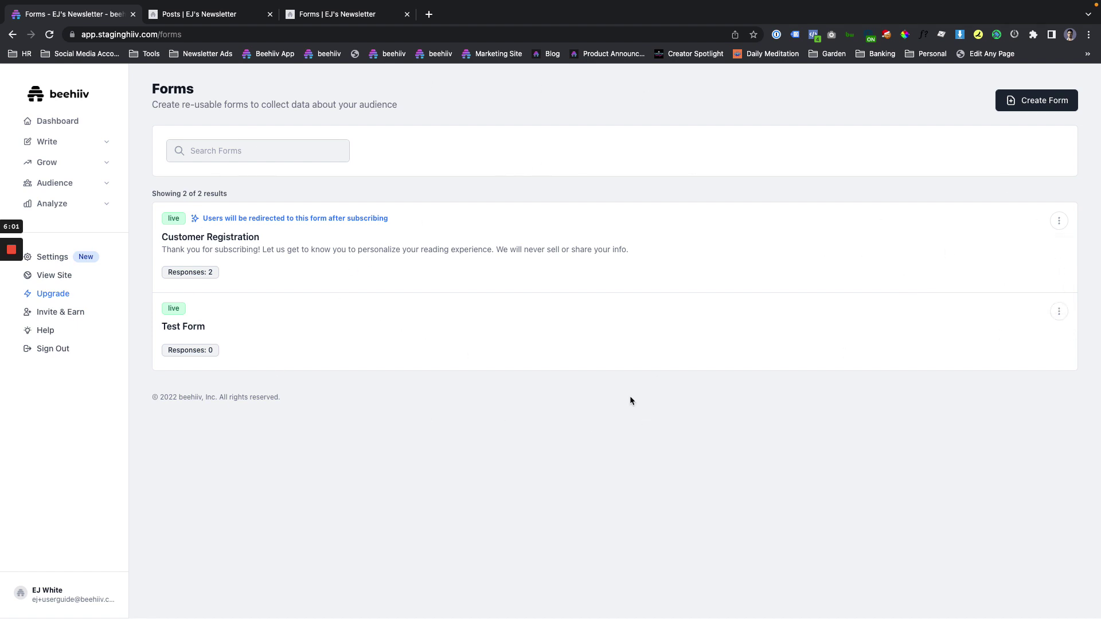
Create a new form and title it 'Customer Survey'.
click(1011, 108)
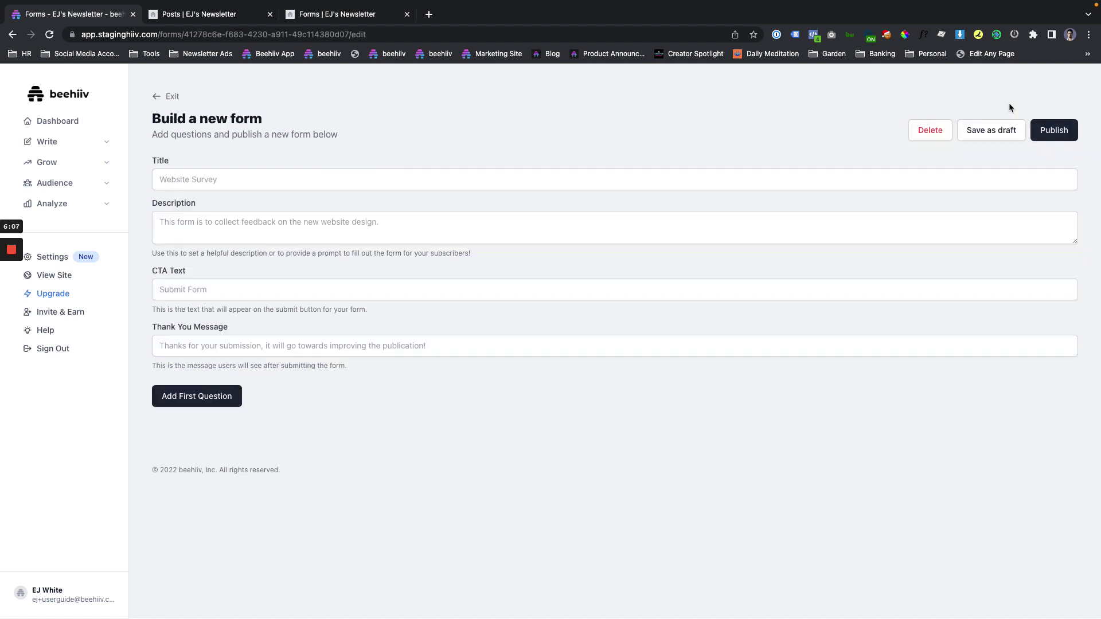
click(289, 184)
key(alt+shift+Left)
key(alt+shift+Left)
text(Custo)
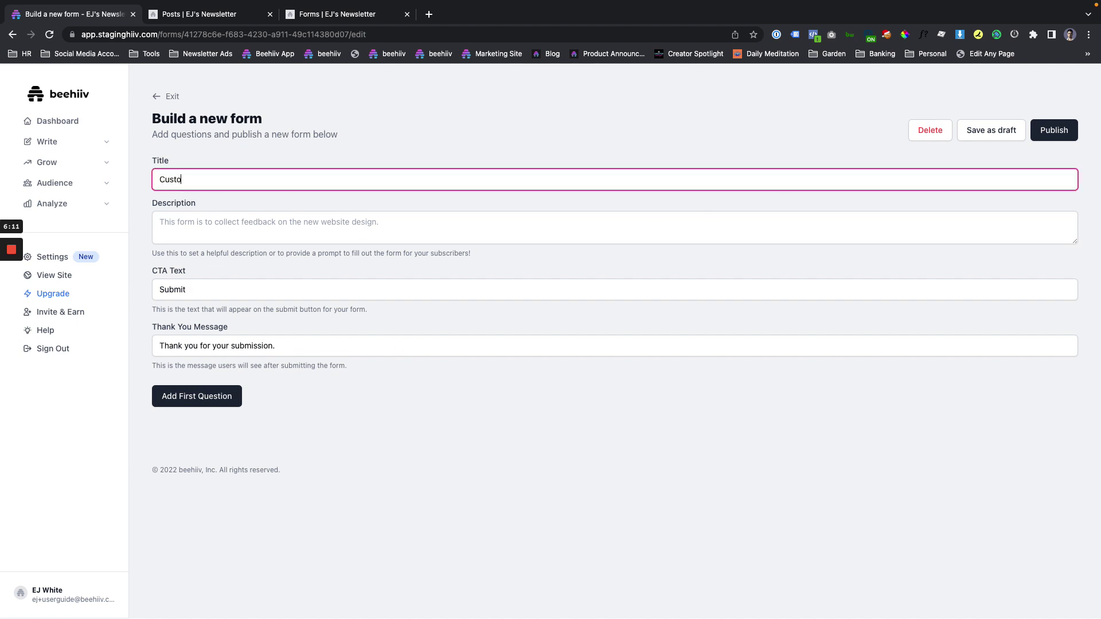
text(mer Survey)
triple_click(185, 178)
double_click(210, 180)
Compare the Customer Registration heading and description while starting the new form's description.
click(340, 12)
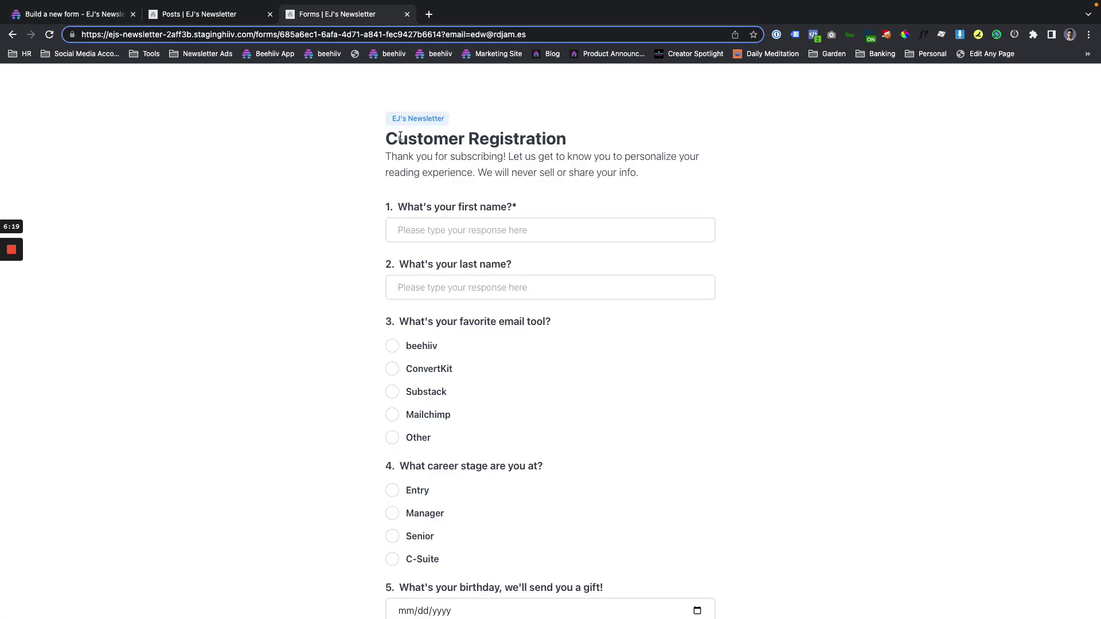
drag(398, 138, 577, 130)
triple_click(543, 137)
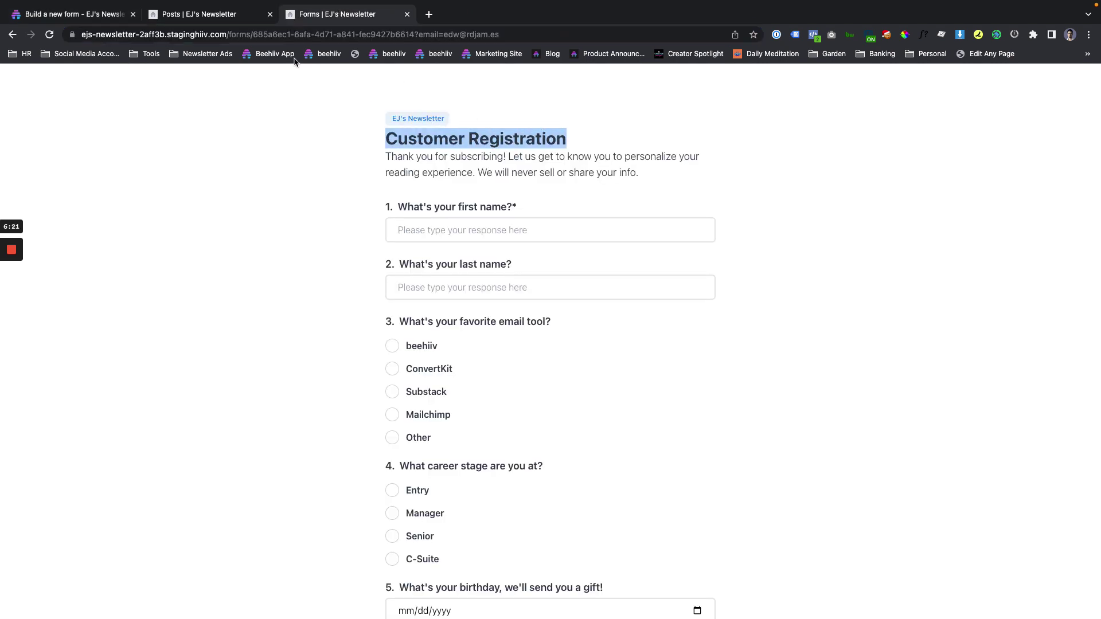
click(52, 15)
click(180, 229)
click(334, 18)
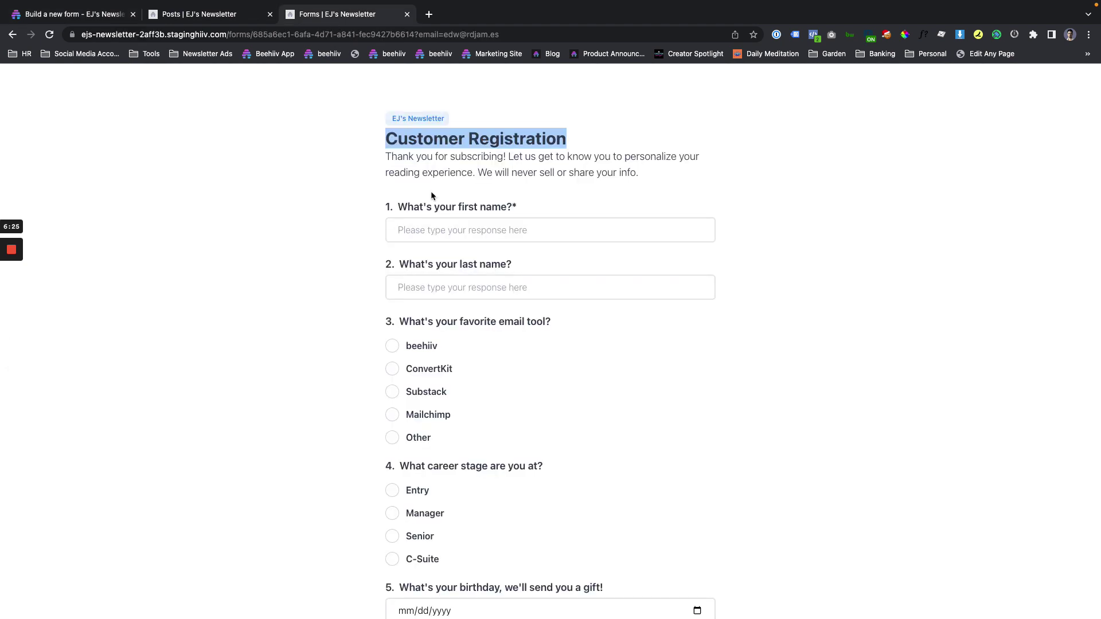
triple_click(401, 172)
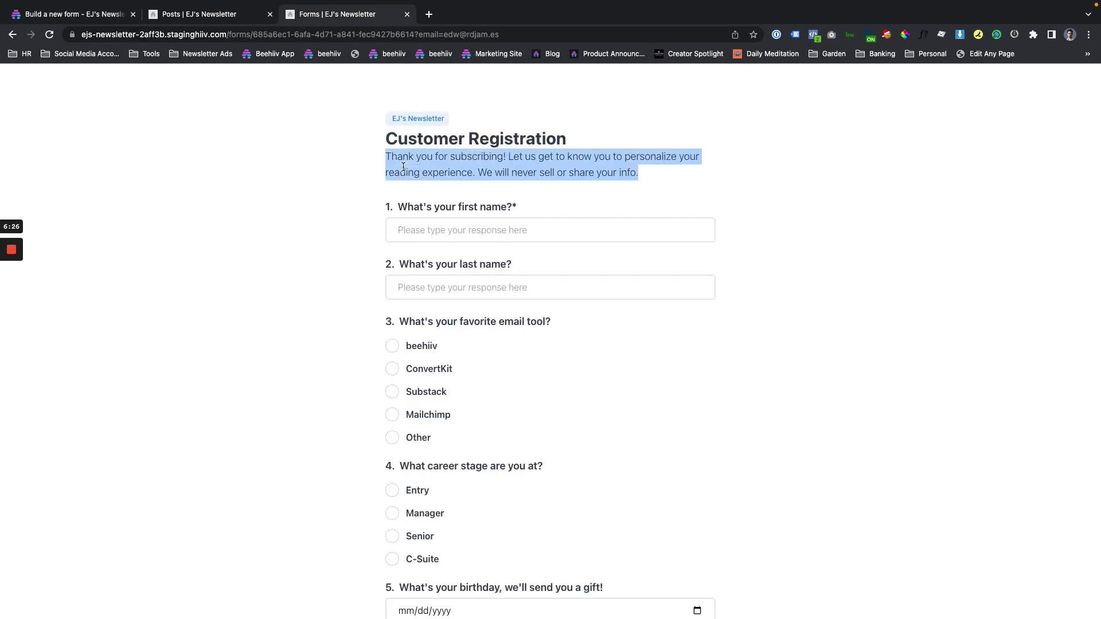
click(40, 14)
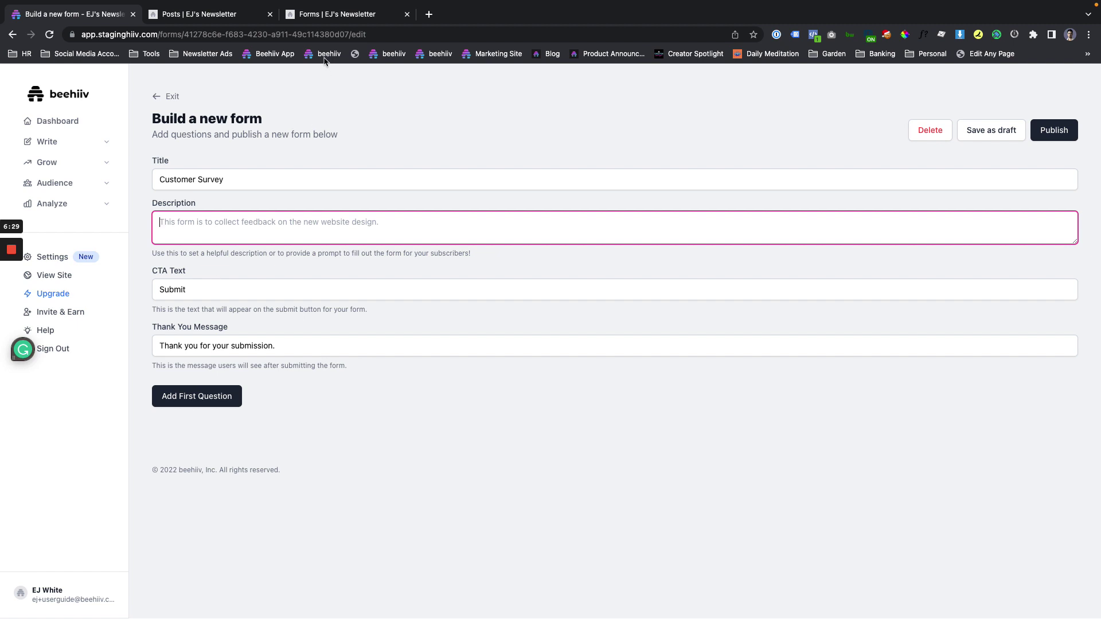
click(333, 18)
scroll(419, 573, down, 2)
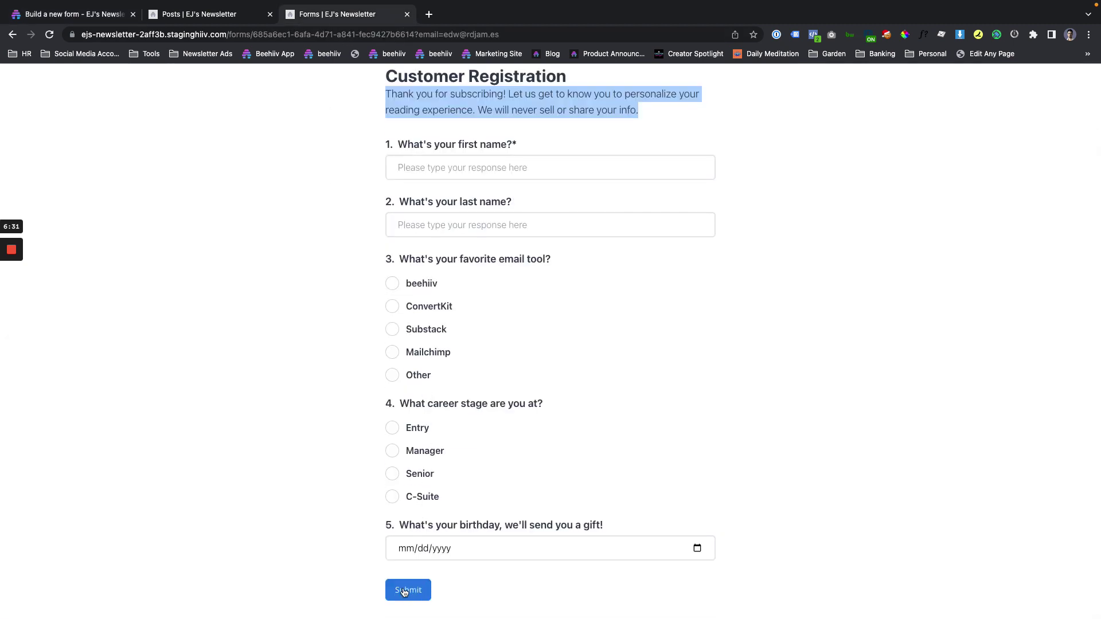
click(109, 22)
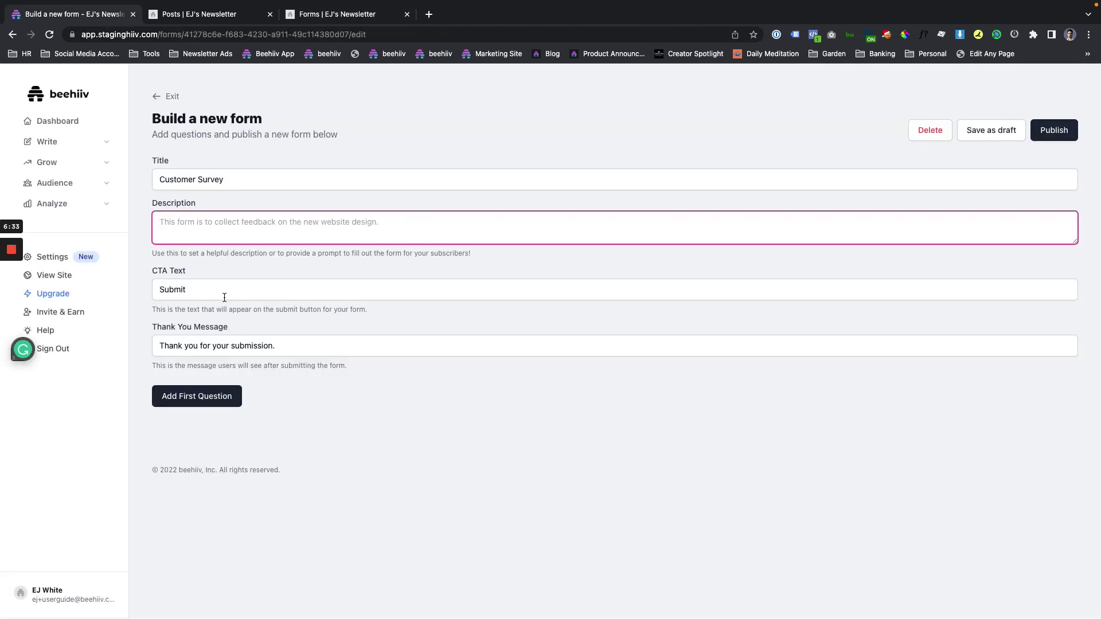
Check the thank-you message and begin adding the first question.
click(234, 346)
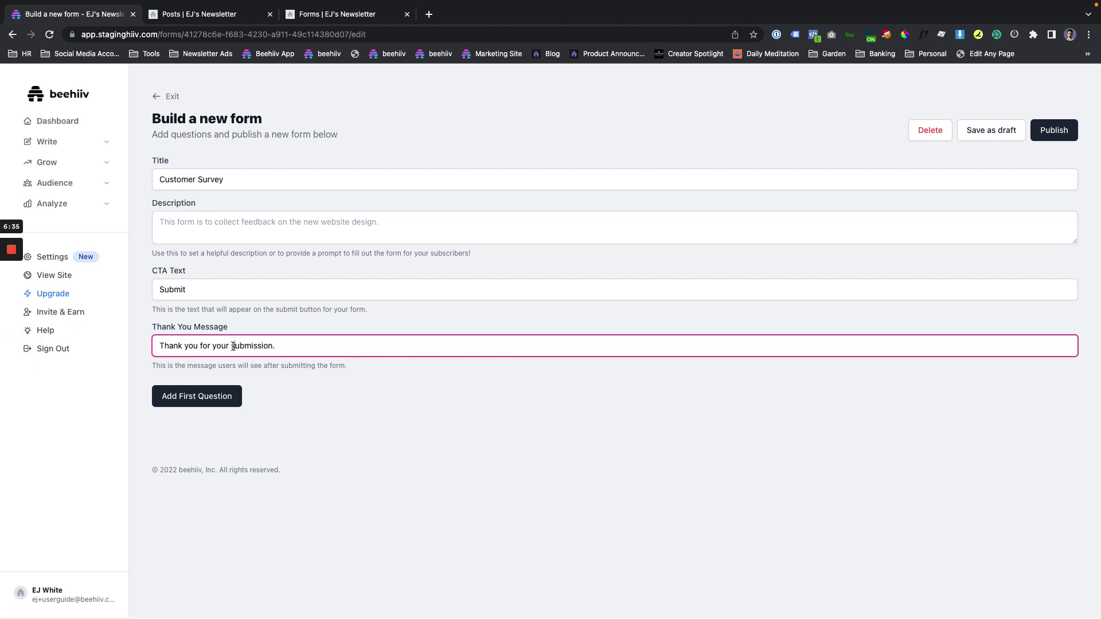
triple_click(233, 346)
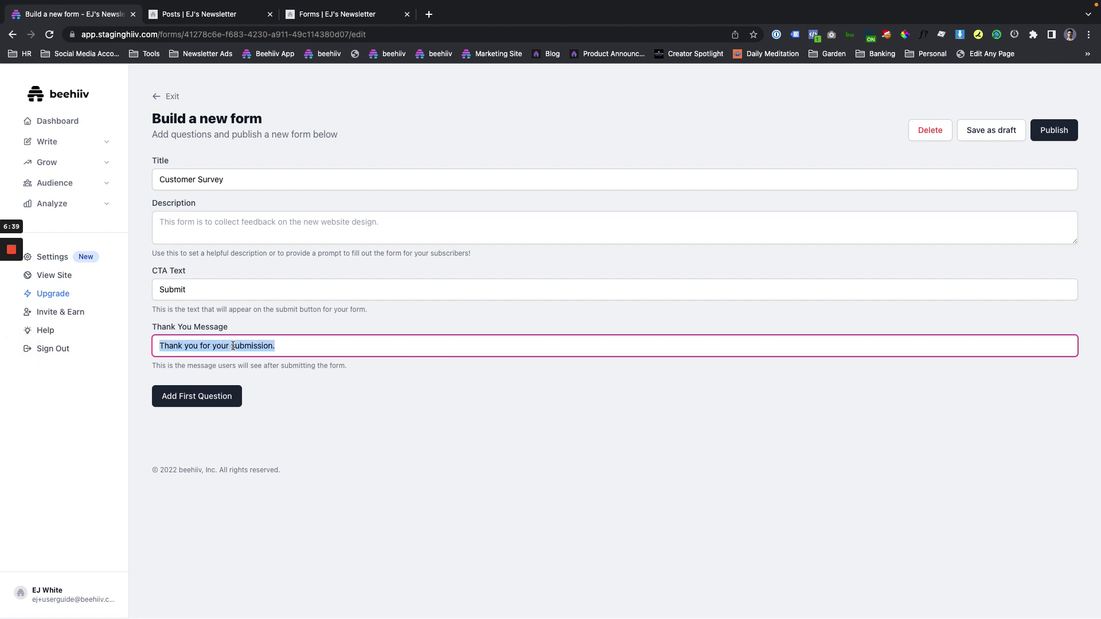
click(212, 399)
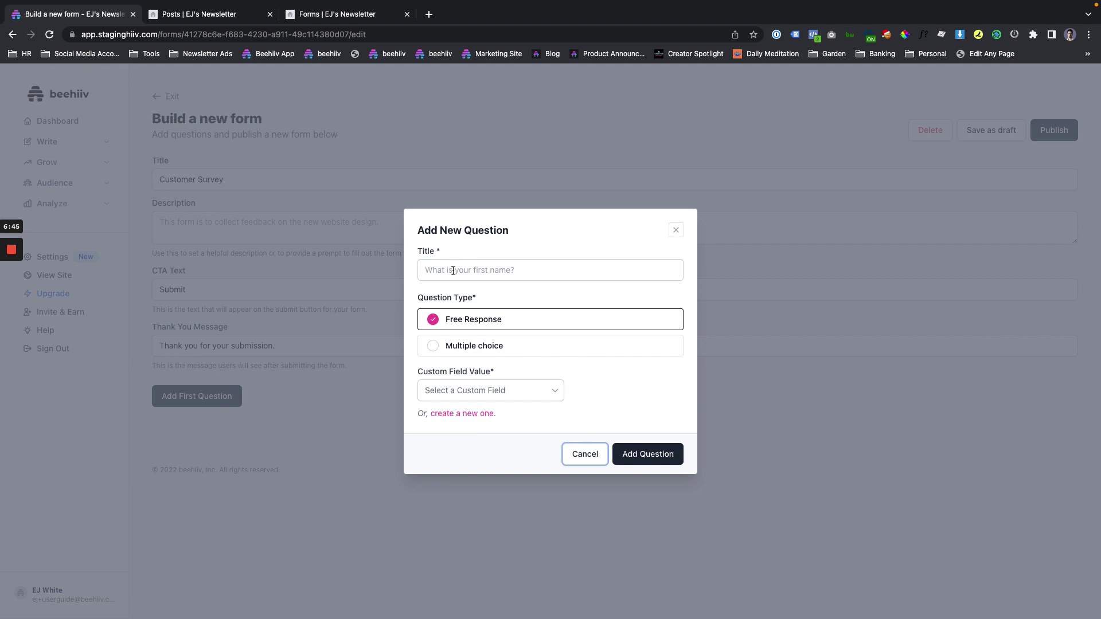
Title the question 'What's your favorite candy?' and check the Custom Field Value list.
click(453, 270)
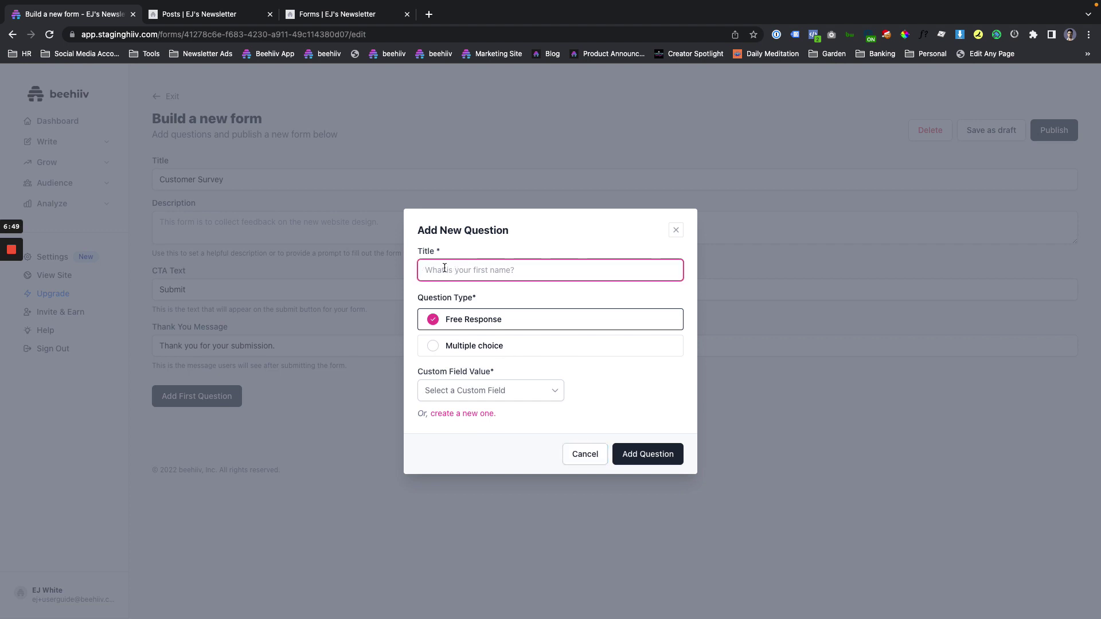
text(What's your favorite candy?)
click(471, 387)
click(554, 365)
Find no suitable existing field and start creating a new custom field.
click(526, 400)
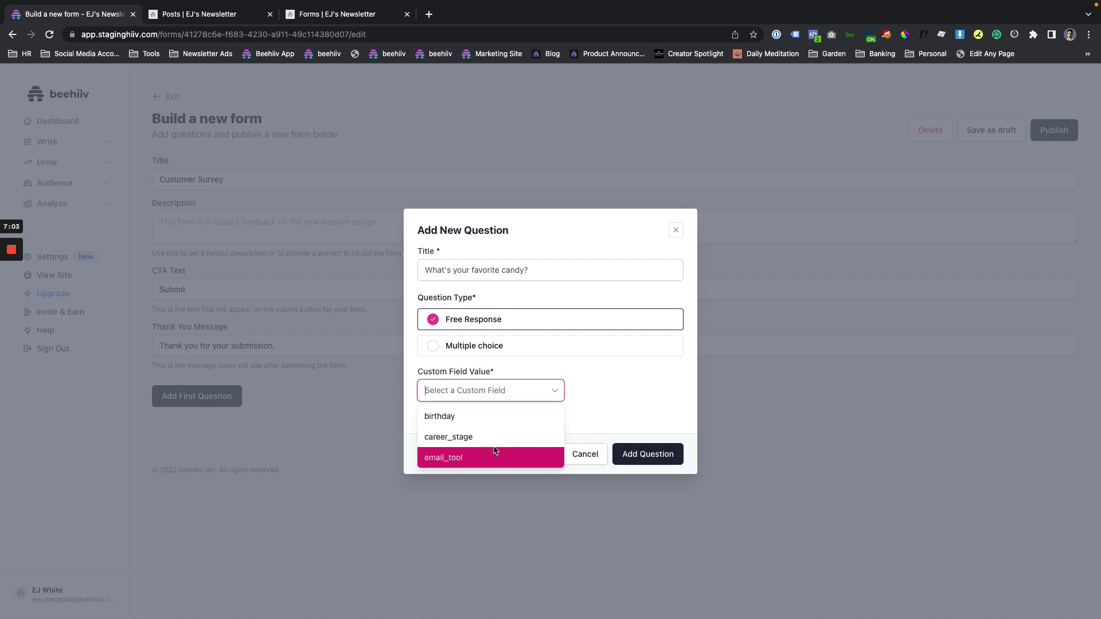
scroll(495, 441, down, 1)
scroll(495, 435, up, 1)
scroll(495, 434, down, 1)
scroll(495, 434, up, 1)
click(563, 370)
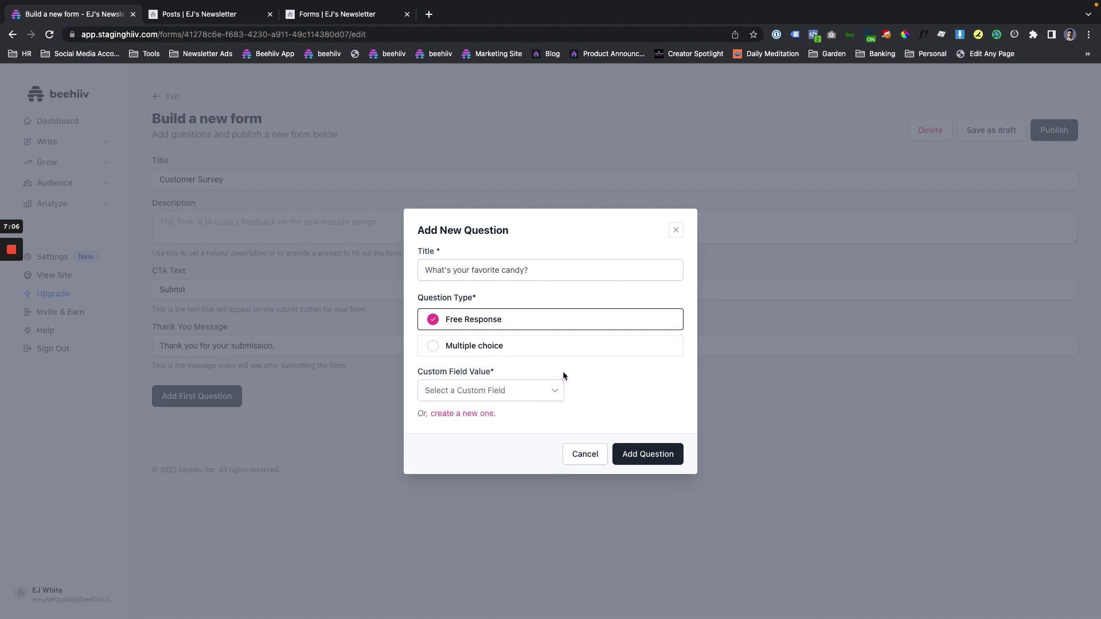
click(440, 414)
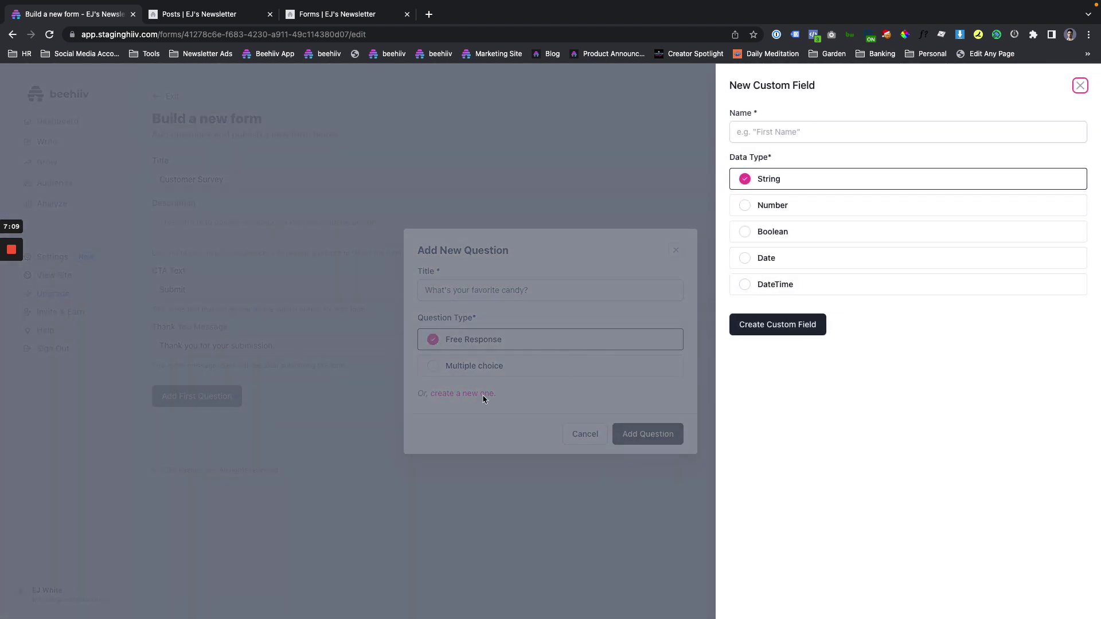
Name the new String custom field favorite_candy and create it.
click(785, 134)
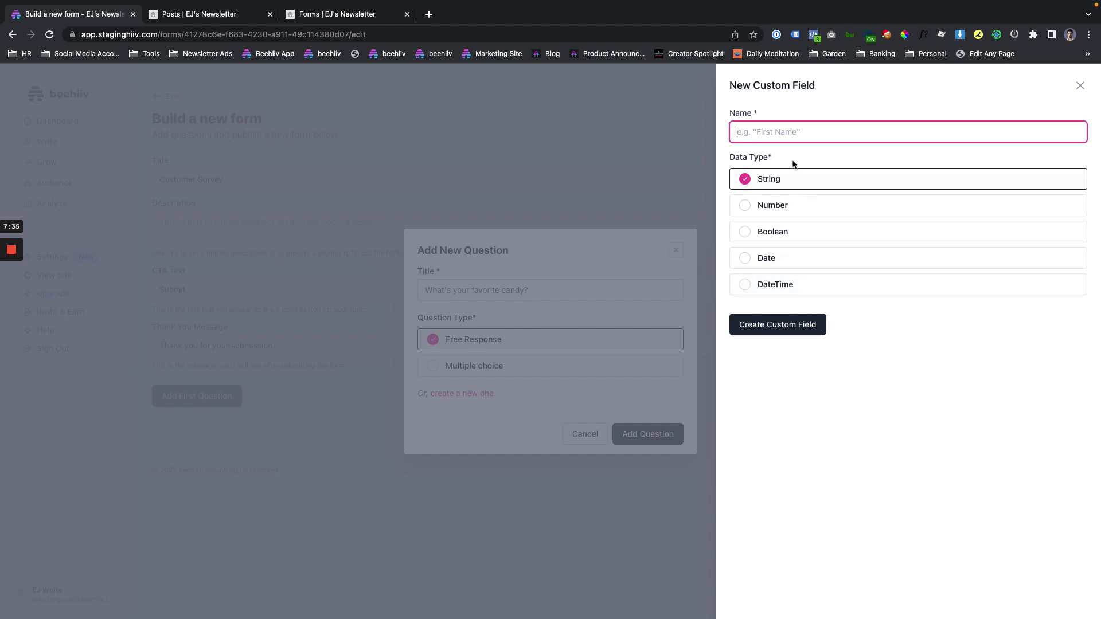
text(What's your favo)
key(super+a)
key(BackSpace)
text(favorite_)
text(cad)
text(dy)
drag(770, 135, 767, 138)
double_click(759, 141)
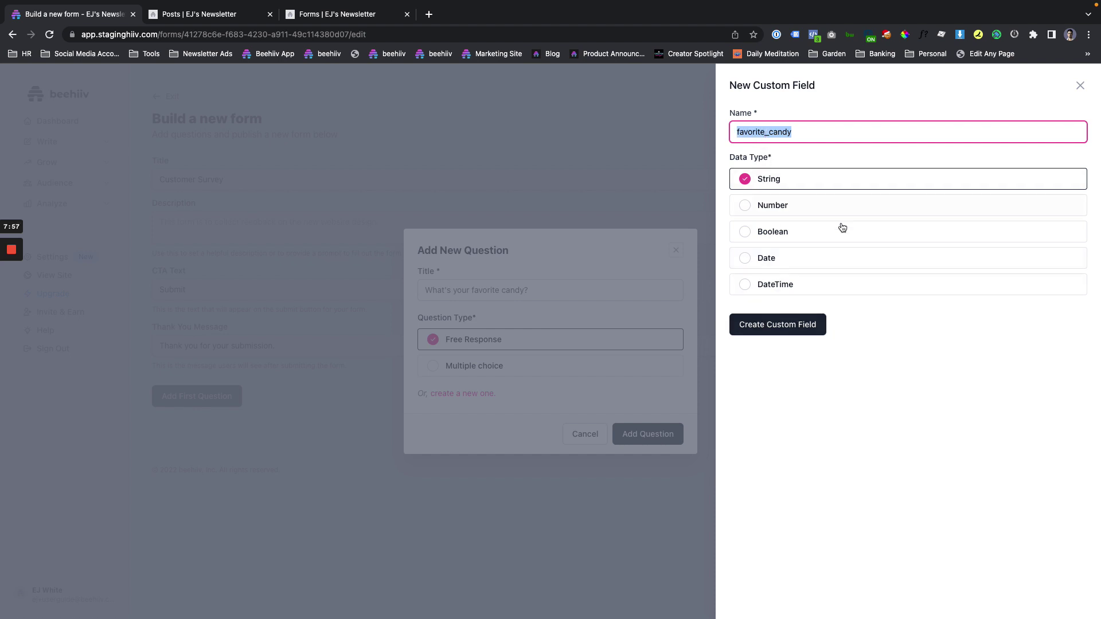
click(789, 333)
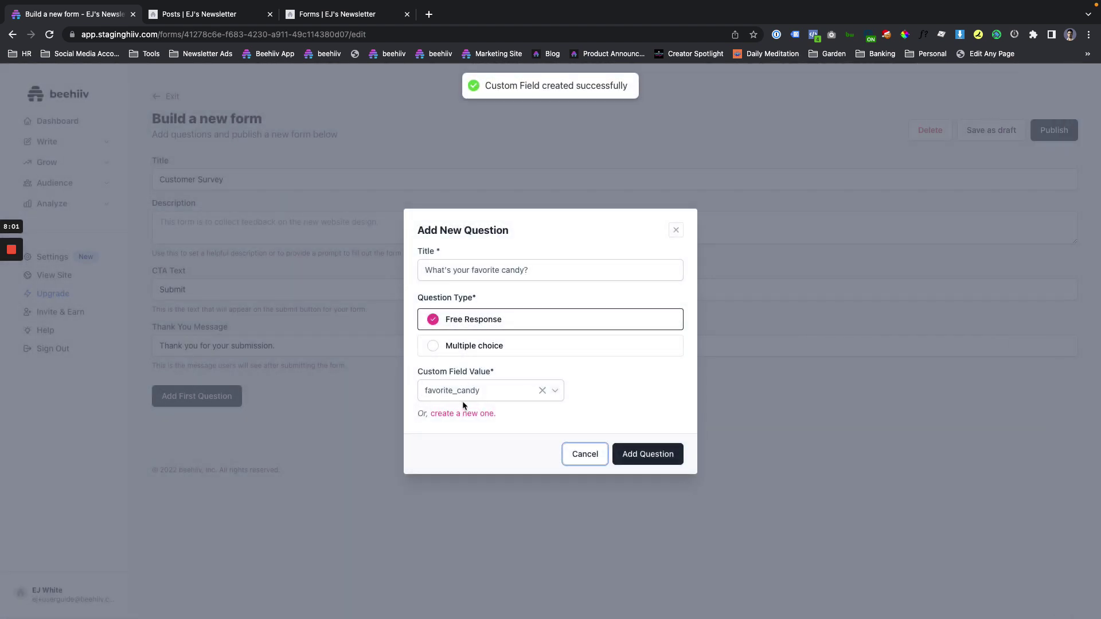
Add the candy question as Multiple choice and confirm its custom field is favorite_candy.
click(459, 350)
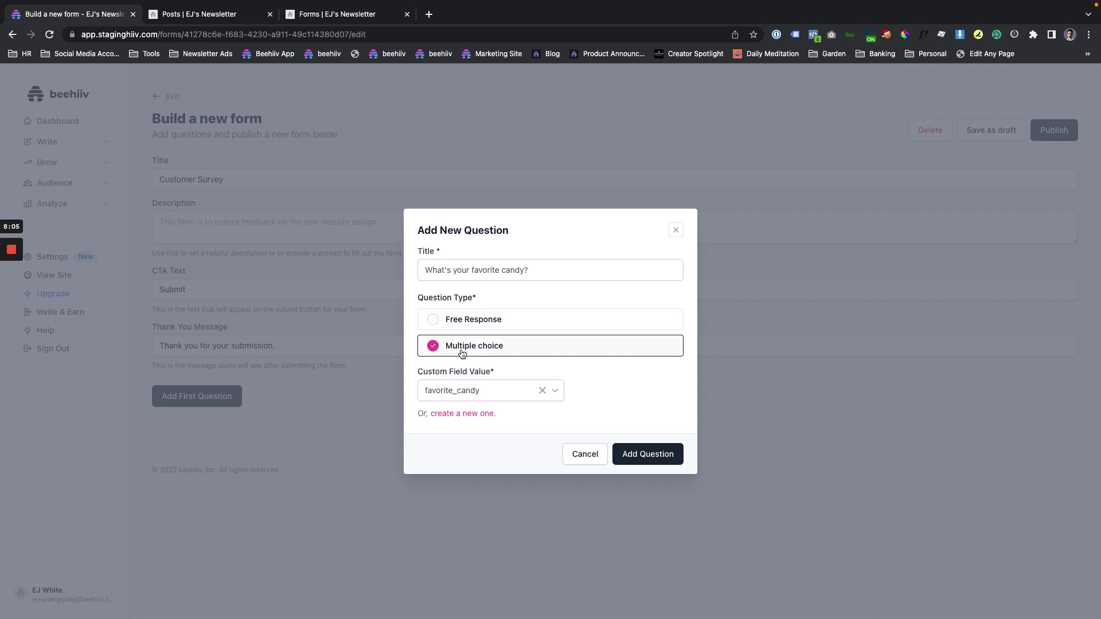
click(467, 320)
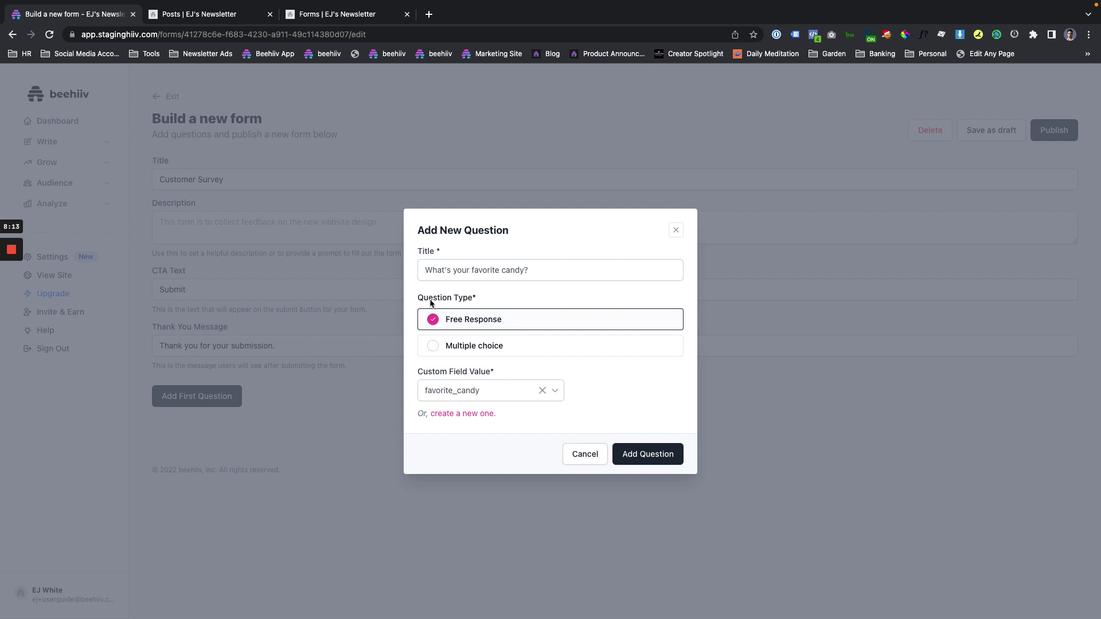
click(439, 345)
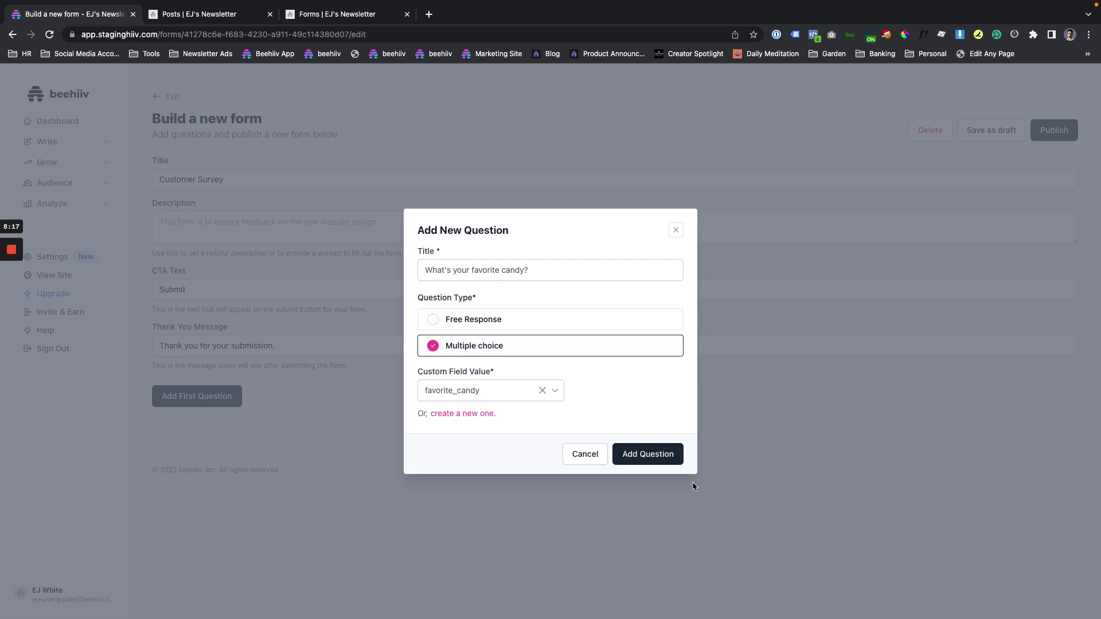
click(648, 454)
scroll(338, 473, down, 2)
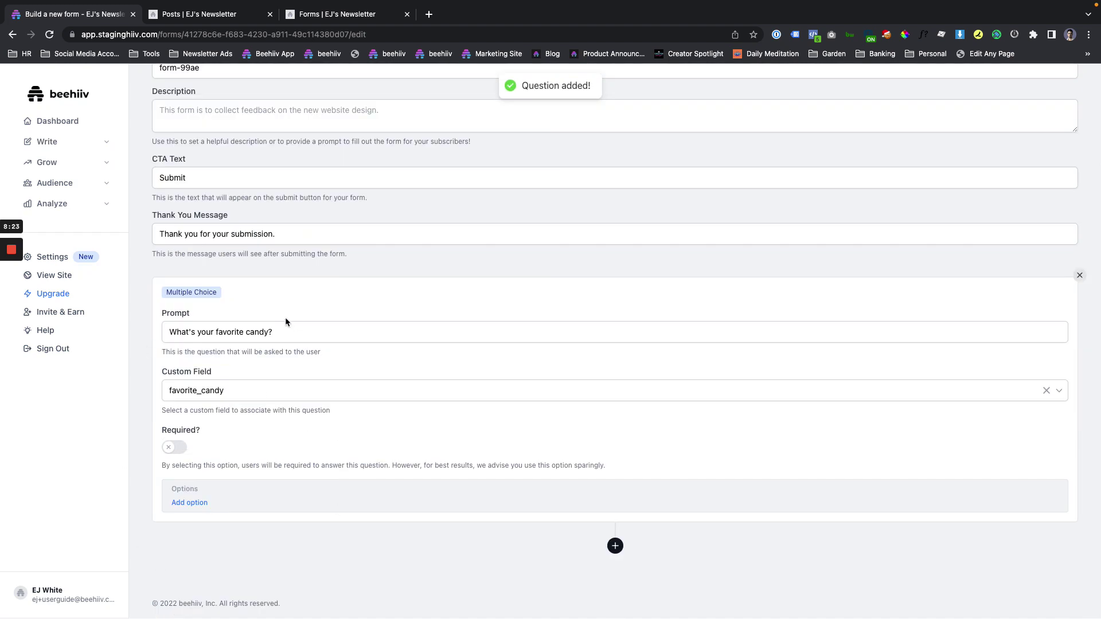
triple_click(275, 331)
click(246, 396)
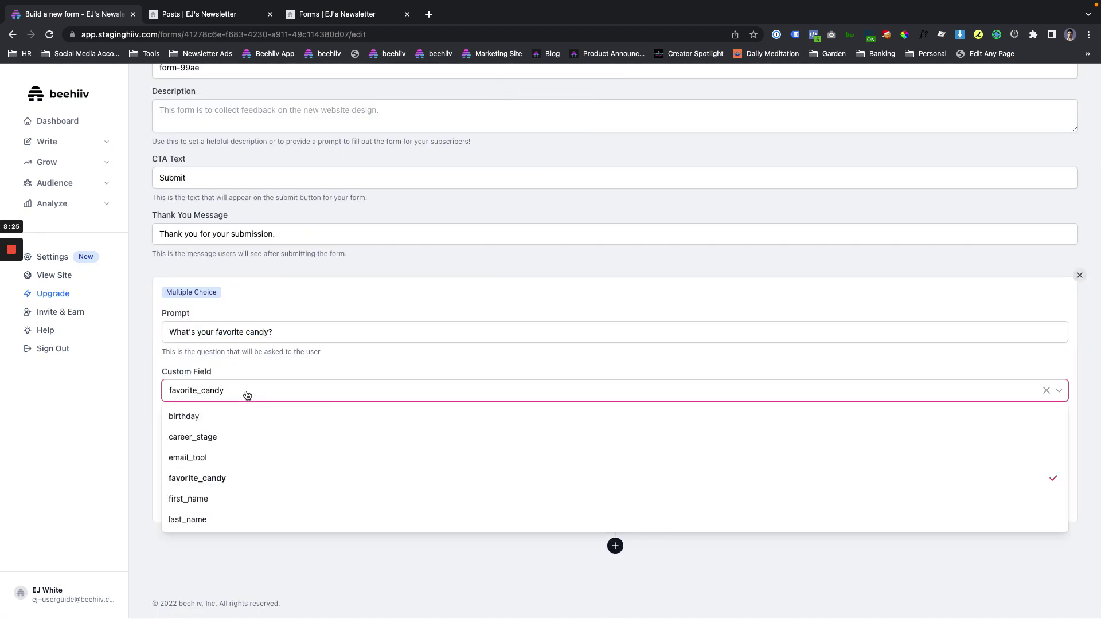
click(247, 395)
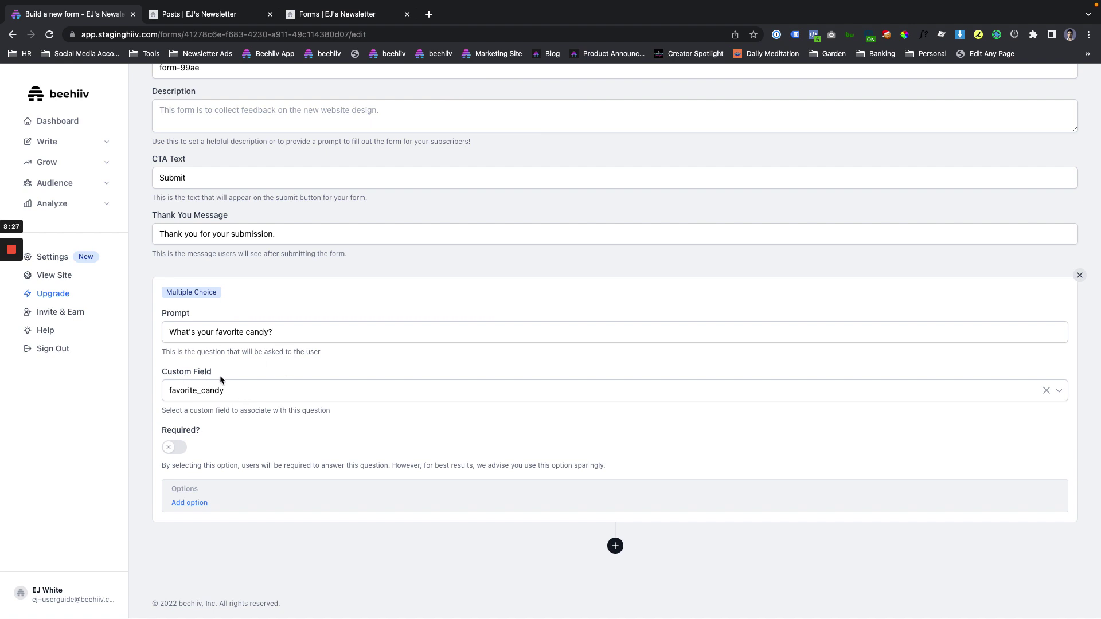
Make the candy question required and add Hershey's as its first answer option.
click(173, 448)
click(173, 448)
click(168, 448)
click(198, 503)
click(314, 500)
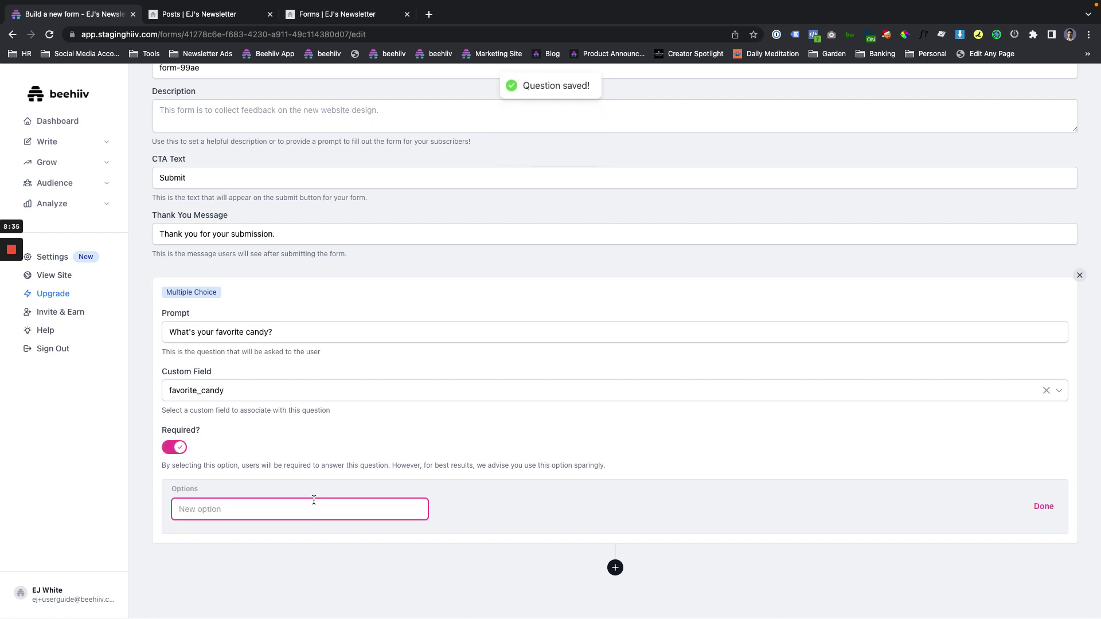
text(Hershey's)
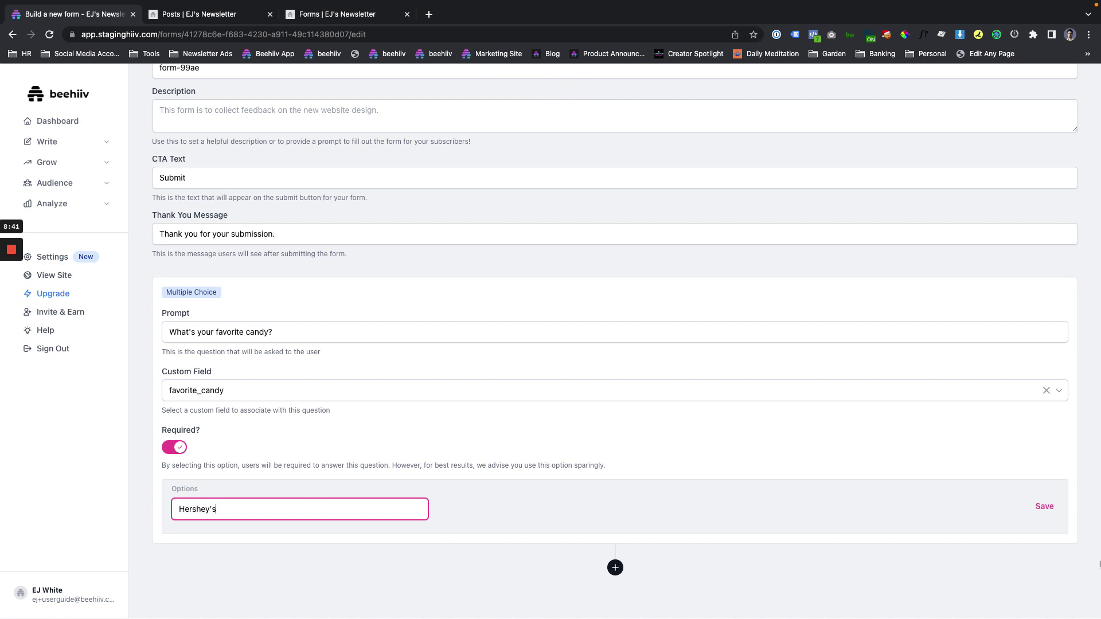
click(1045, 508)
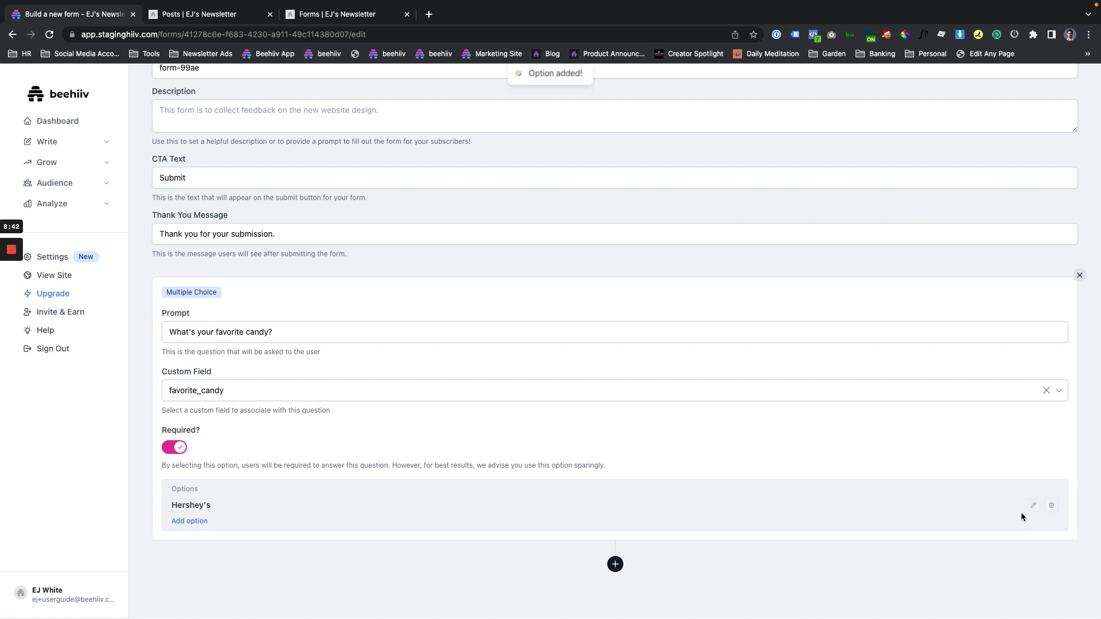
Add the answer options Reese's Crispy Crunch Bar, Payday and Baby Ruth.
click(186, 522)
text(Rees)
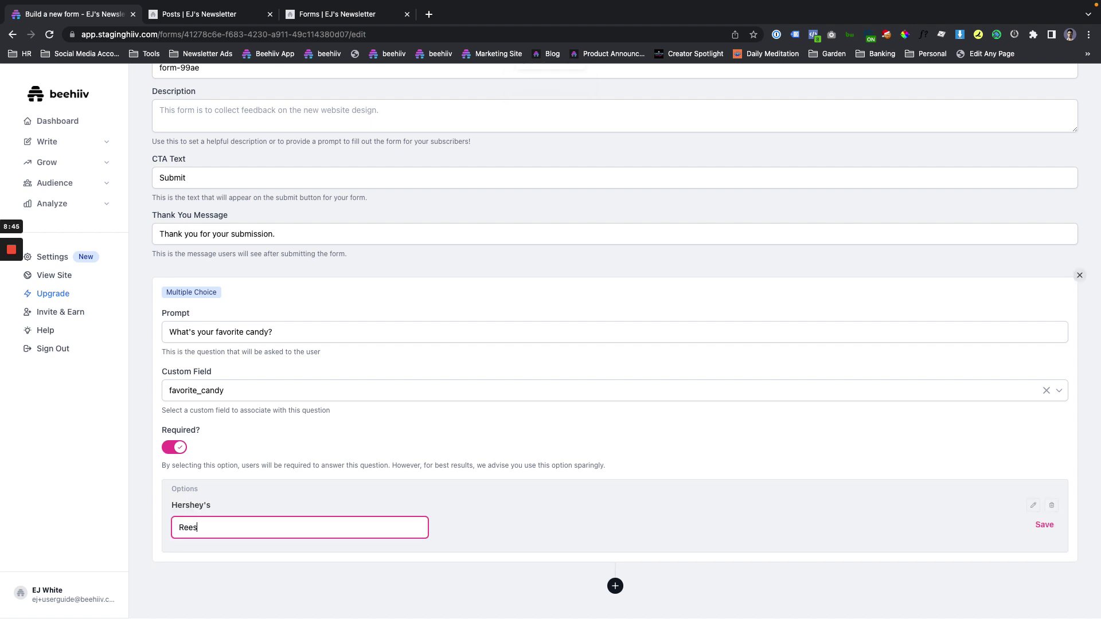
text(e's Crispy Crunch Bar)
click(1043, 526)
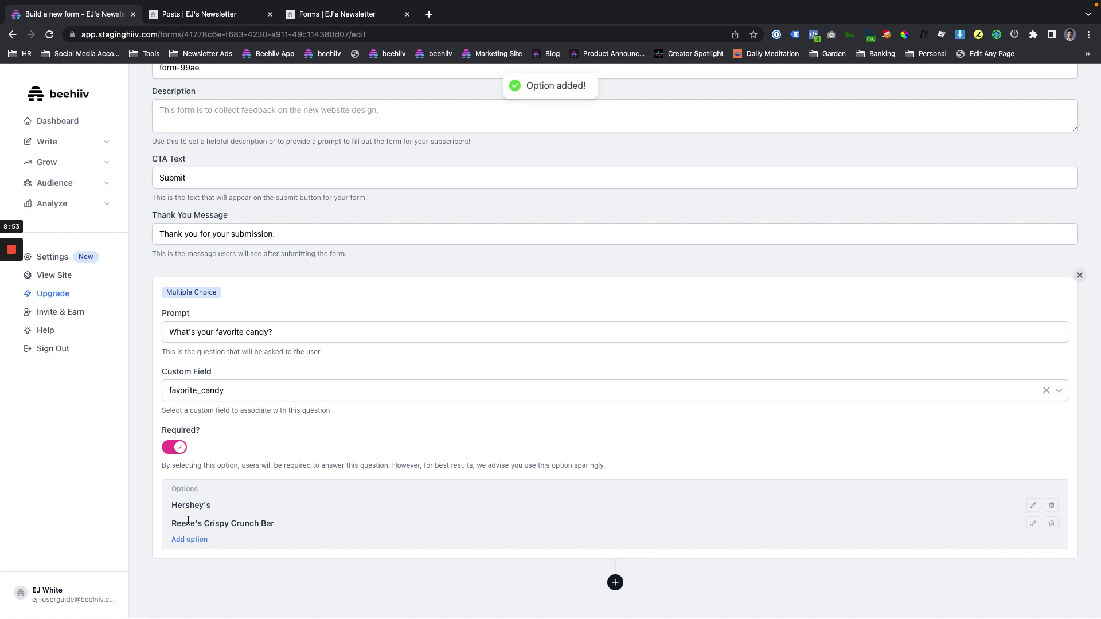
click(192, 541)
text(Payday)
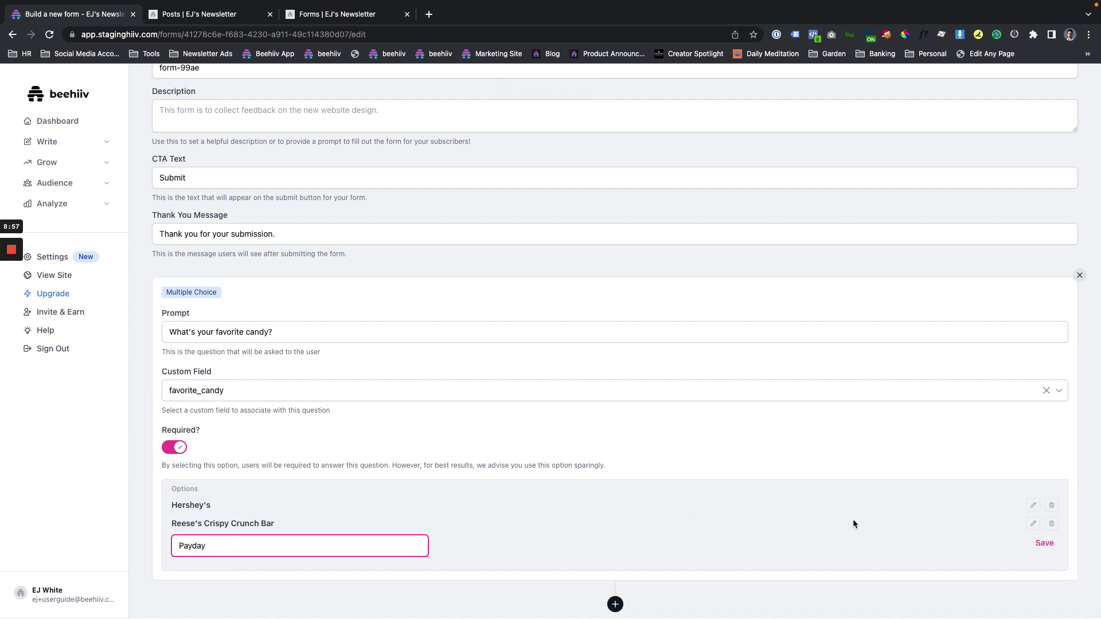
click(1044, 543)
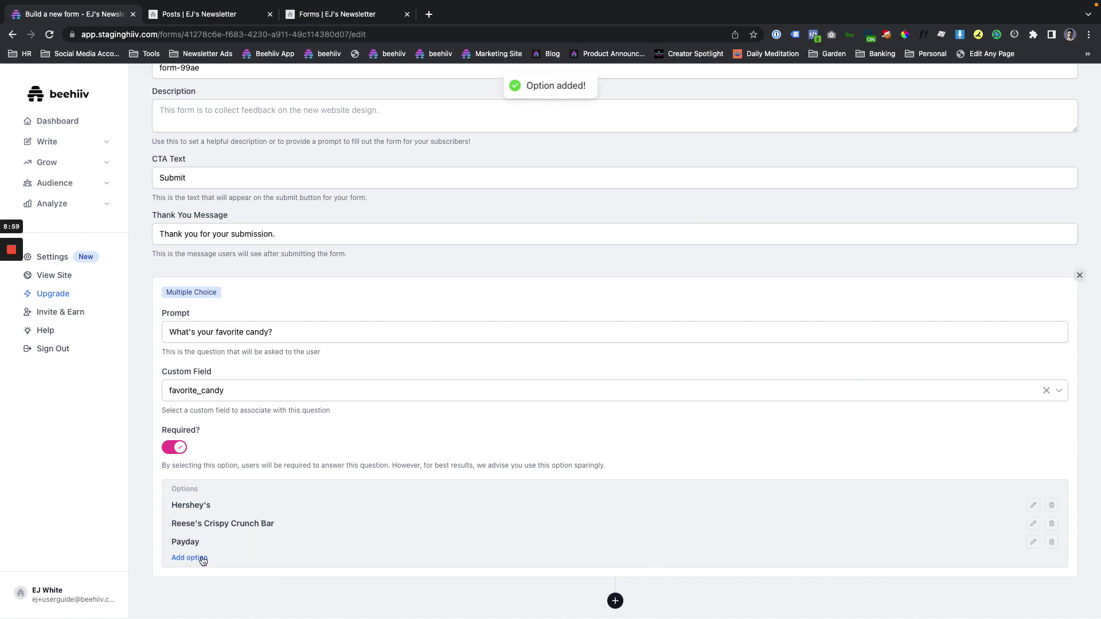
click(202, 559)
text(B)
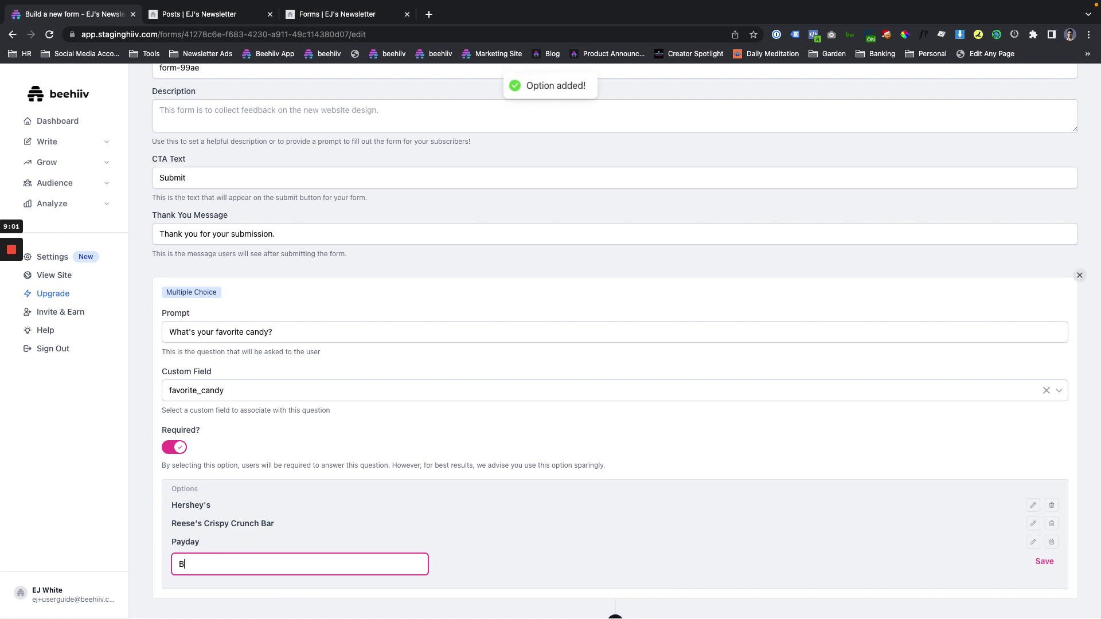
text(aby Ruth)
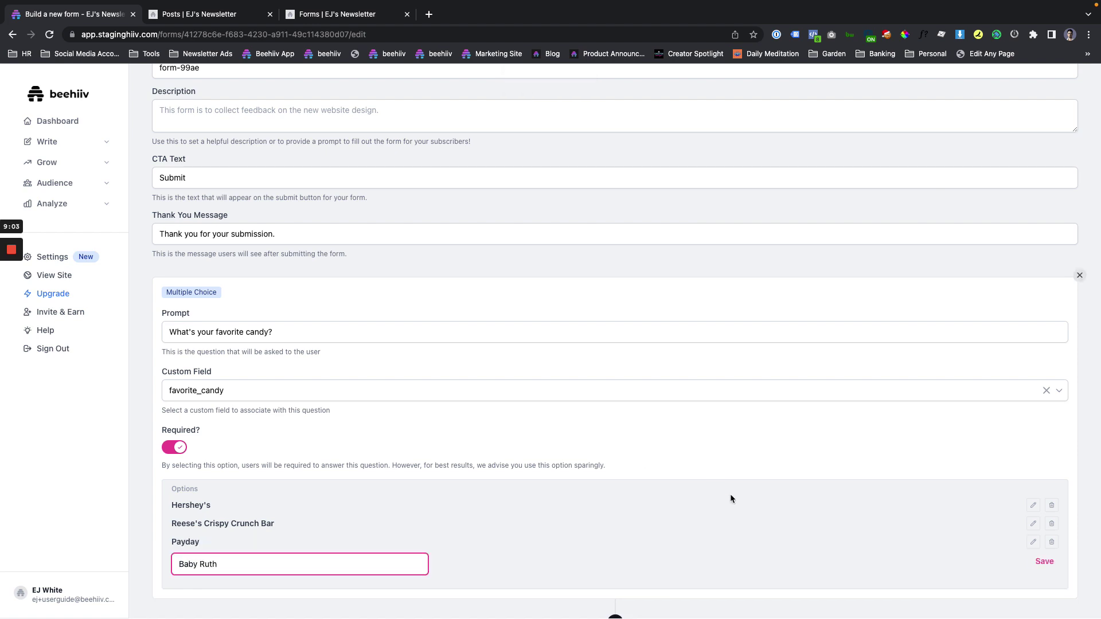
click(1042, 563)
scroll(307, 483, down, 2)
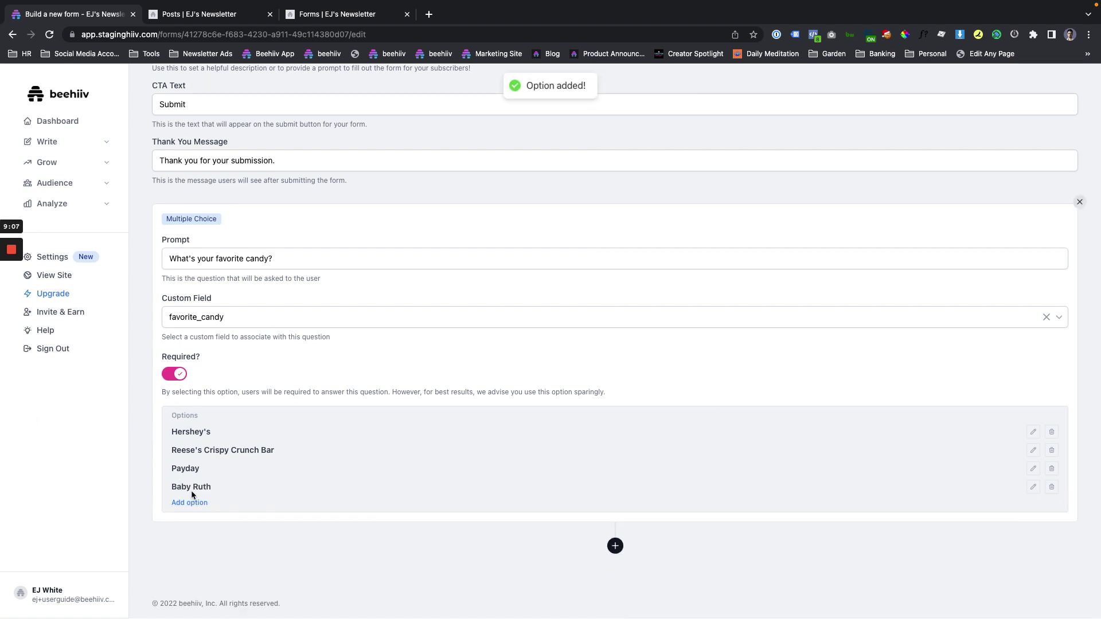
Start a new question titled 'What is your middle name?'.
click(615, 546)
click(507, 270)
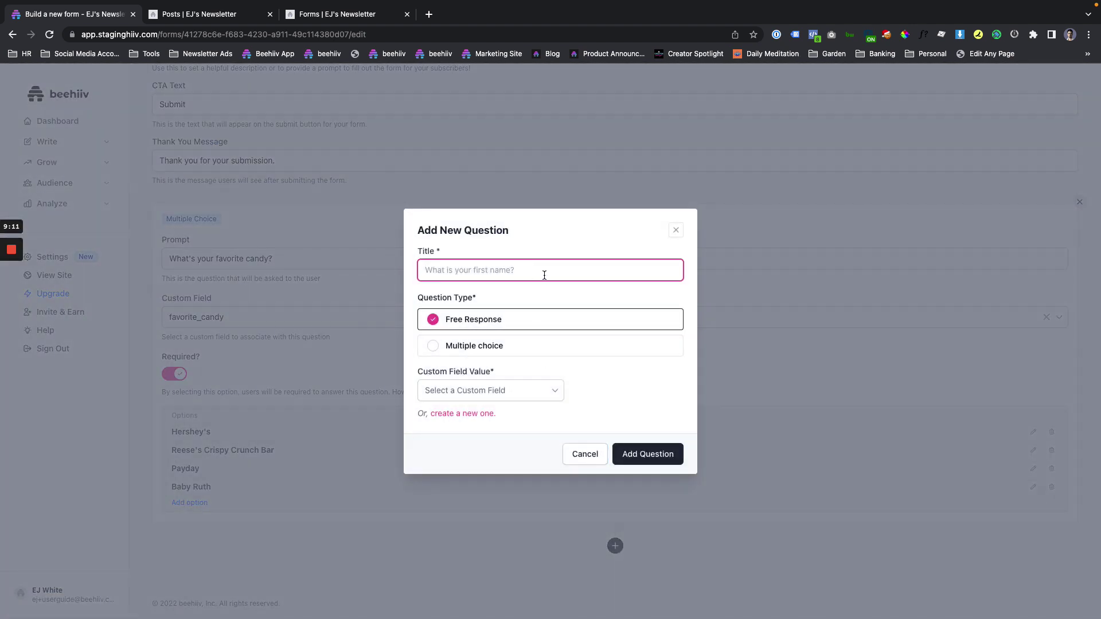
text(What is your middle name?)
click(493, 391)
scroll(470, 452, down, 2)
click(527, 414)
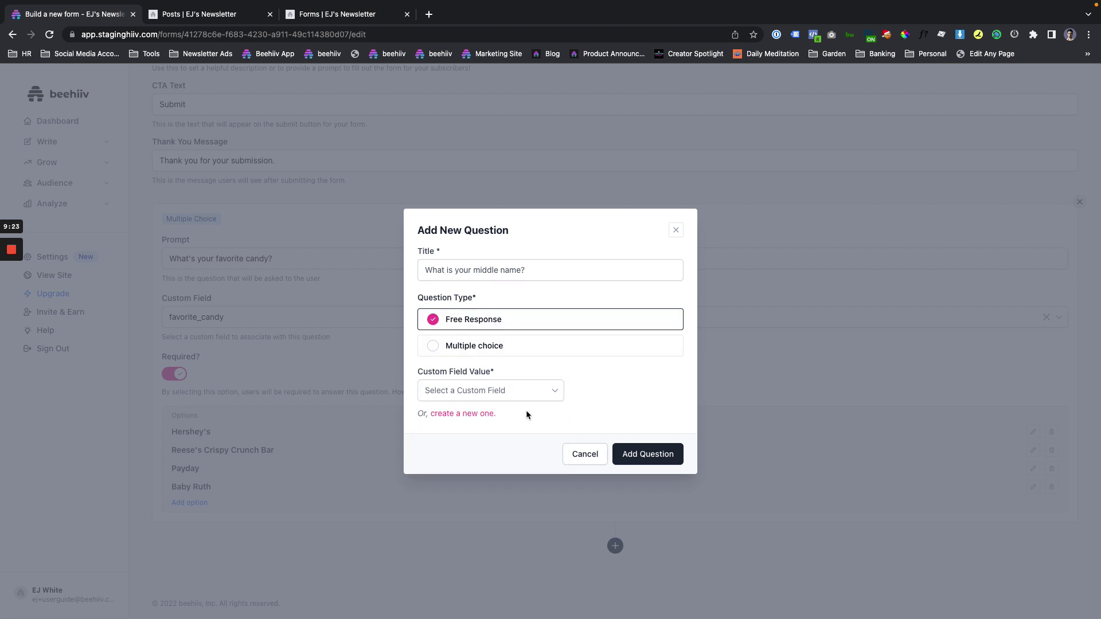
Create a middle_name custom field and add the middle-name question to the form.
click(488, 414)
click(775, 130)
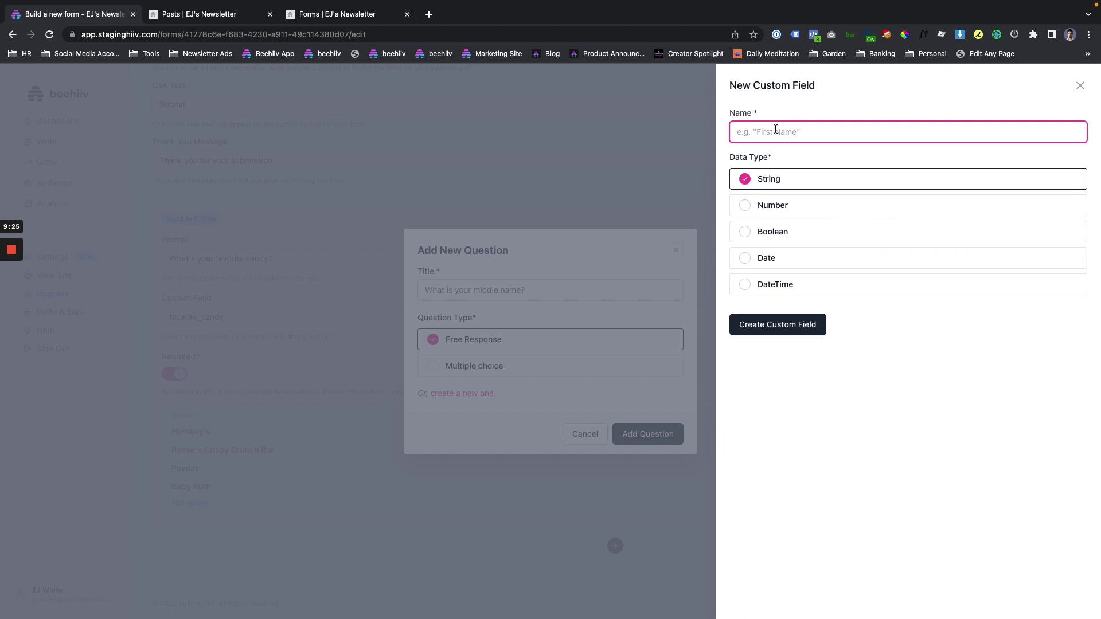
text(middle_name)
click(784, 323)
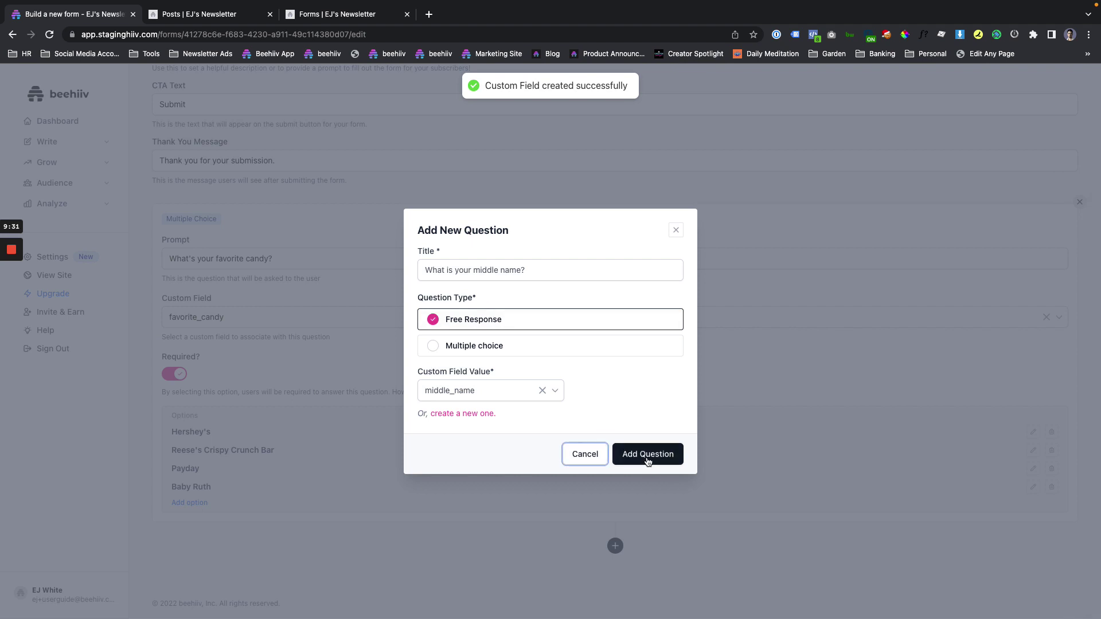
click(647, 454)
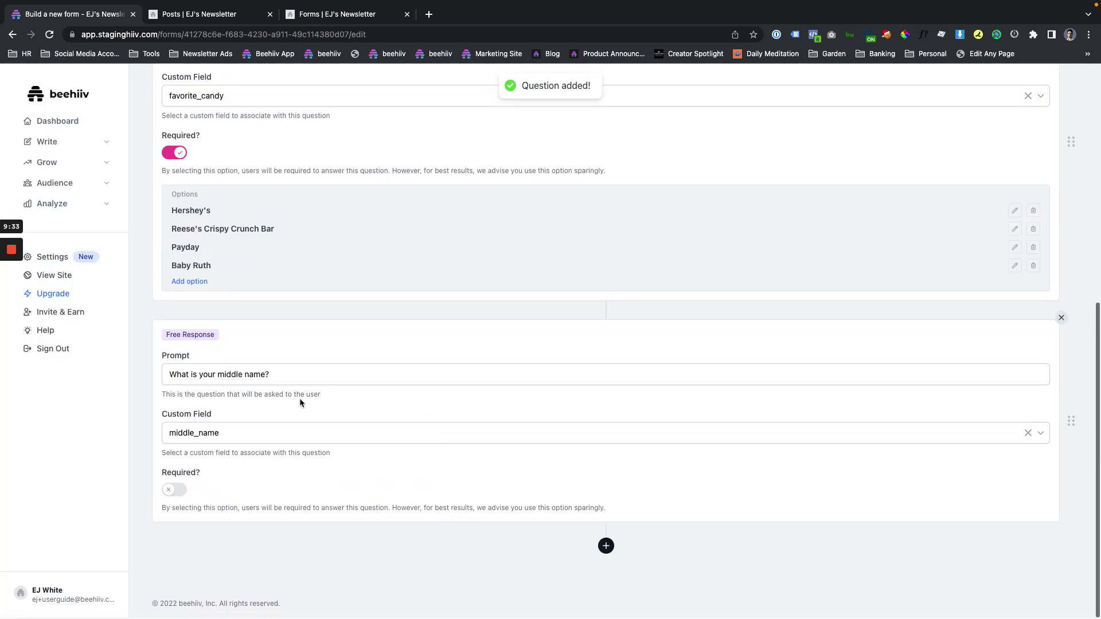
Save the form with both questions as a draft.
click(250, 376)
click(224, 447)
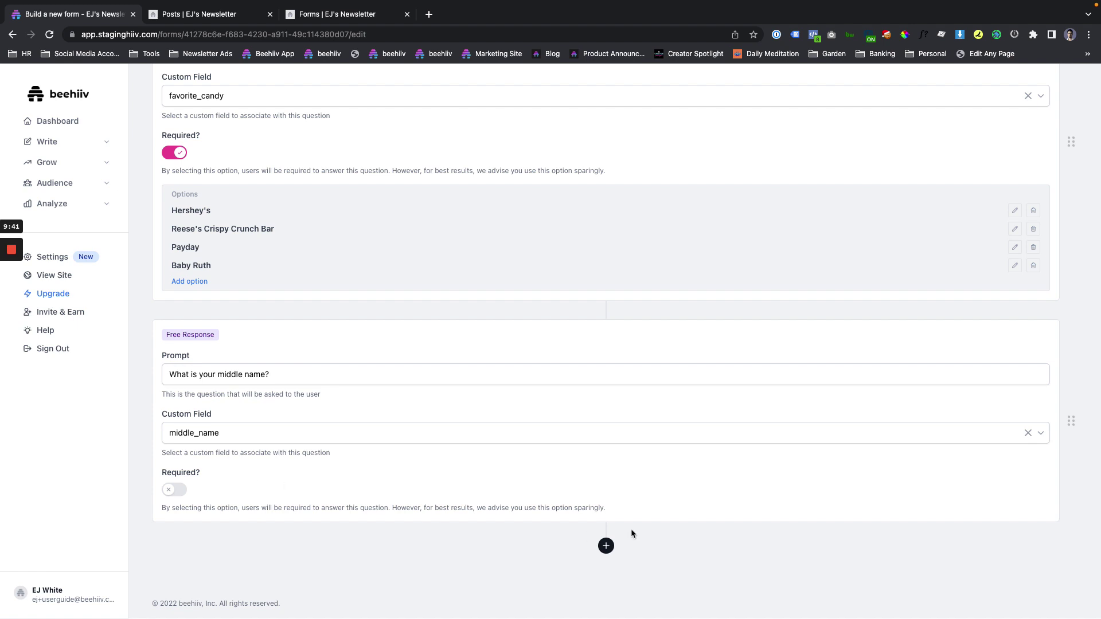
scroll(647, 528, up, 3)
scroll(646, 524, down, 3)
scroll(531, 459, up, 4)
scroll(593, 428, down, 4)
scroll(507, 327, up, 4)
scroll(573, 442, up, 3)
click(995, 132)
Retitle the form 'Customer Survey' with description 'These are just some quick questions.'.
triple_click(354, 188)
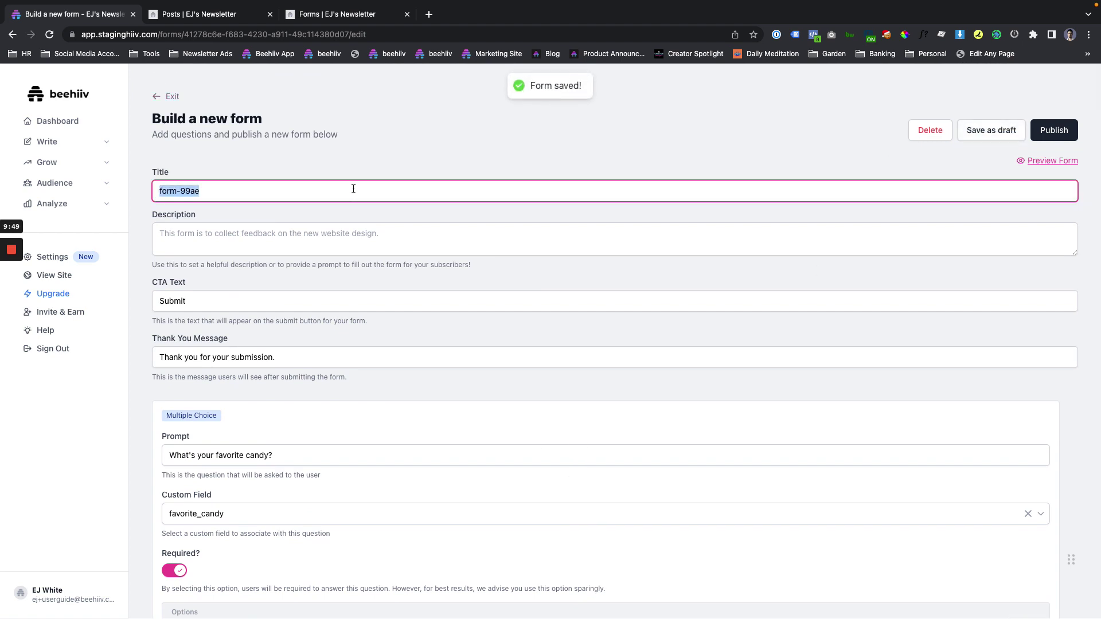
text(Customer Sr)
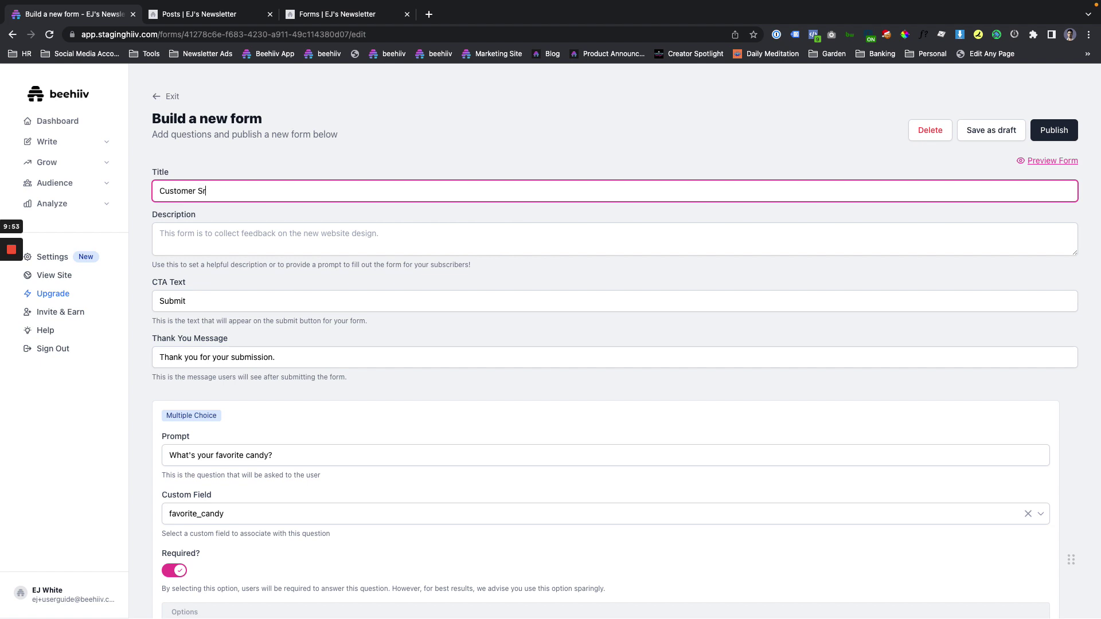
text(u)
key(BackSpace)
key(BackSpace)
text(urvey)
key(Tab)
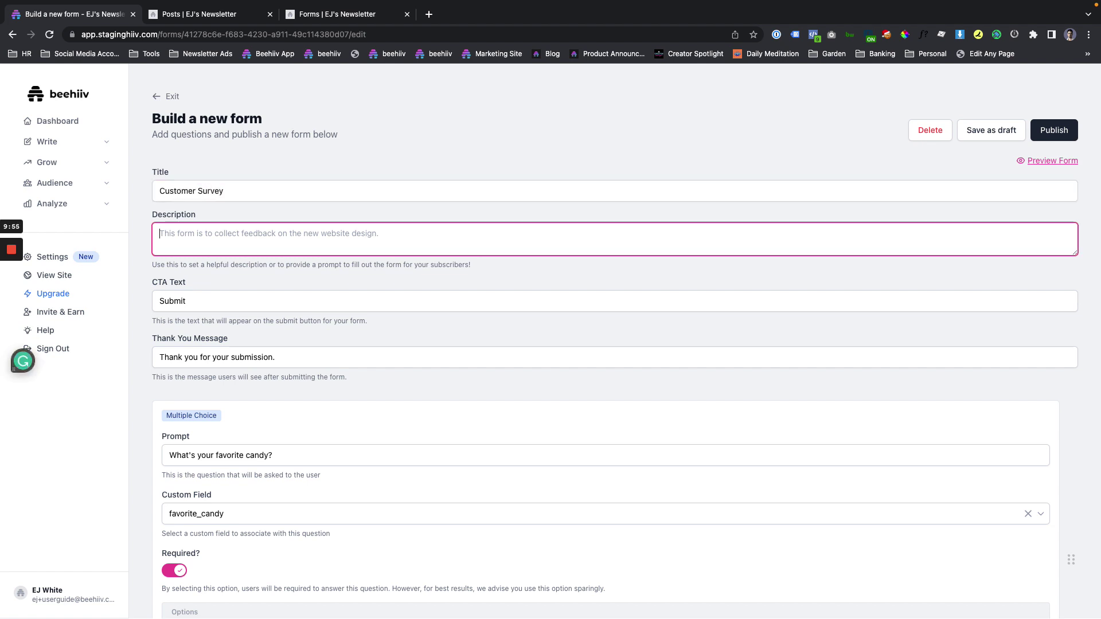
text(W)
key(BackSpace)
text(thet)
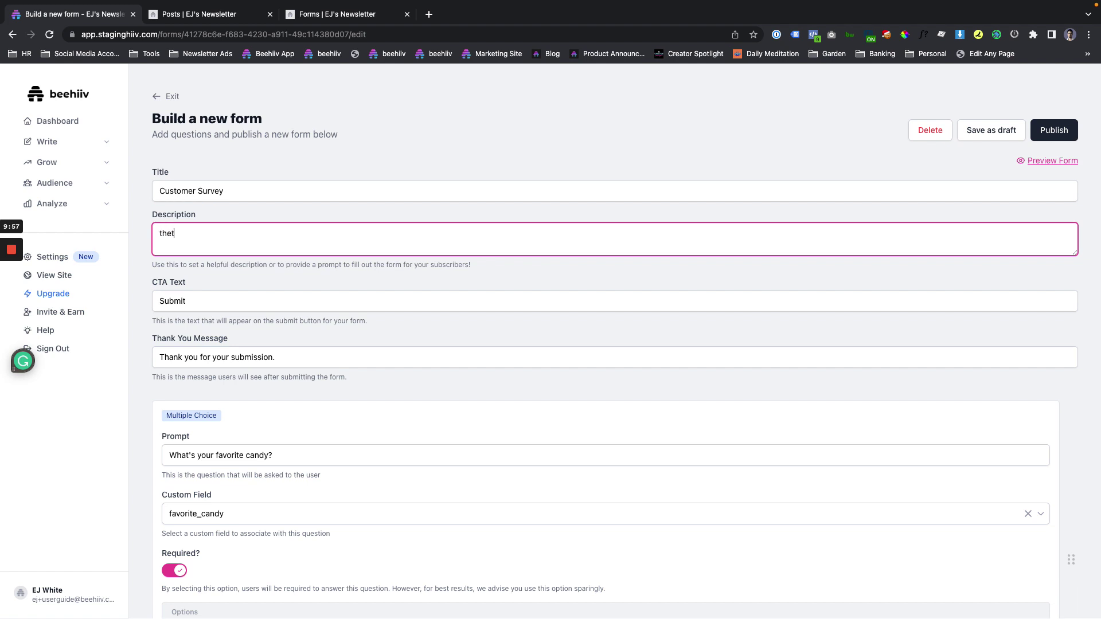
key(BackSpace)
key(BackSpace)
key(BackSpace)
text(These)
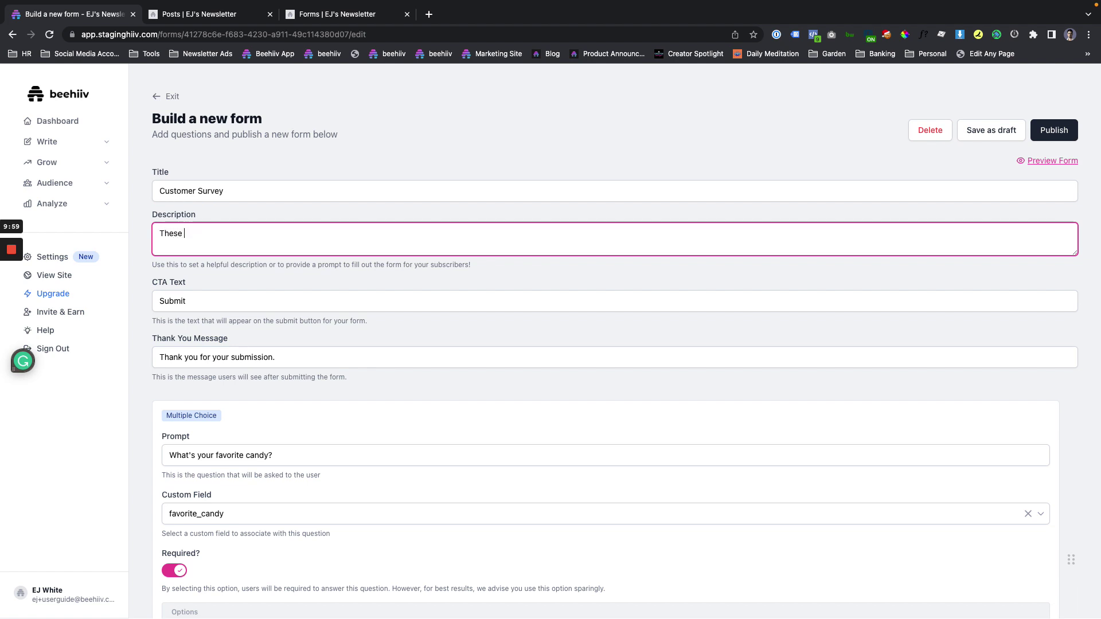
text(are )
text(just some qu)
text(icl)
key(BackSpace)
key(BackSpace)
text(k questions.)
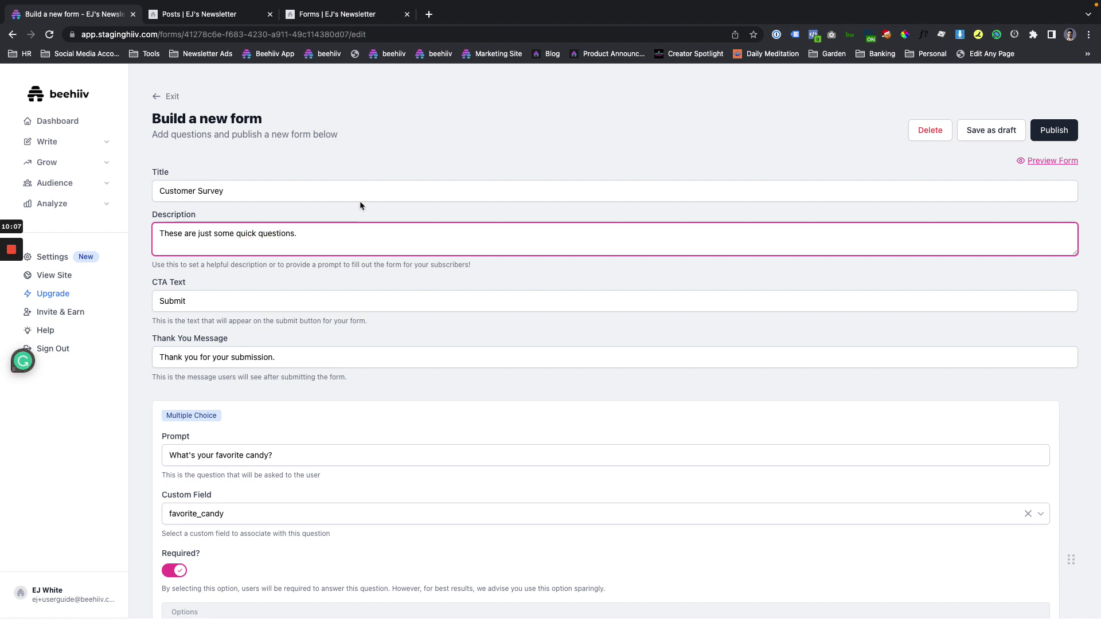
Set submit text 'Let's Go.' and thank-you message 'You're the best!', then save the draft.
click(239, 300)
key(super+a)
text(L)
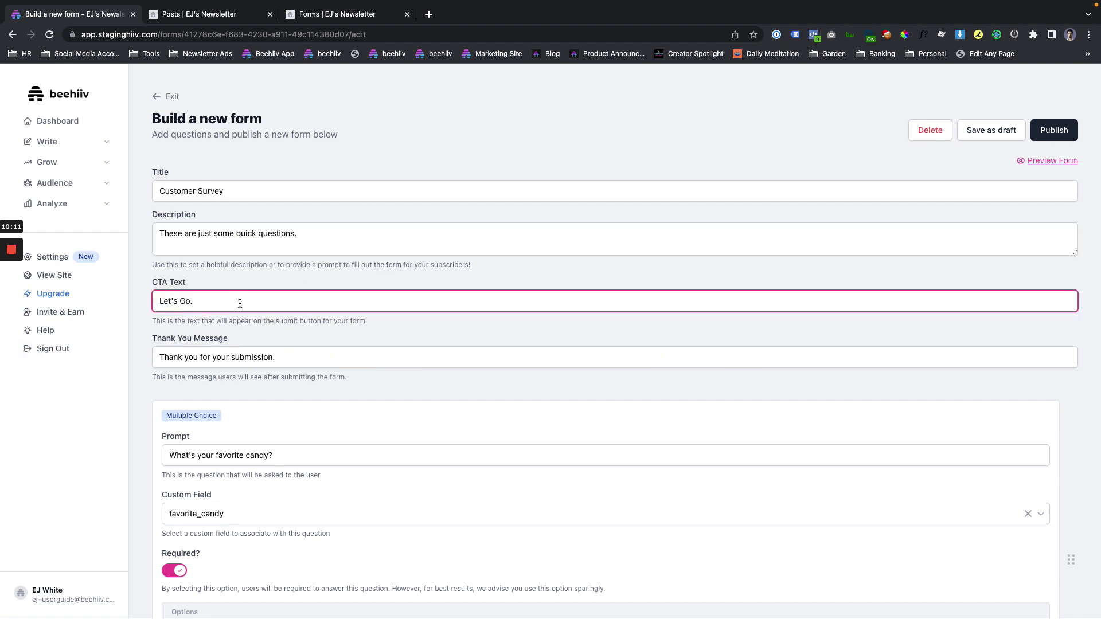
double_click(239, 361)
key(super+a)
text(Yo)
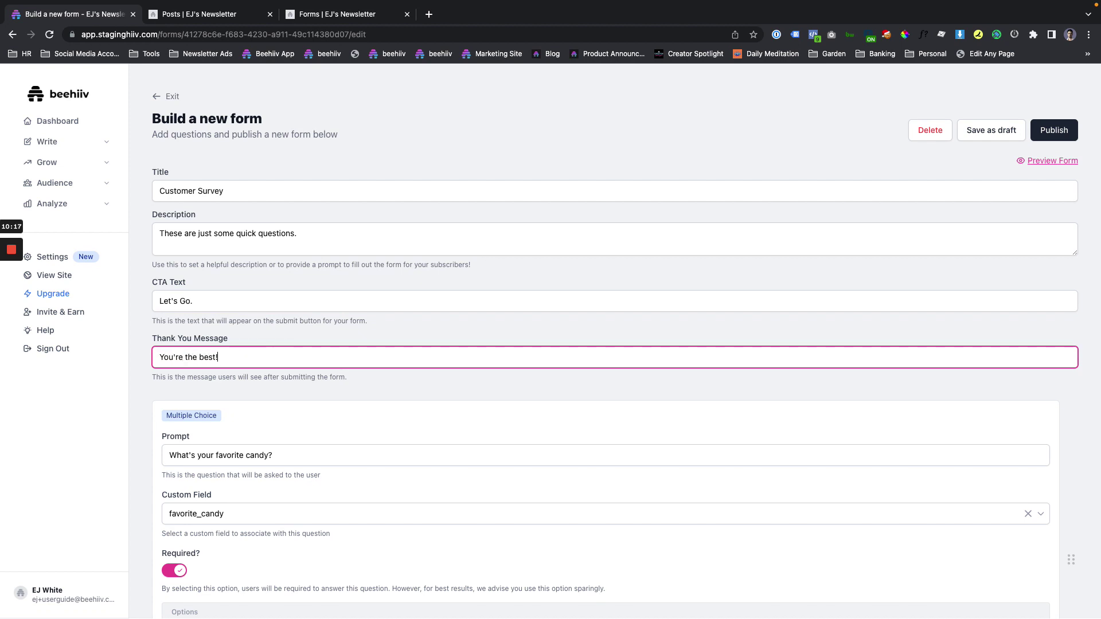
click(994, 130)
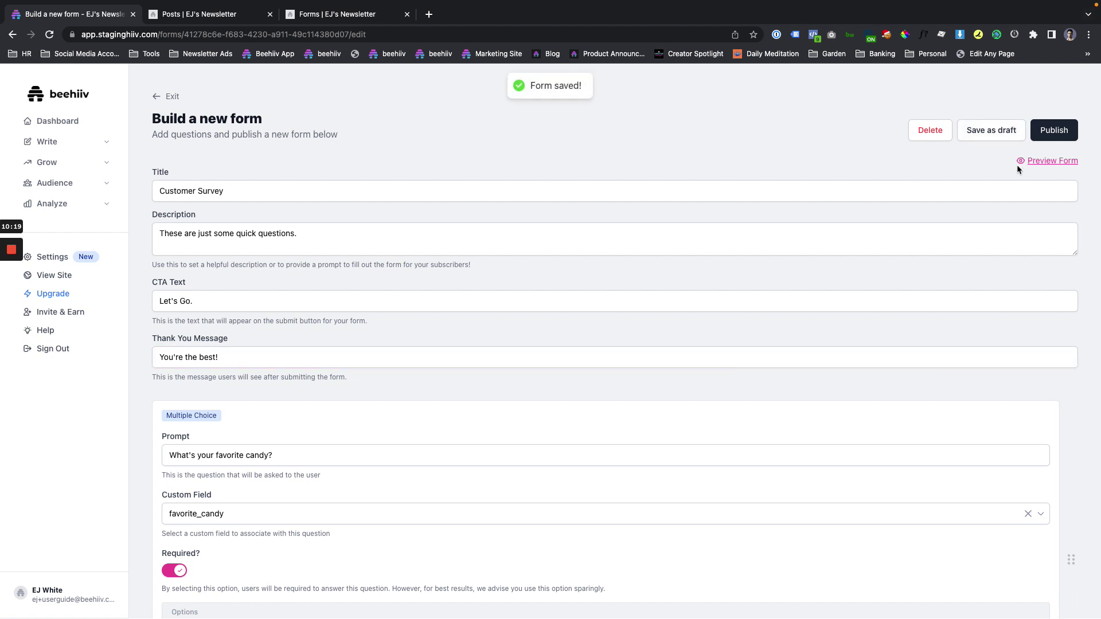
Preview the form, enter a middle name, pick Reese's Crispy Crunch Bar, and submit.
click(1045, 162)
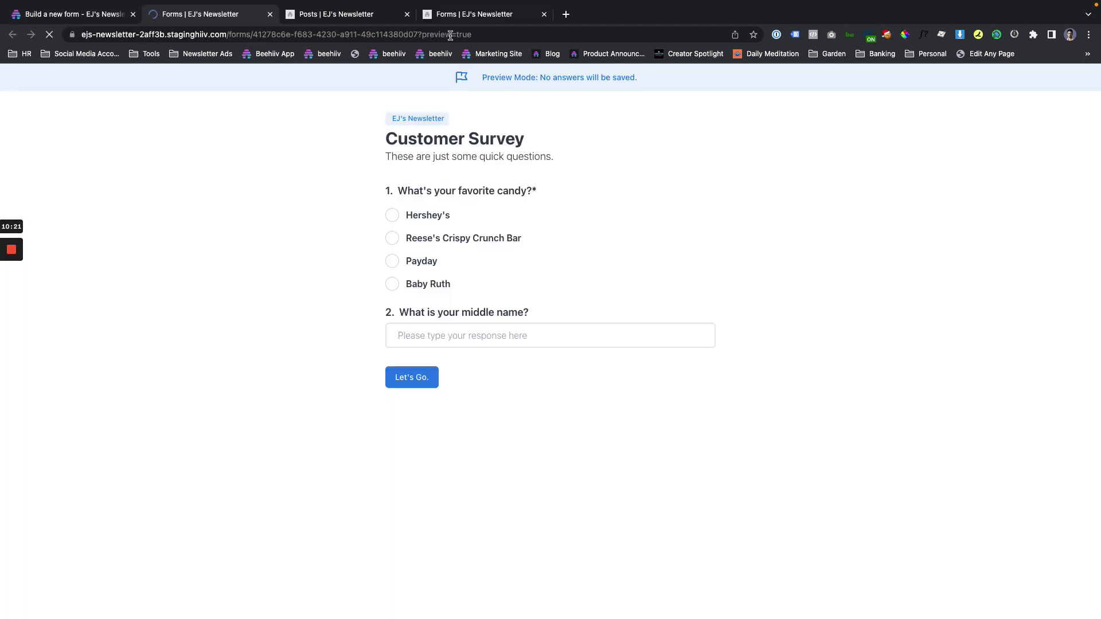
click(473, 339)
text(James)
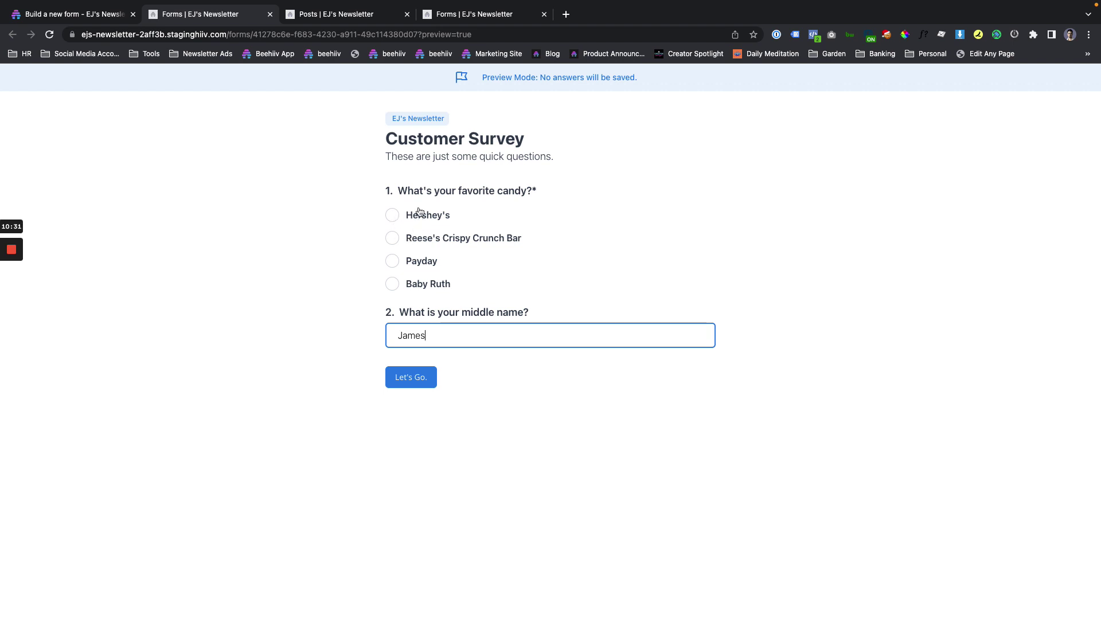
click(389, 192)
drag(388, 192, 527, 193)
click(392, 238)
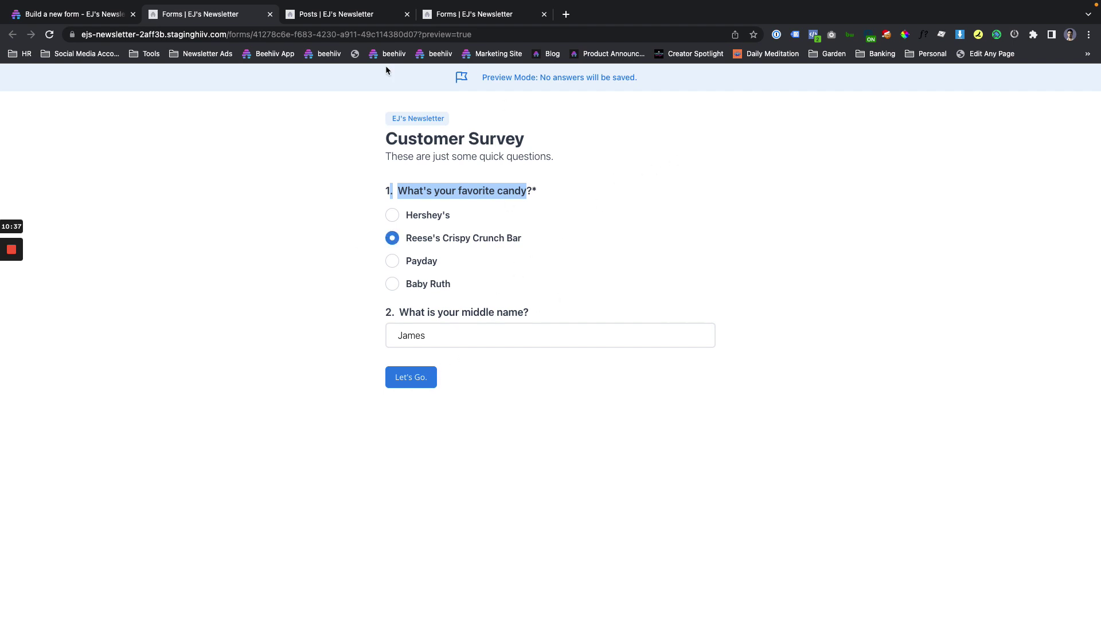
click(412, 374)
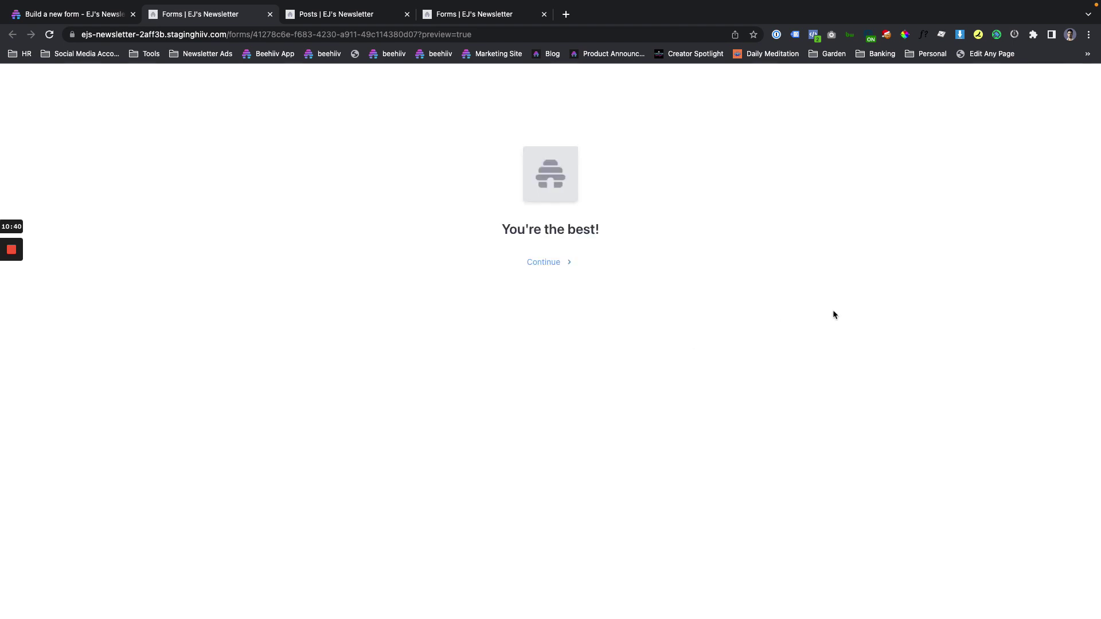
click(542, 264)
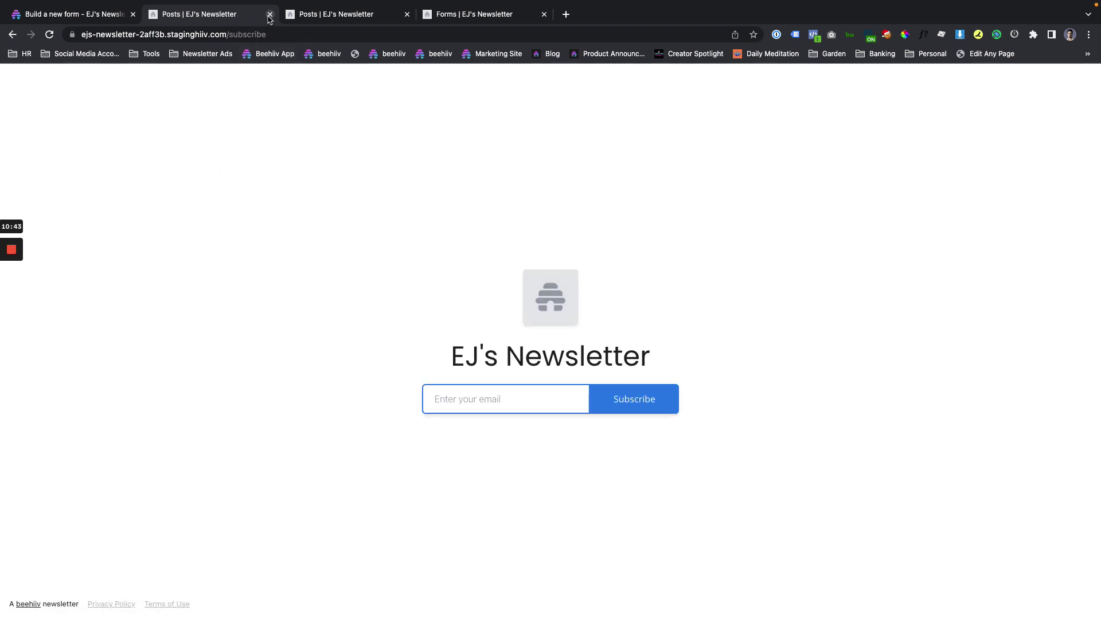
Publish the Customer Survey form and copy its URL from the forms list.
click(114, 17)
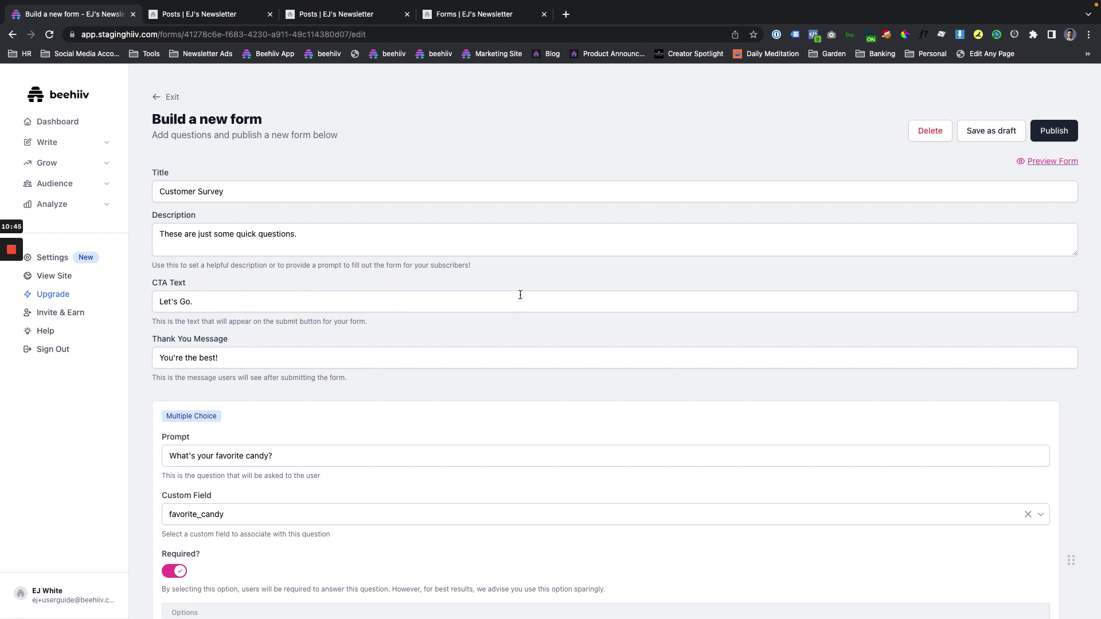
click(1054, 130)
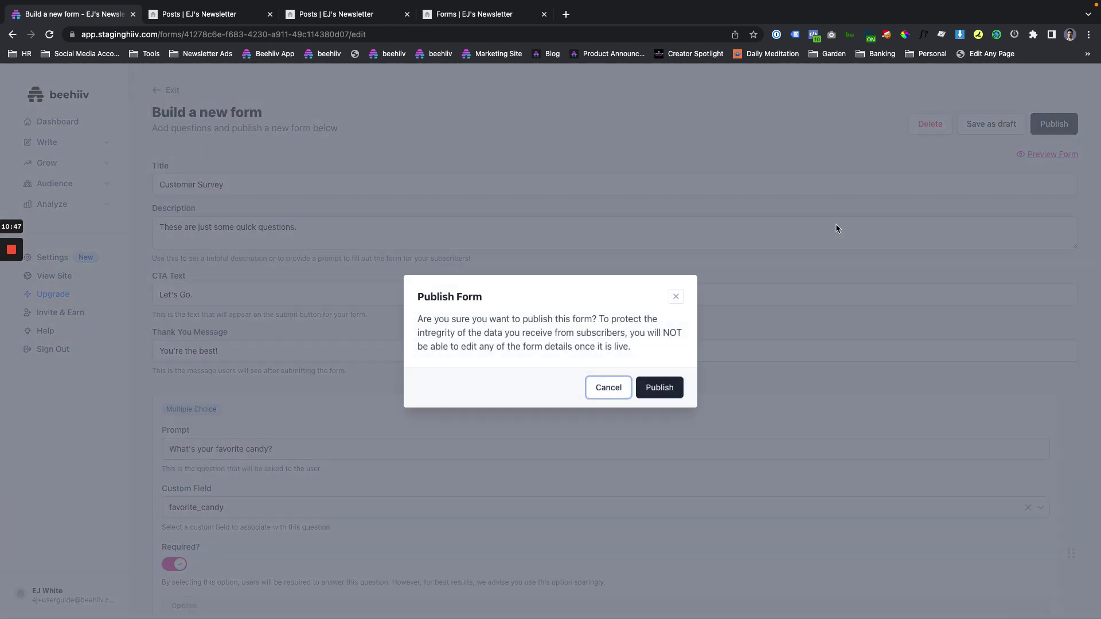
click(681, 387)
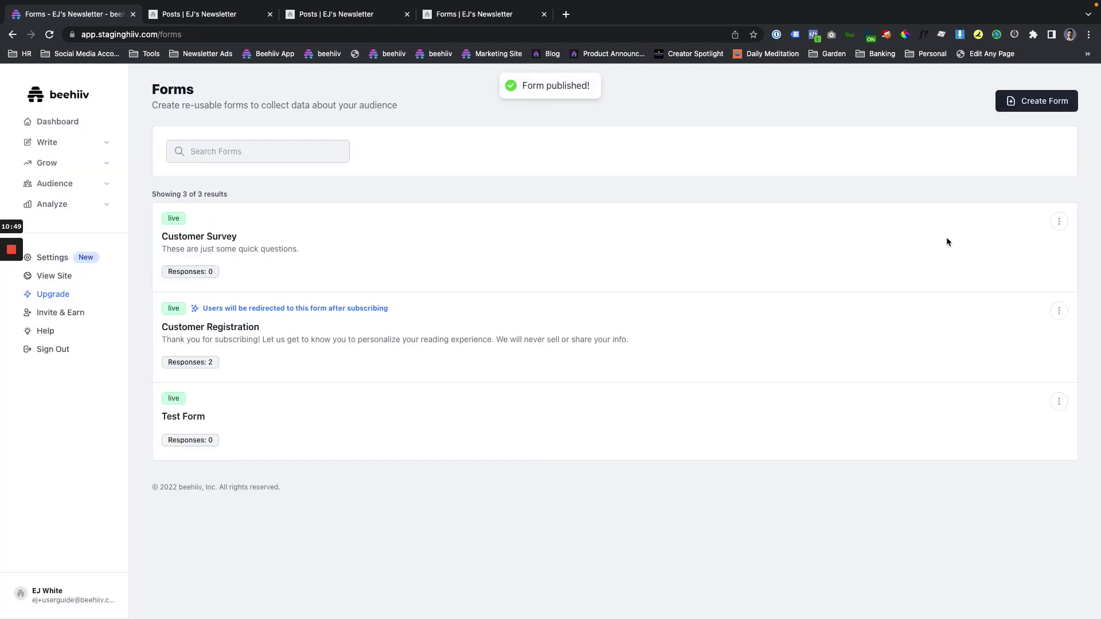
click(1059, 222)
click(986, 266)
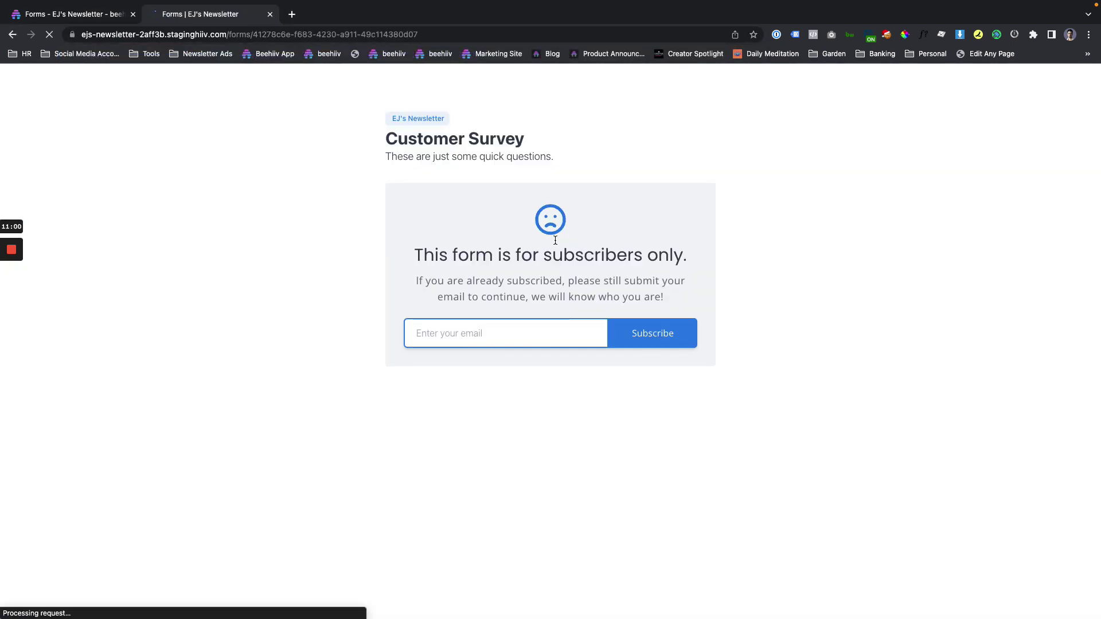
Load the form URL with ?email= and a subscriber's email address appended.
click(480, 334)
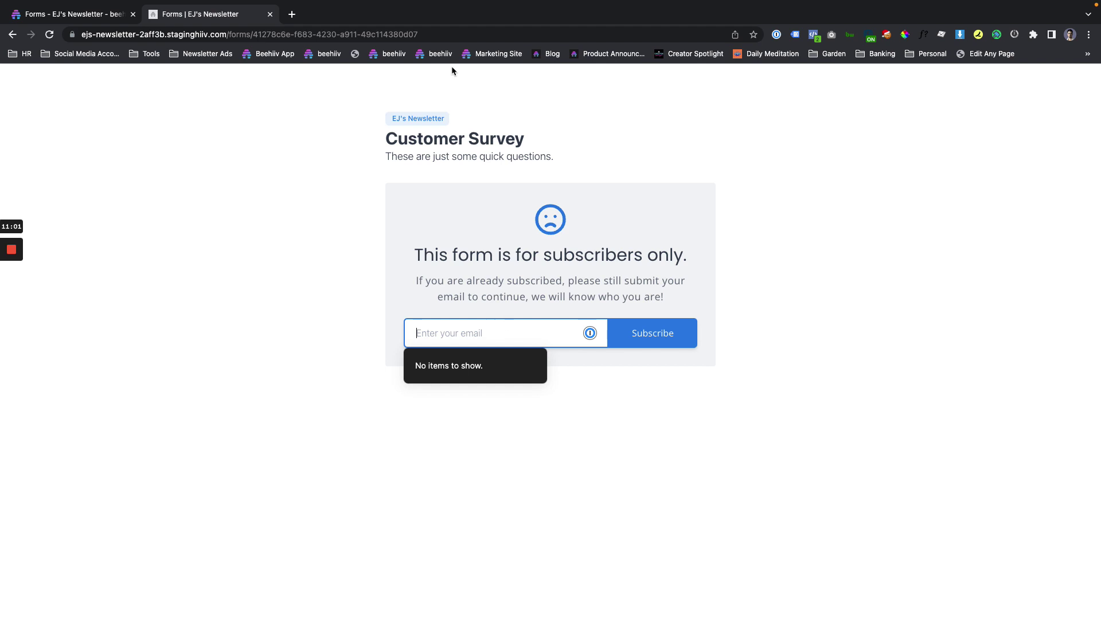
click(446, 35)
click(446, 36)
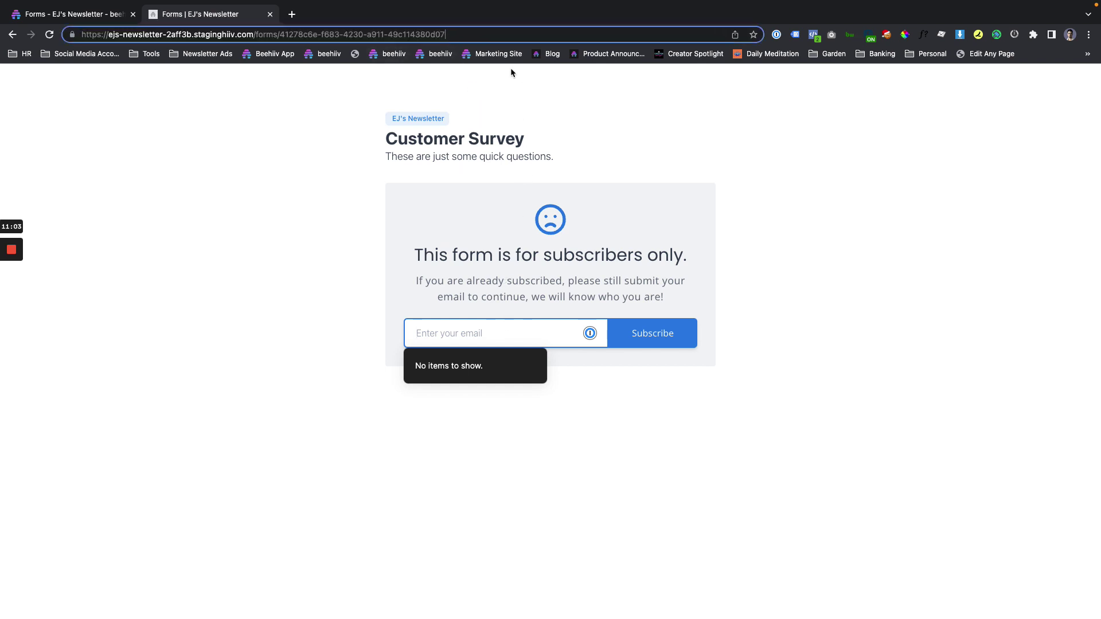
text(?)
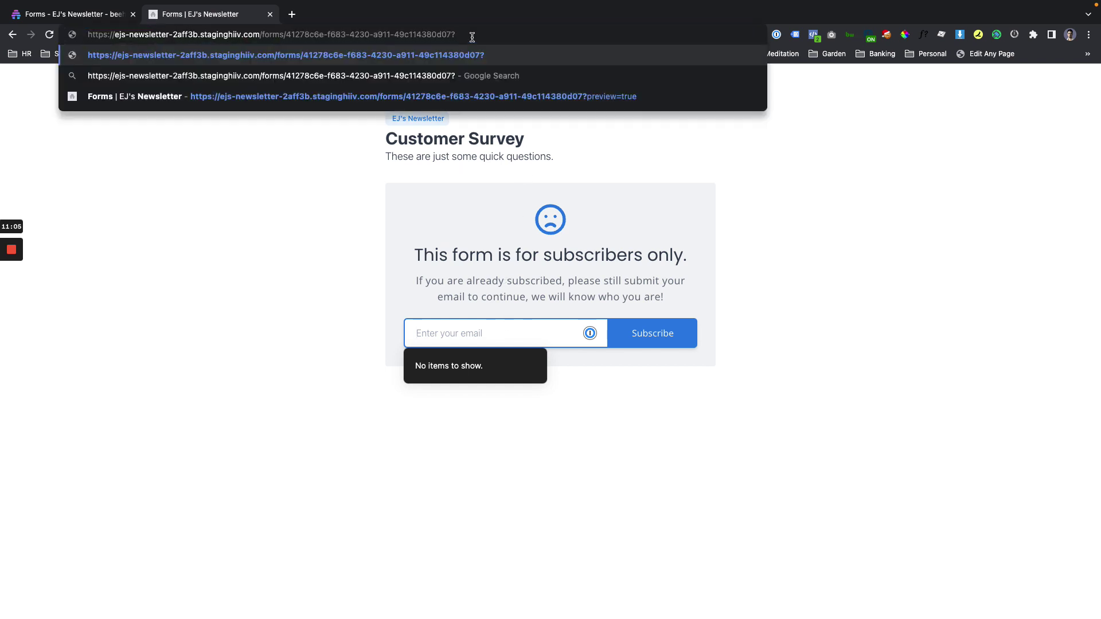
text(email=)
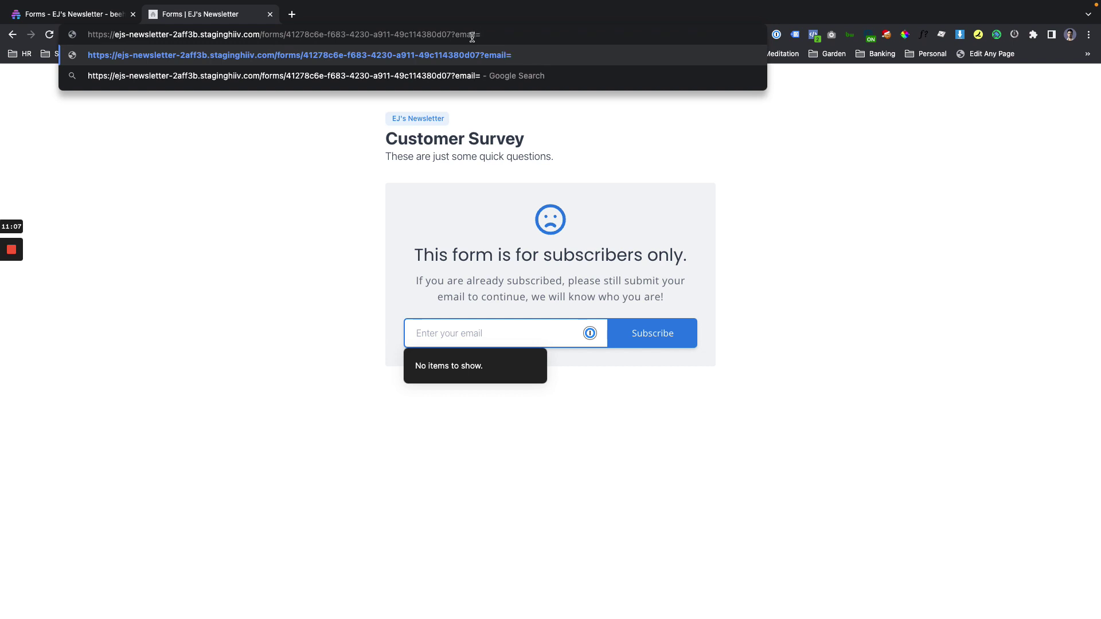
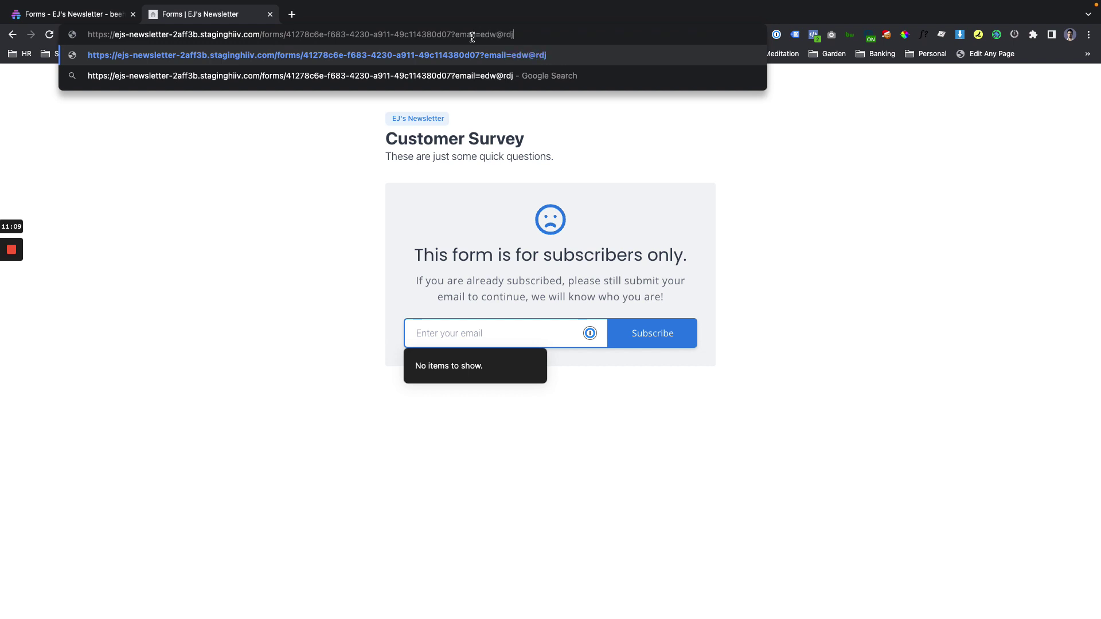
key(Return)
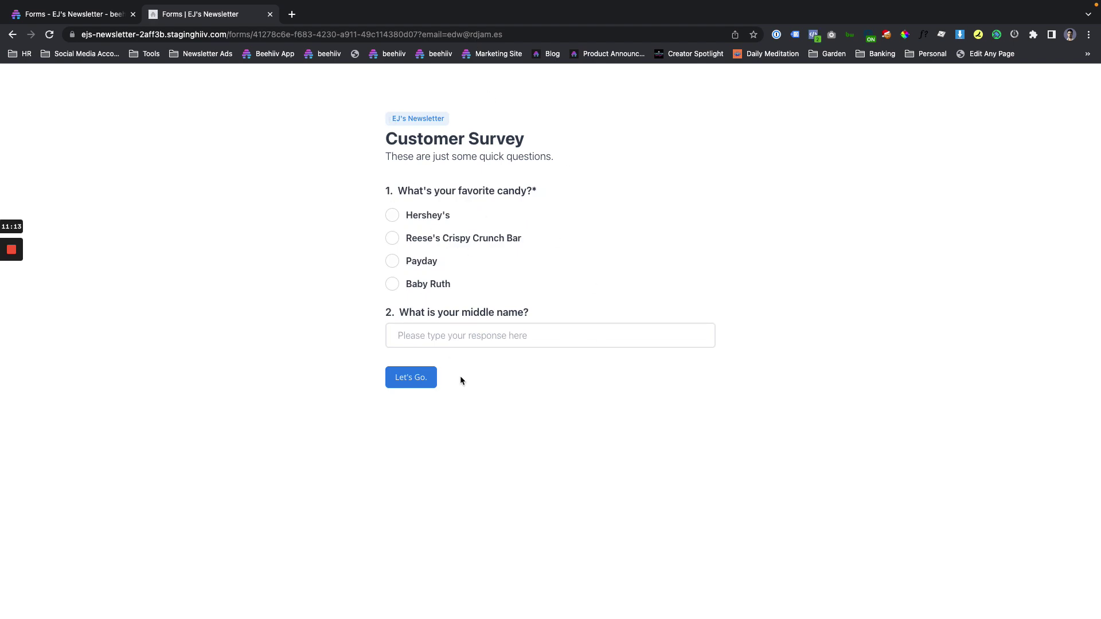
Replace the address in the URL with the {{email}} merge tag and select the full link.
click(320, 35)
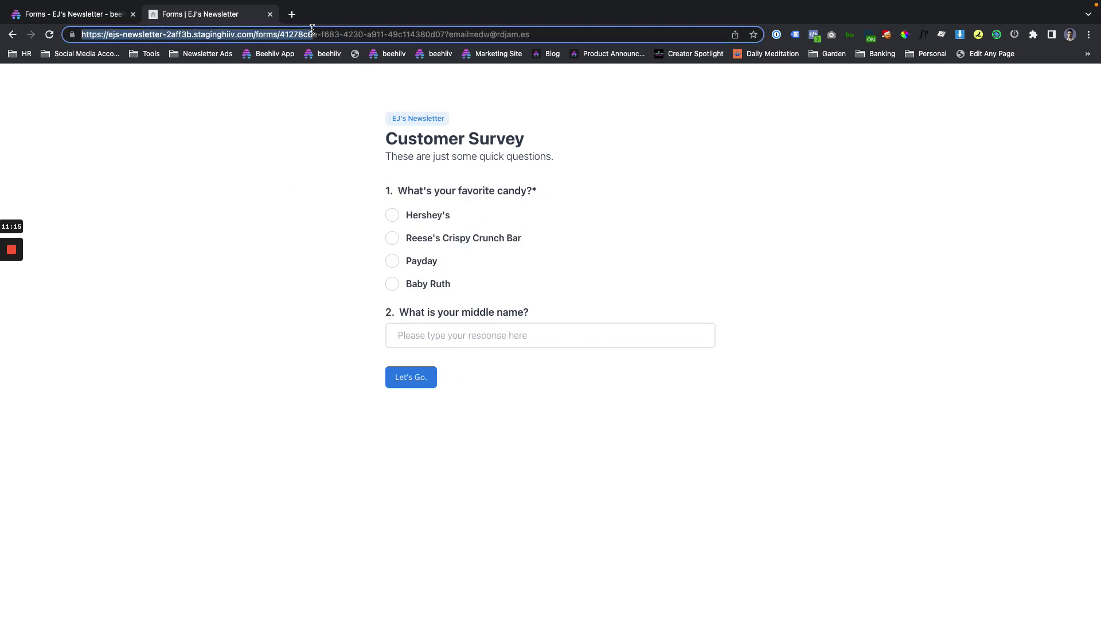
double_click(361, 34)
click(361, 34)
drag(474, 35, 572, 41)
text({{email)
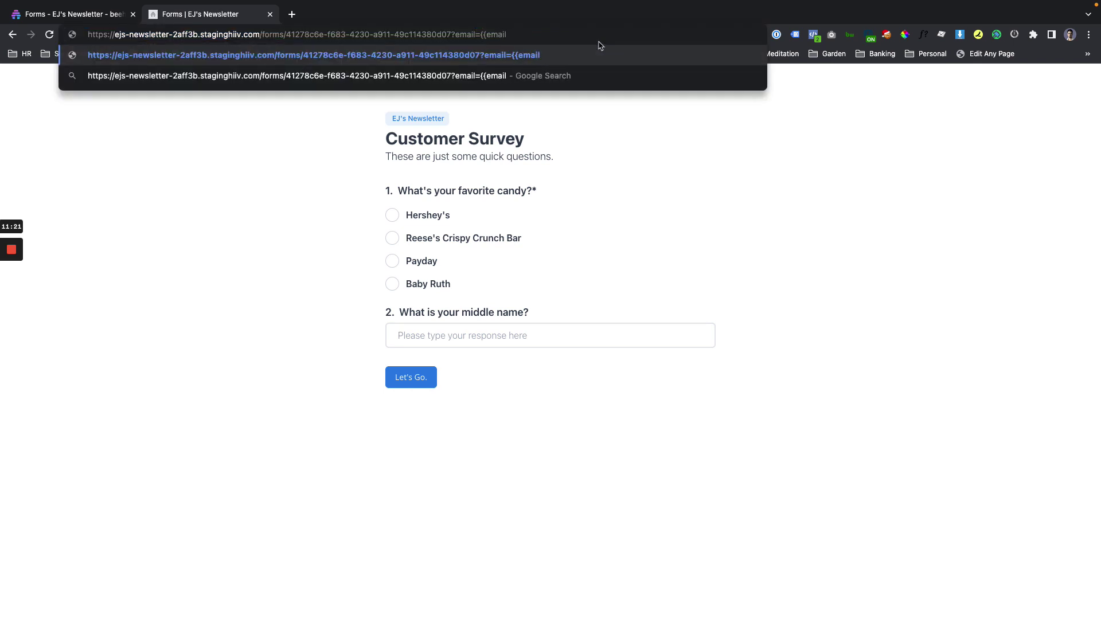
text(}})
drag(450, 33, 538, 33)
click(538, 33)
triple_click(490, 35)
click(539, 38)
drag(537, 38, 112, 26)
click(527, 35)
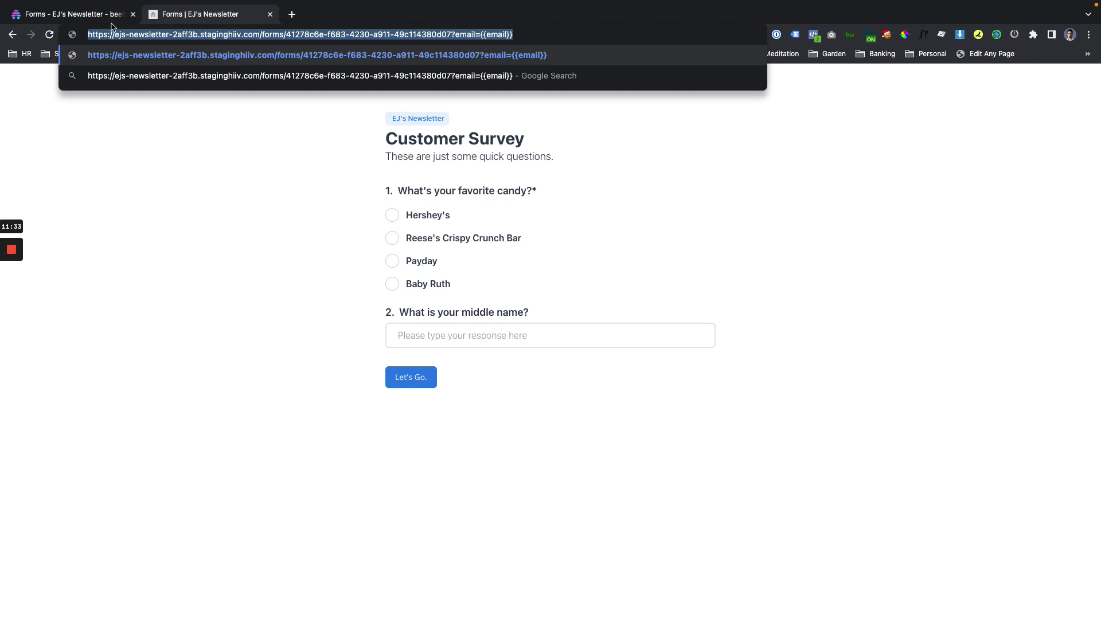
Open the post and insert a button block below its text.
click(40, 15)
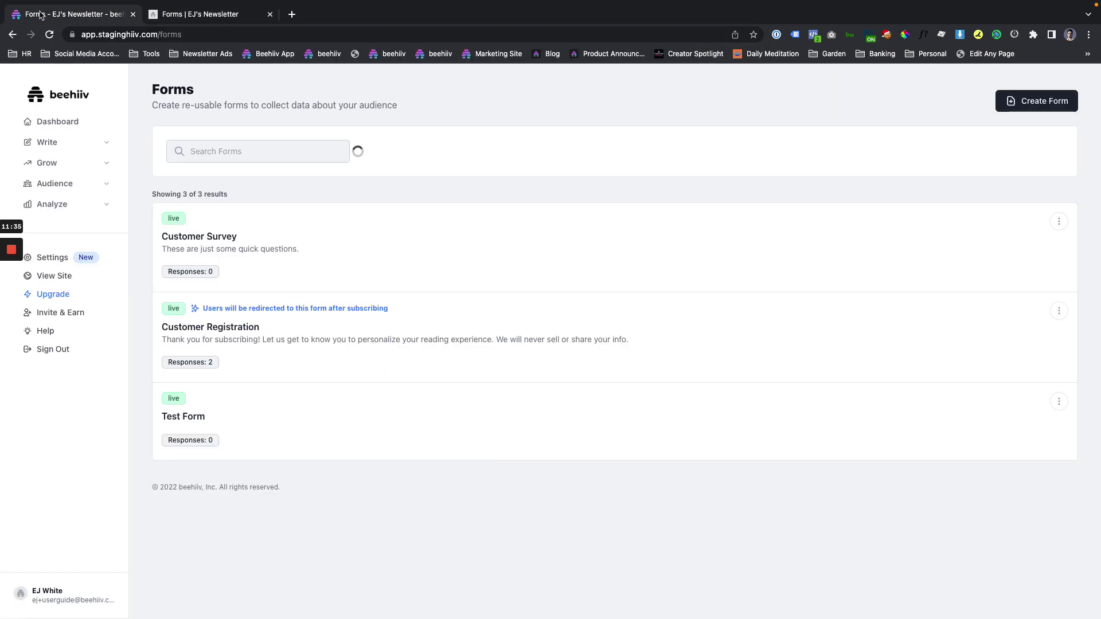
click(52, 142)
click(66, 166)
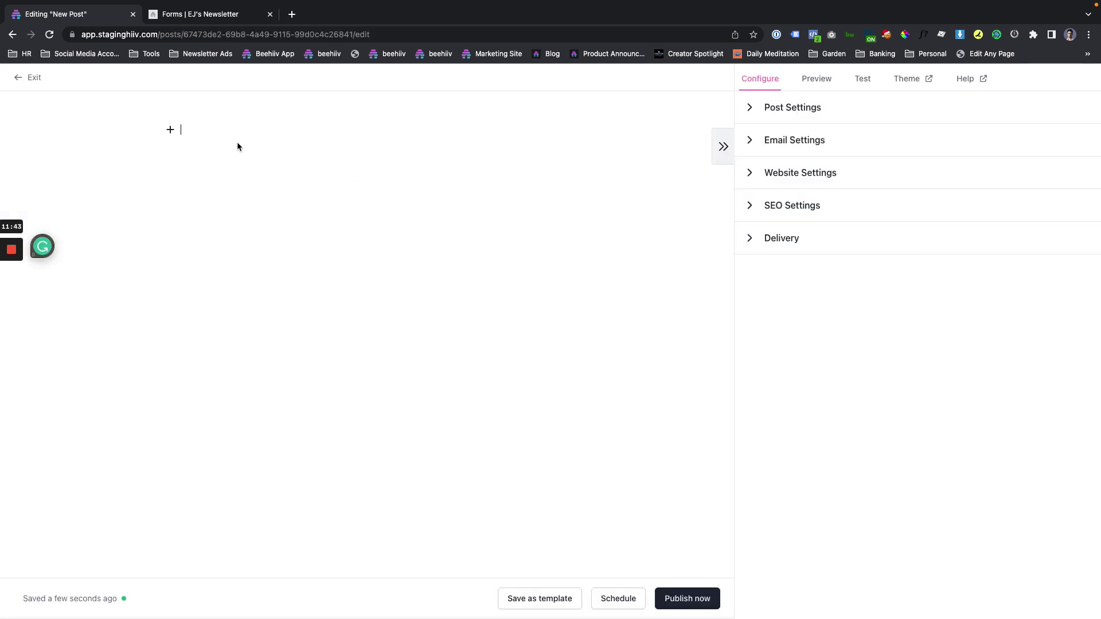
text(thank)
click(239, 147)
click(170, 162)
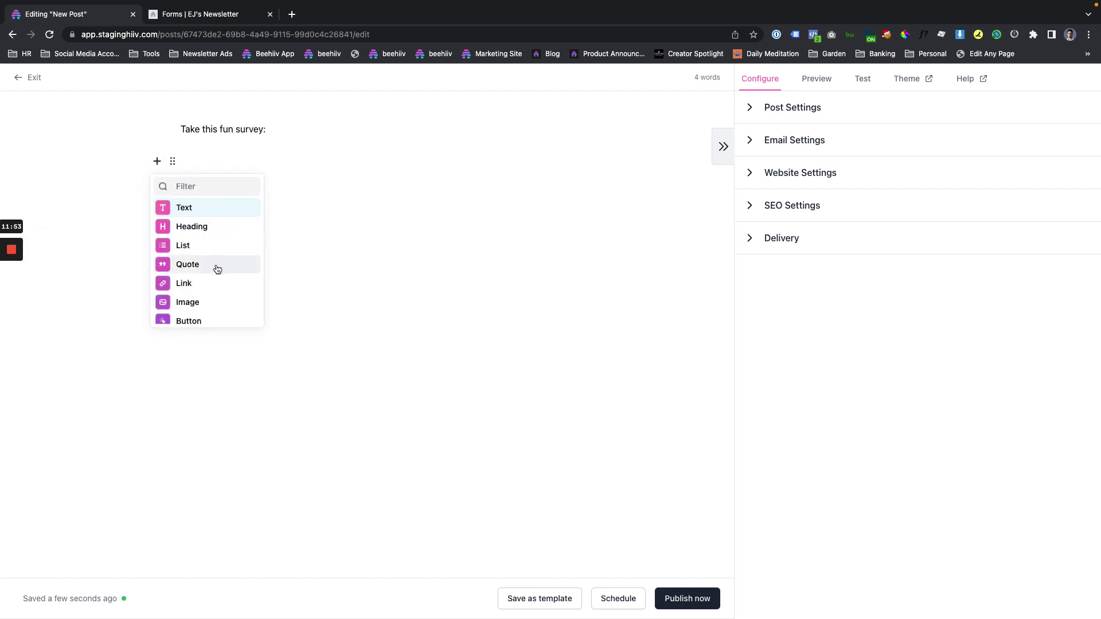
scroll(218, 279, down, 2)
click(197, 258)
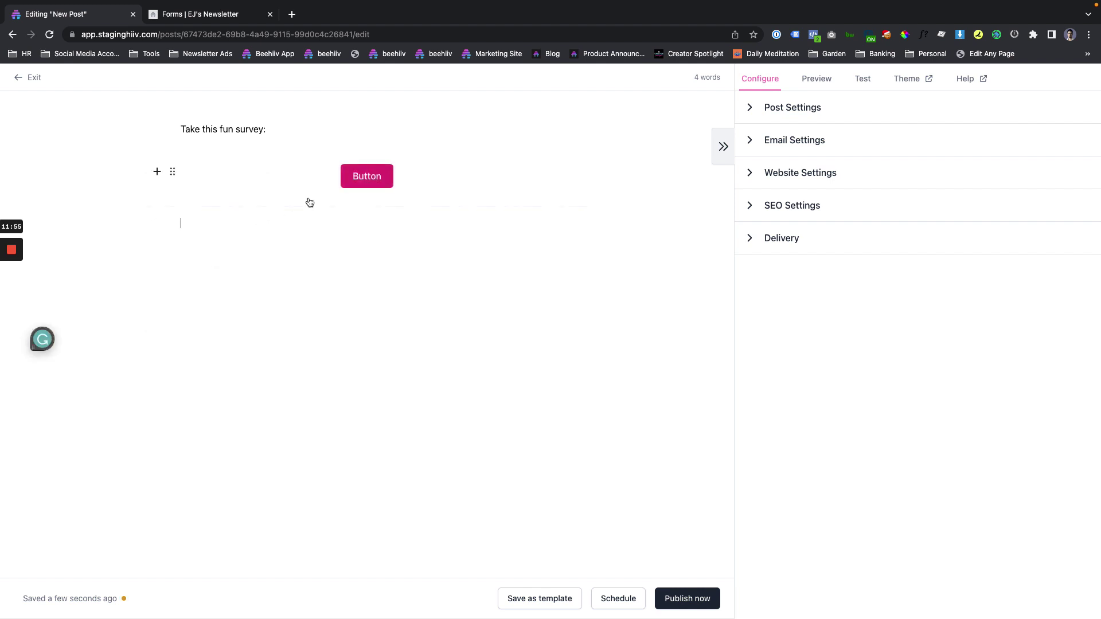
Label the button 'Take Me, I'm a Survey' and link it to the ?email={{email}} survey URL.
click(361, 178)
double_click(343, 229)
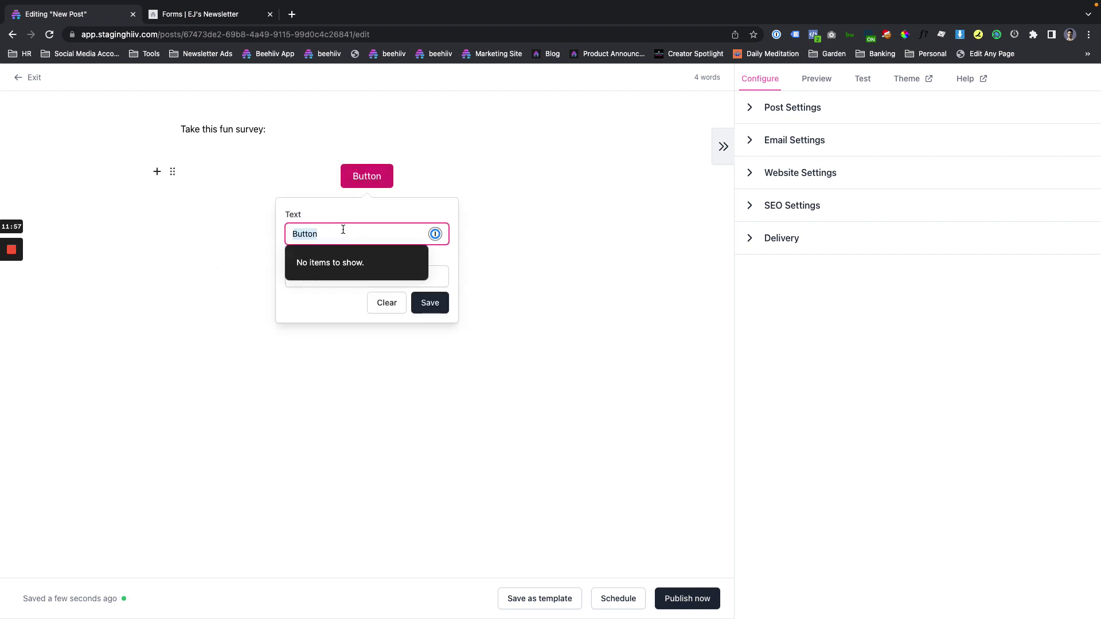
text(Take ME)
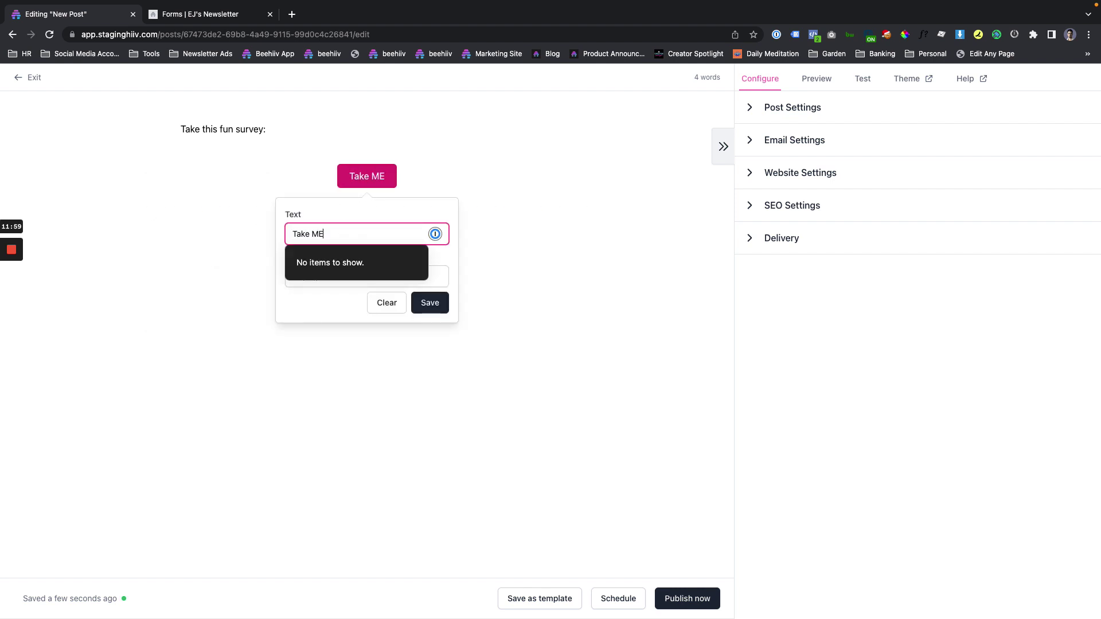
key(BackSpace)
text(, I'm)
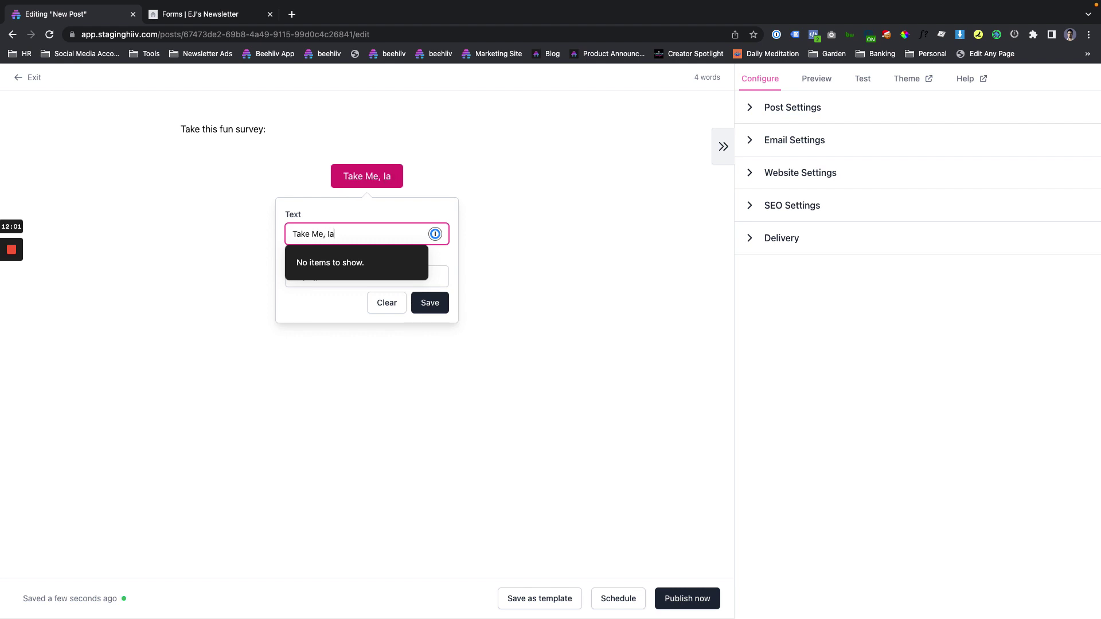
text( a Survey)
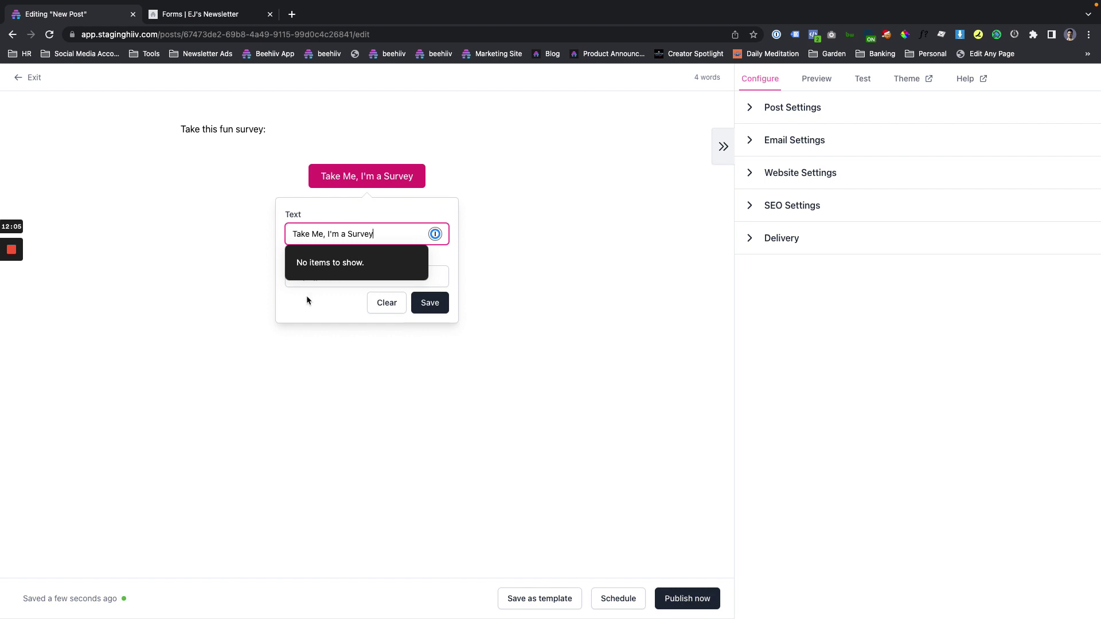
click(310, 278)
key(super+v)
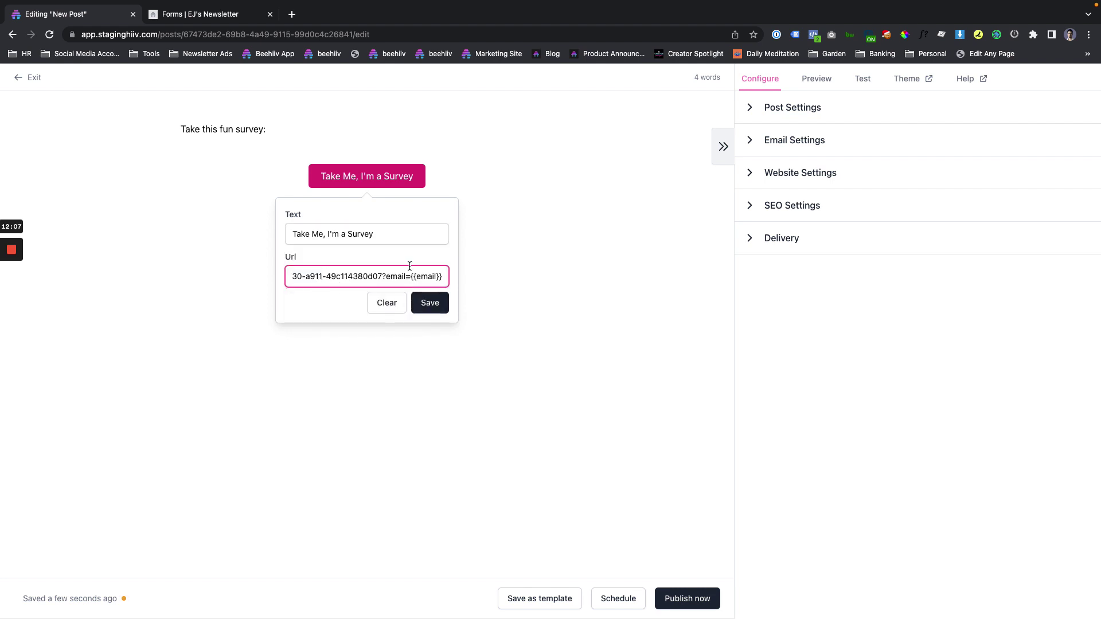
click(427, 302)
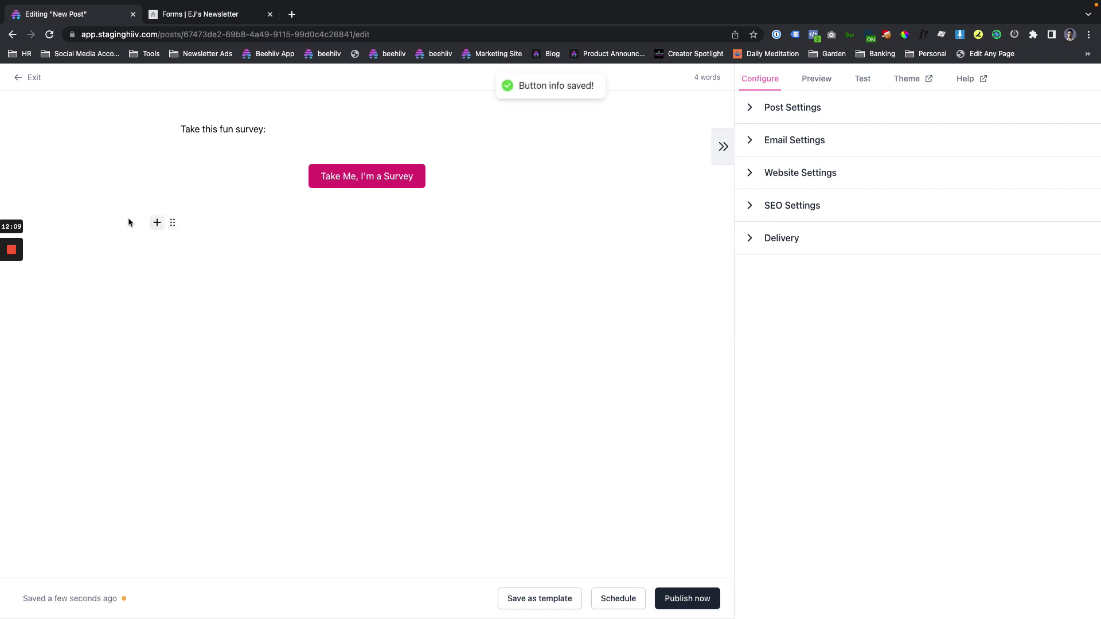
click(377, 177)
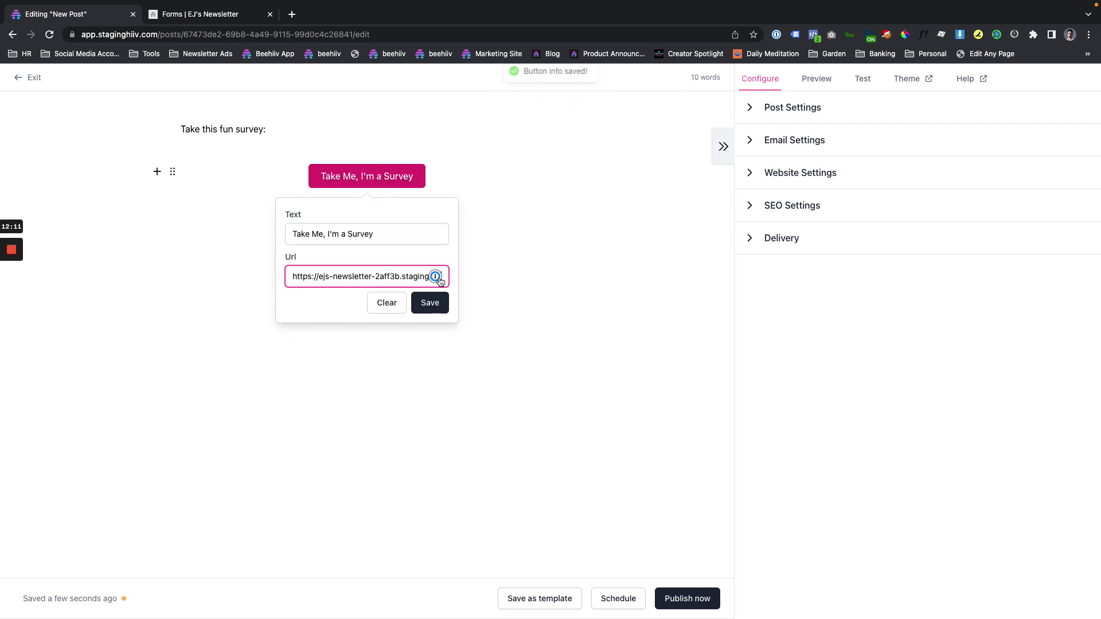
click(440, 277)
click(463, 269)
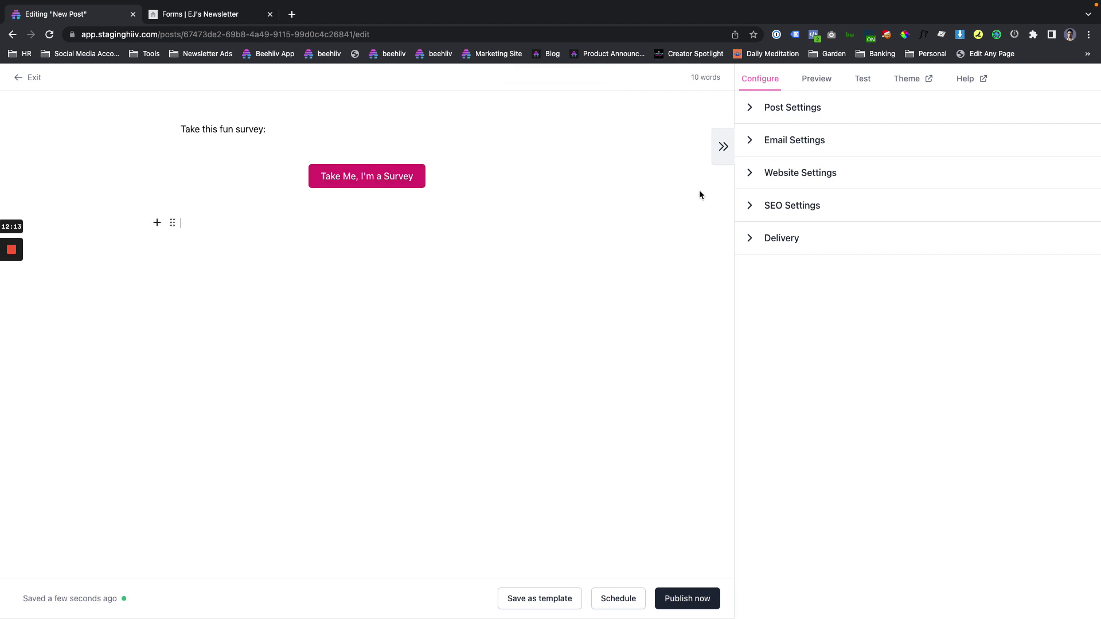
Show the post's email preview rendered for a selected subscriber.
click(817, 81)
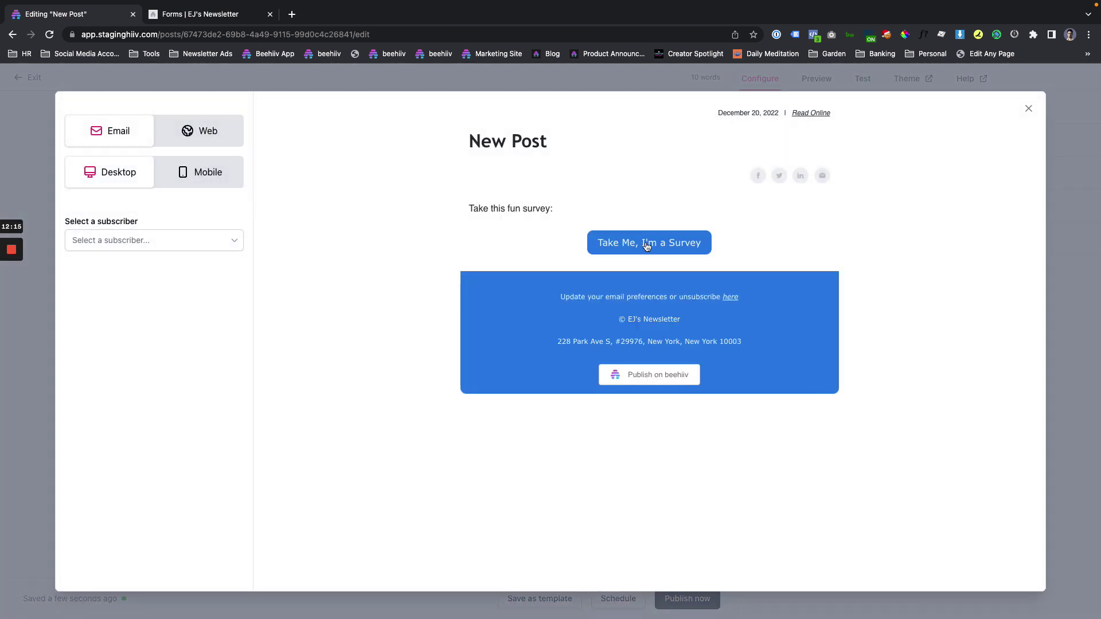
click(195, 247)
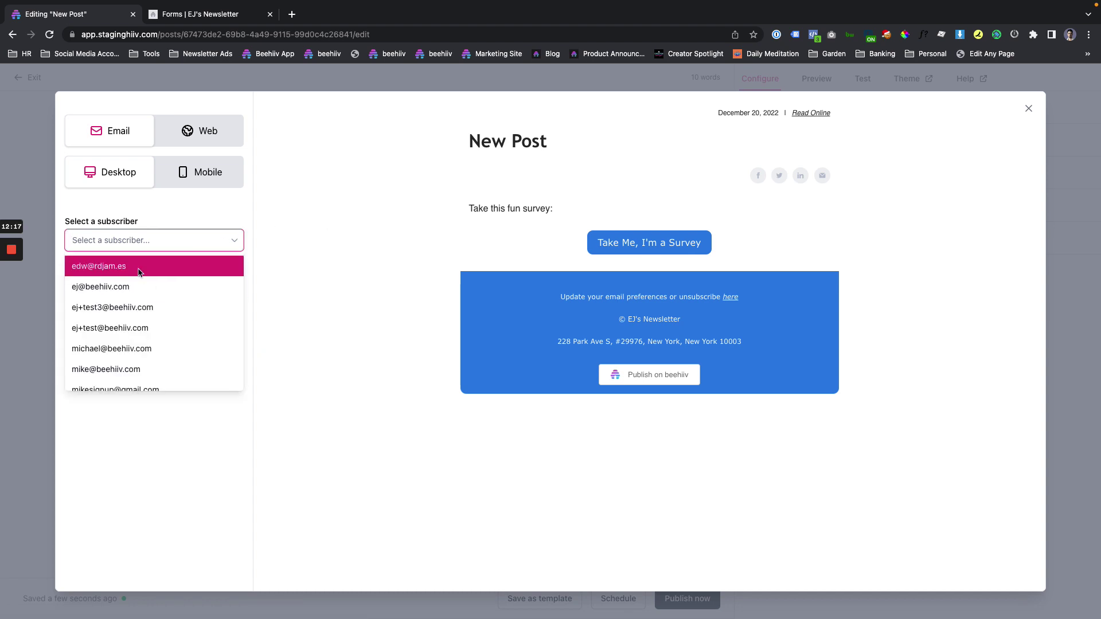
click(143, 266)
click(188, 245)
scroll(170, 287, down, 3)
scroll(170, 292, up, 1)
click(168, 293)
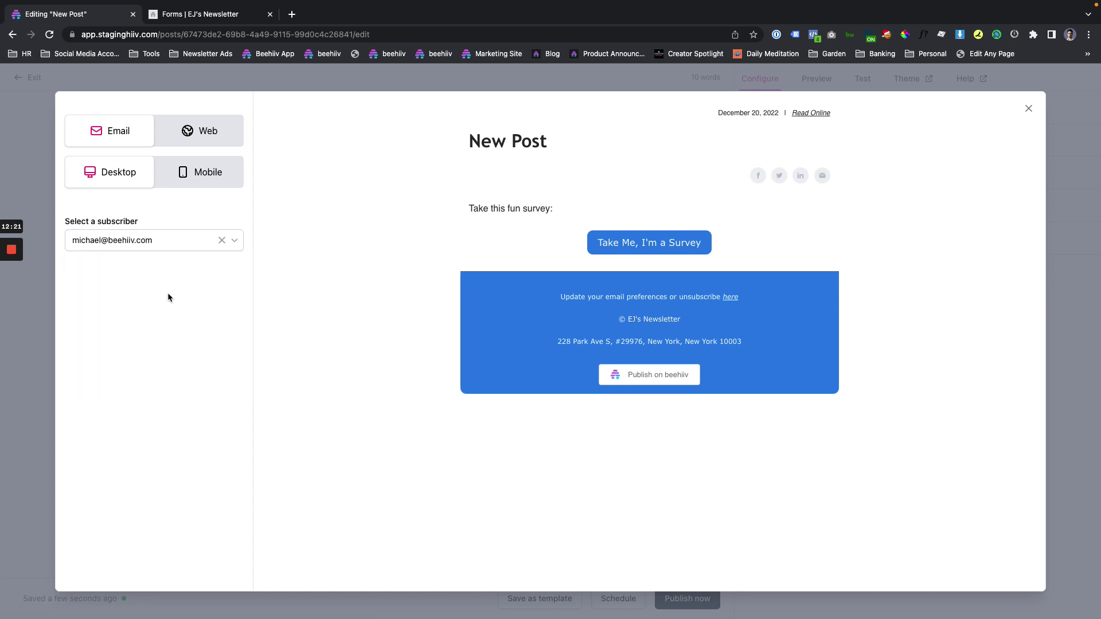
Follow the preview's survey button, choose Hershey's, enter a middle name, and submit.
click(623, 246)
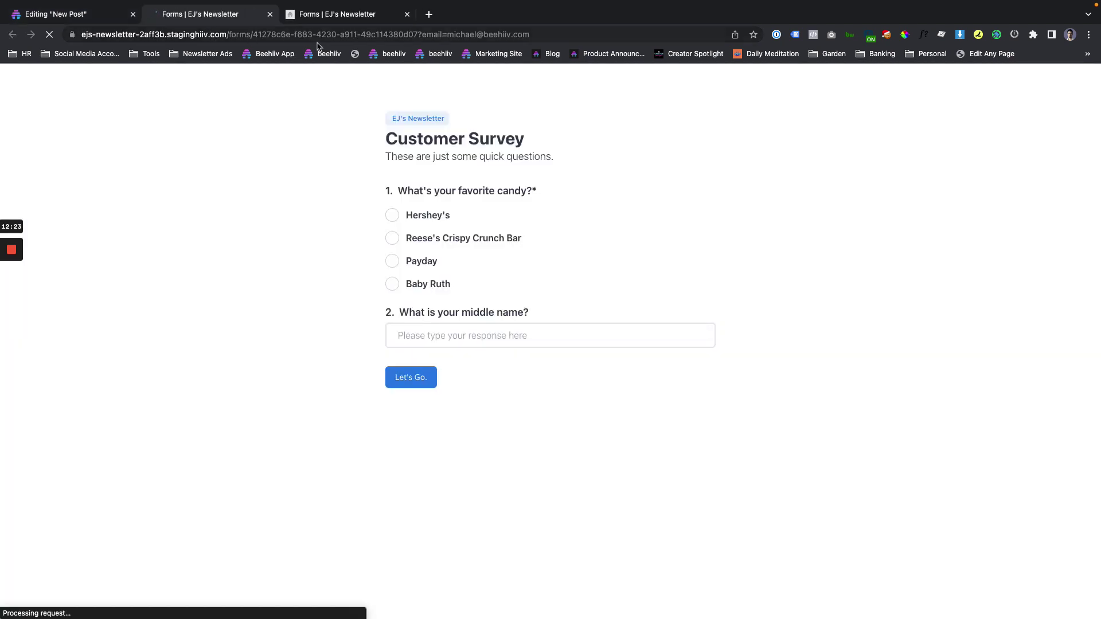
drag(423, 36, 530, 36)
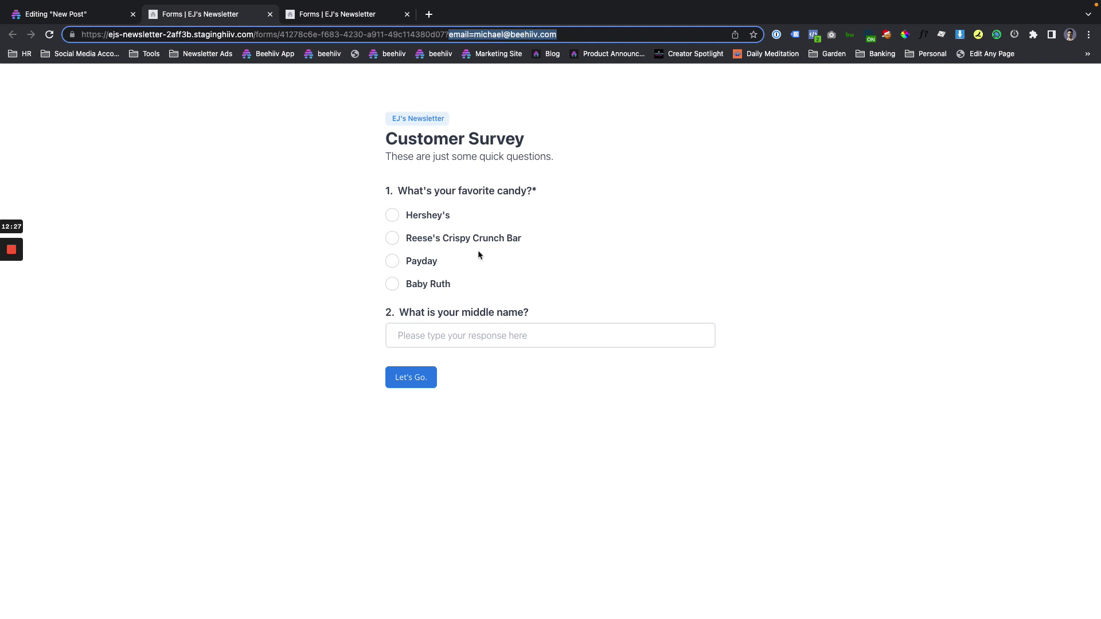
key(Home)
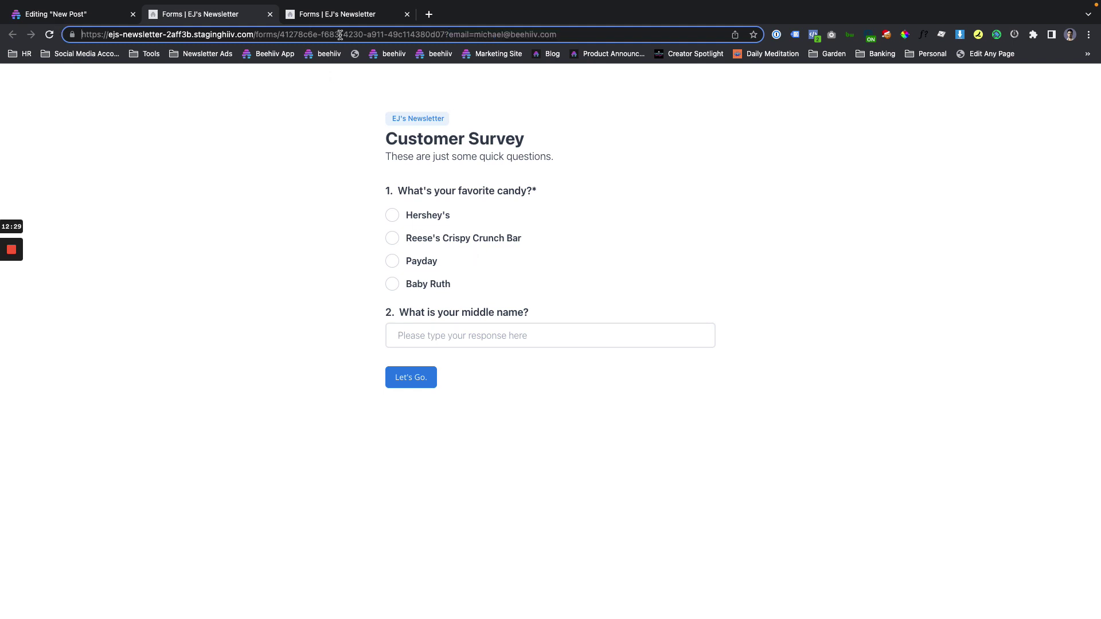
click(392, 213)
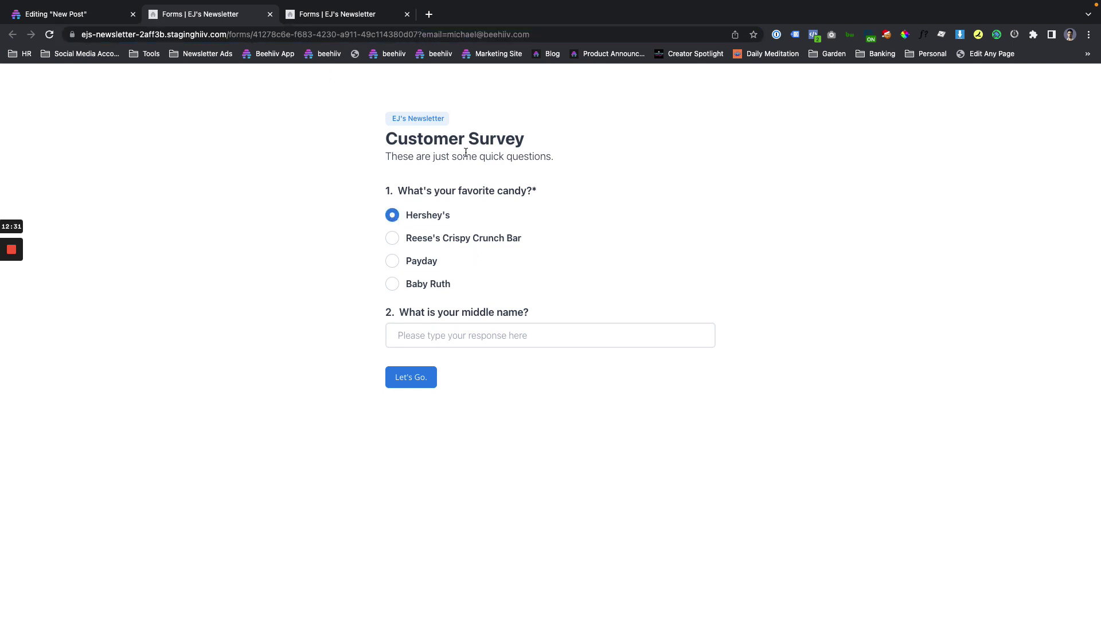
click(433, 337)
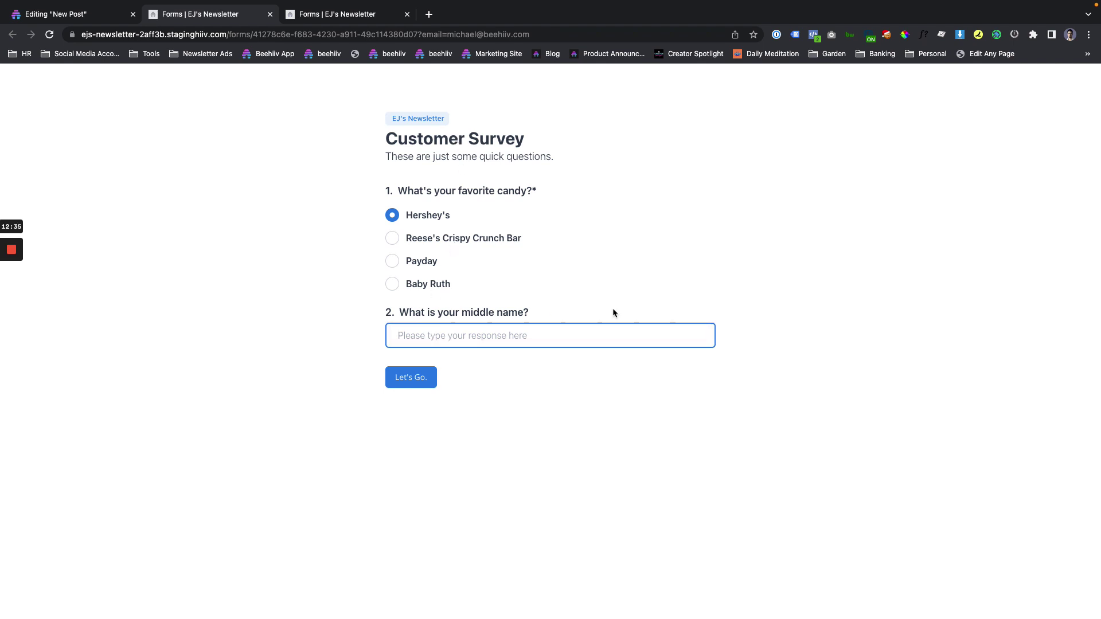
text(Kevin)
click(409, 388)
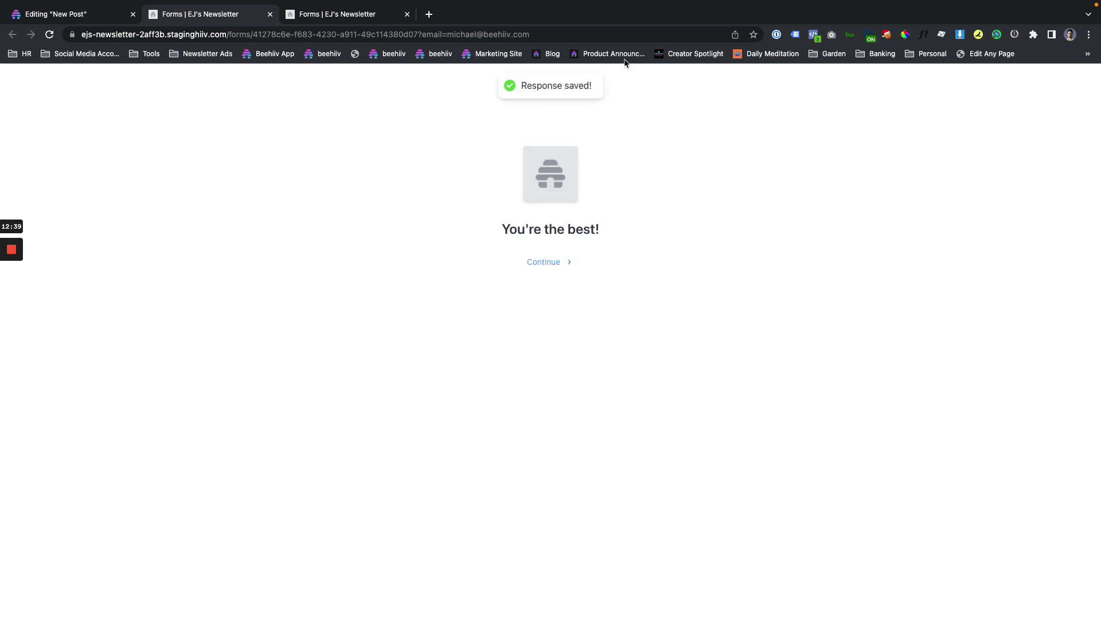
Close the email preview, exit the post editor and go to Audience > Subscribers.
click(102, 17)
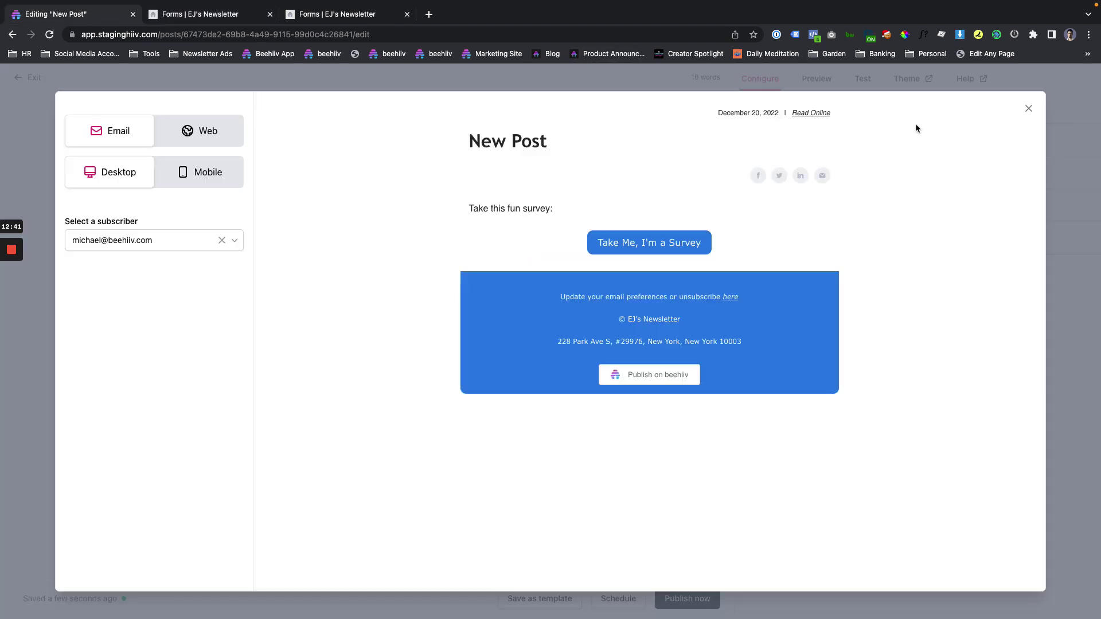
click(1029, 109)
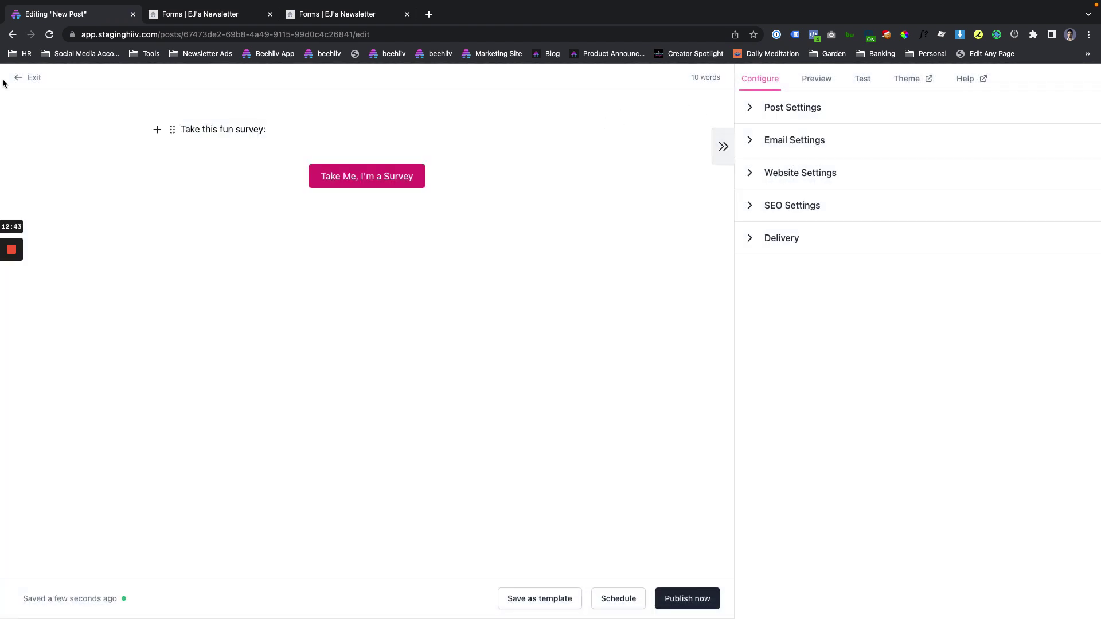
click(21, 77)
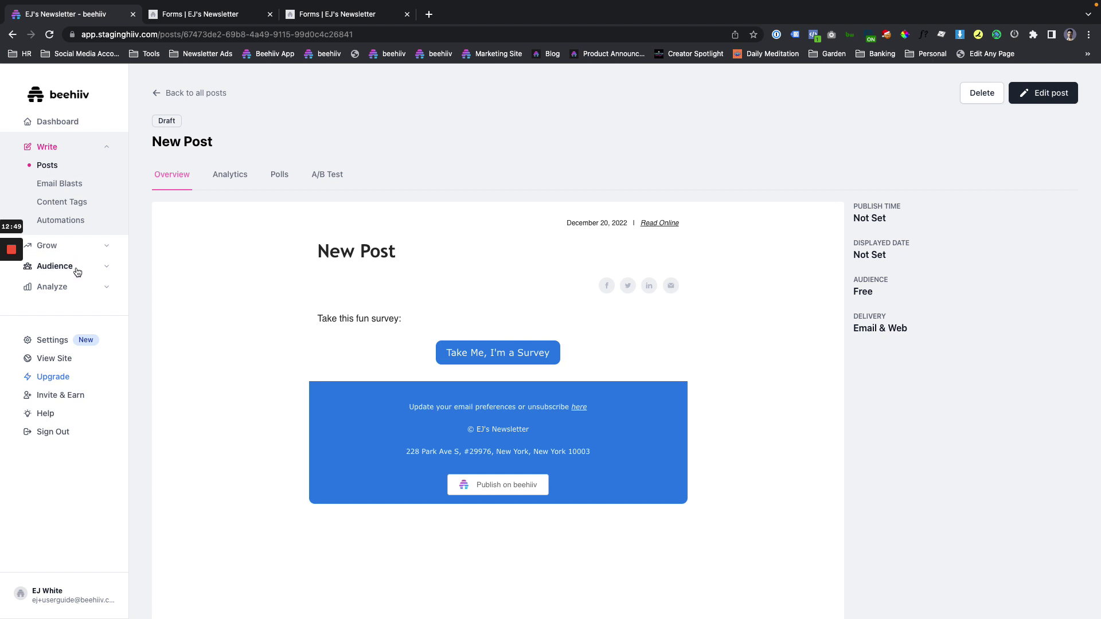
click(77, 272)
click(71, 294)
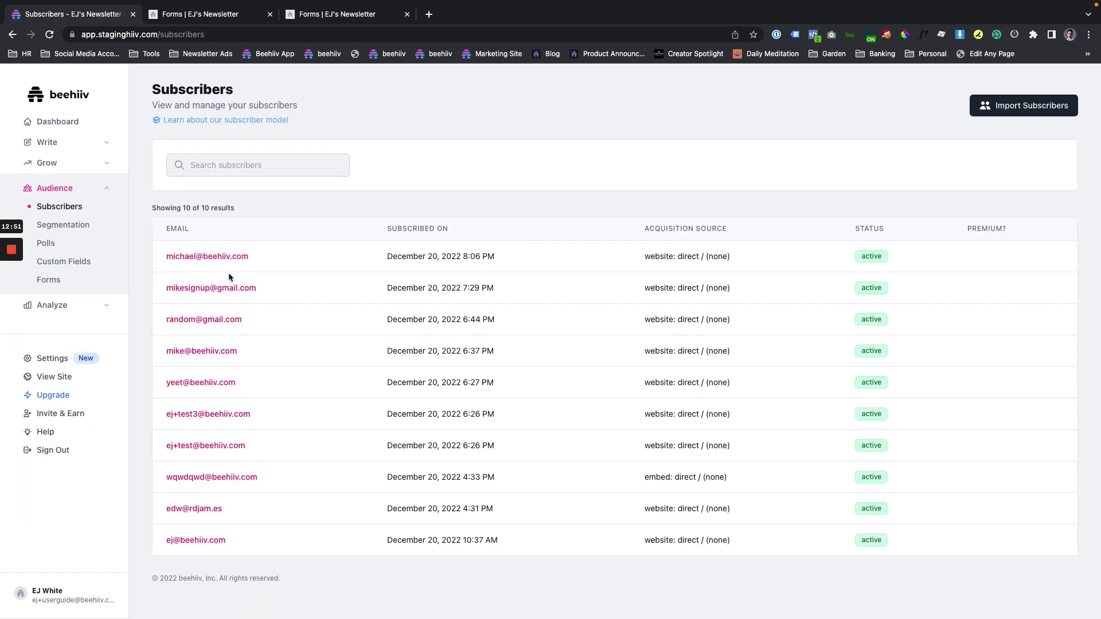
Open the test subscriber's custom fields and confirm favorite_candy is Hershey's and middle_name is saved.
click(226, 258)
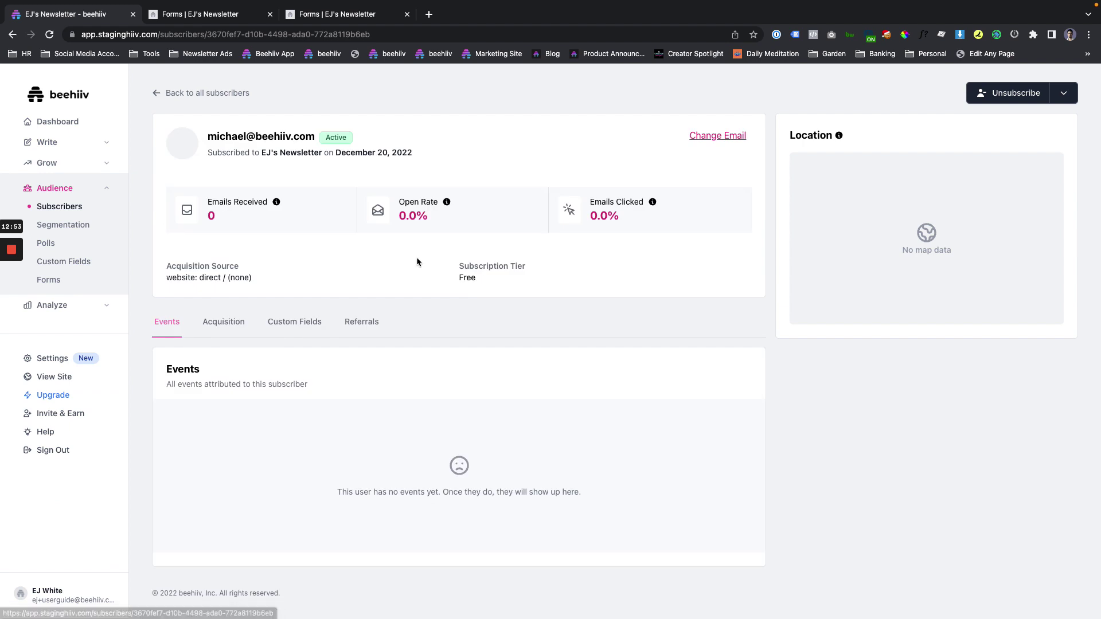
click(294, 322)
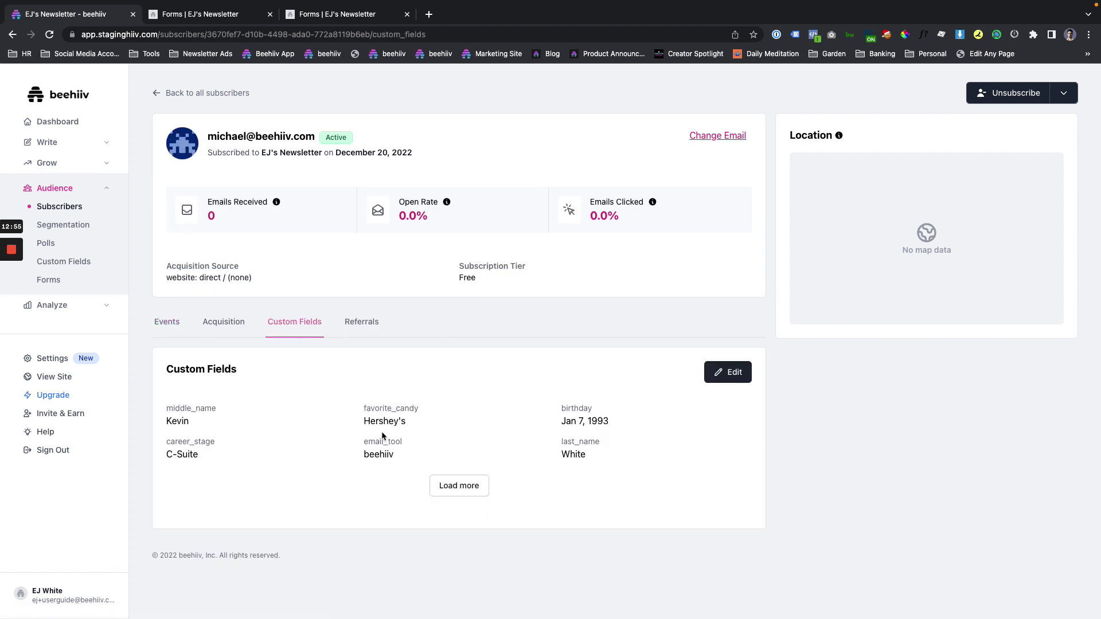
double_click(378, 420)
double_click(172, 409)
drag(570, 406, 548, 424)
click(611, 465)
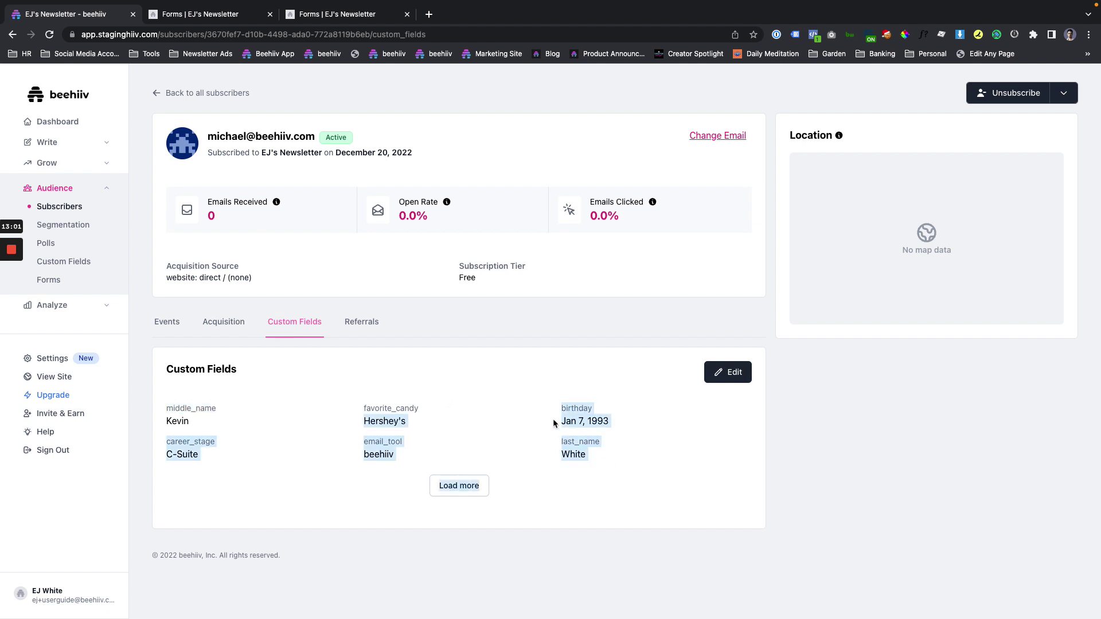
click(553, 423)
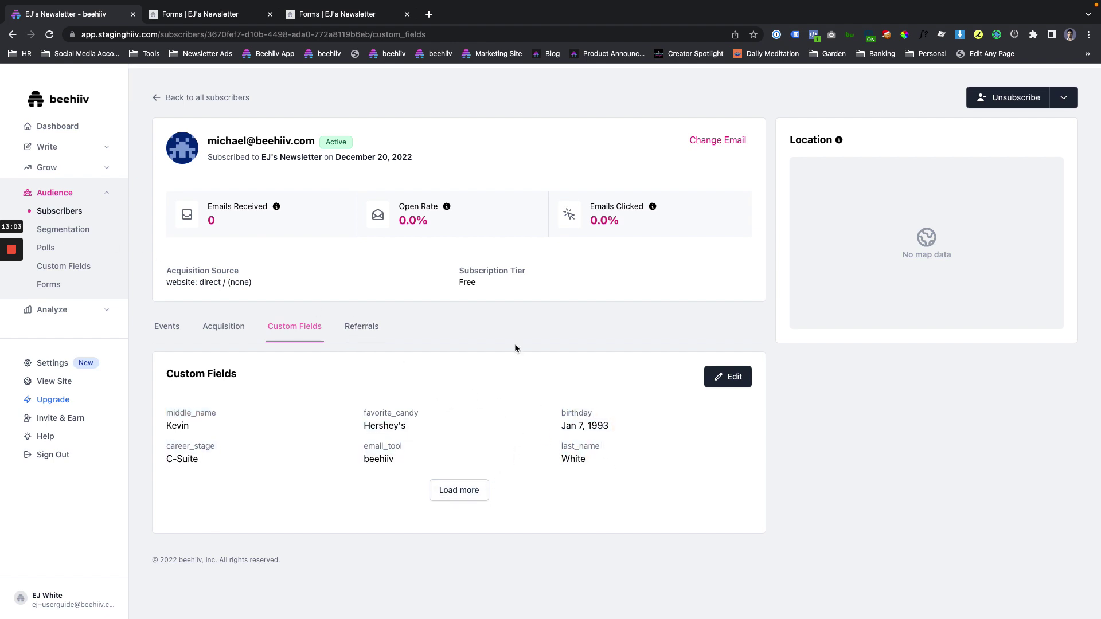
Load the remaining custom fields to review first_name and the other saved values.
click(167, 326)
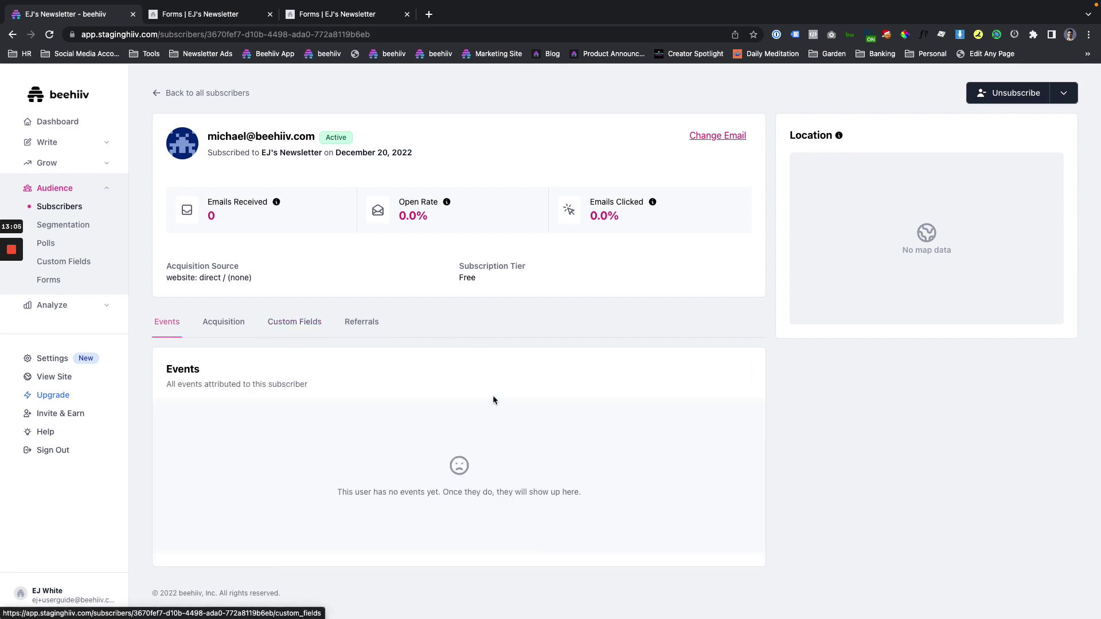
click(268, 326)
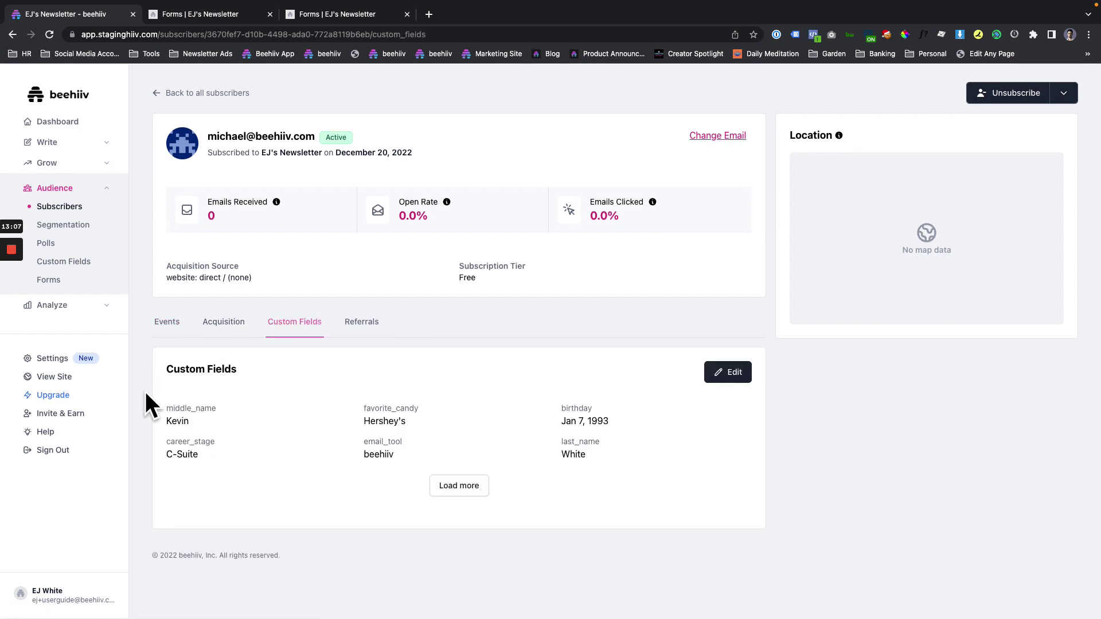
click(459, 486)
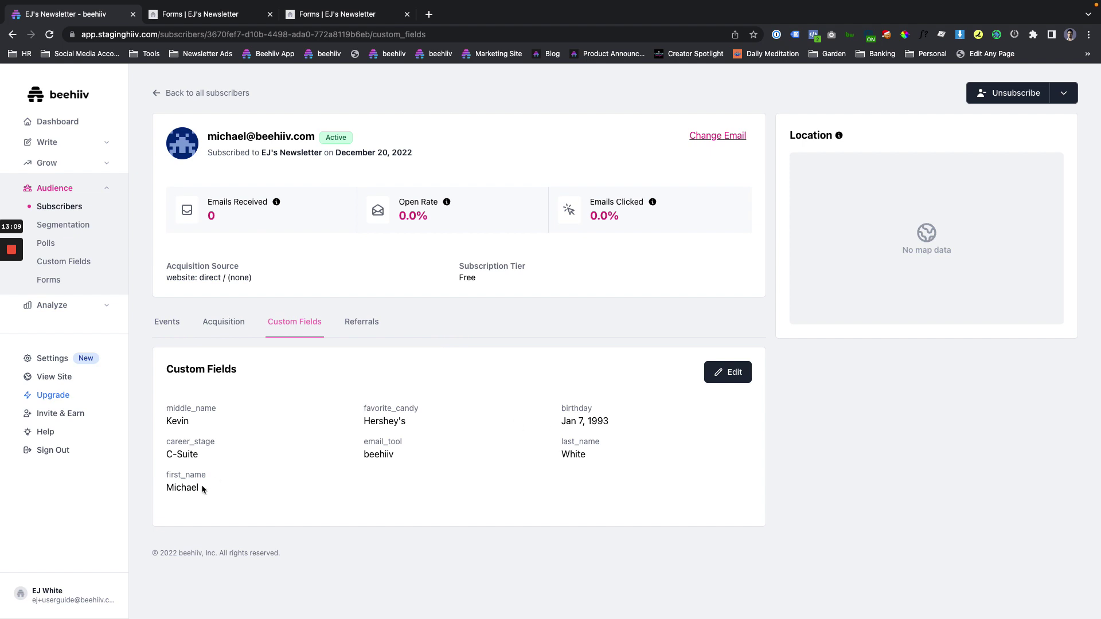
drag(198, 487, 166, 475)
click(226, 476)
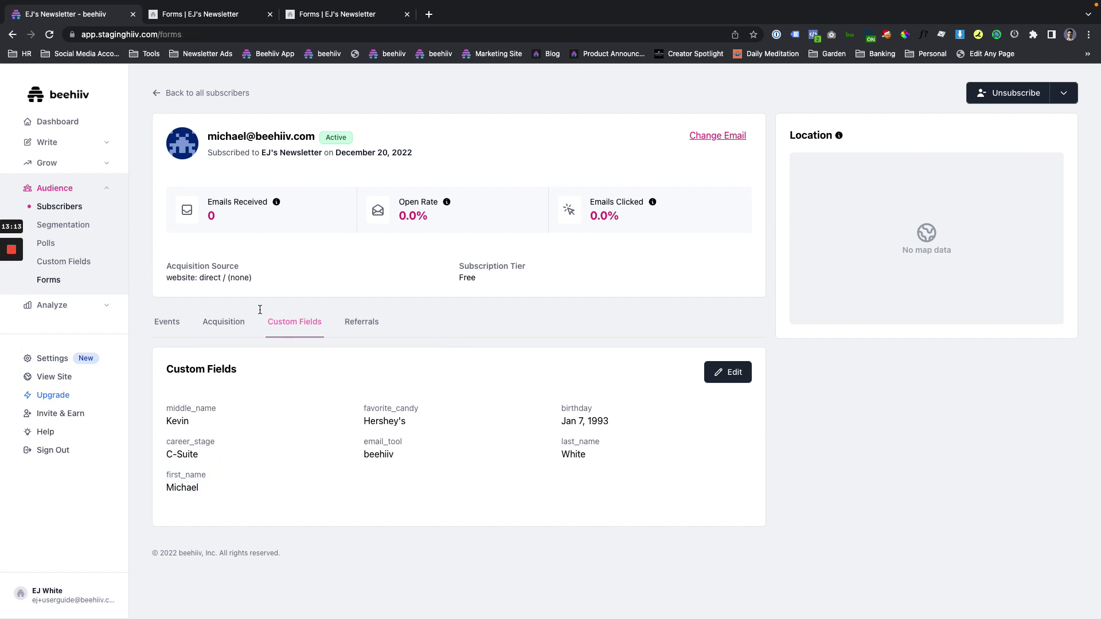
View the Forms list, where Customer Survey shows 1 response and Customer Registration shows 2.
click(48, 279)
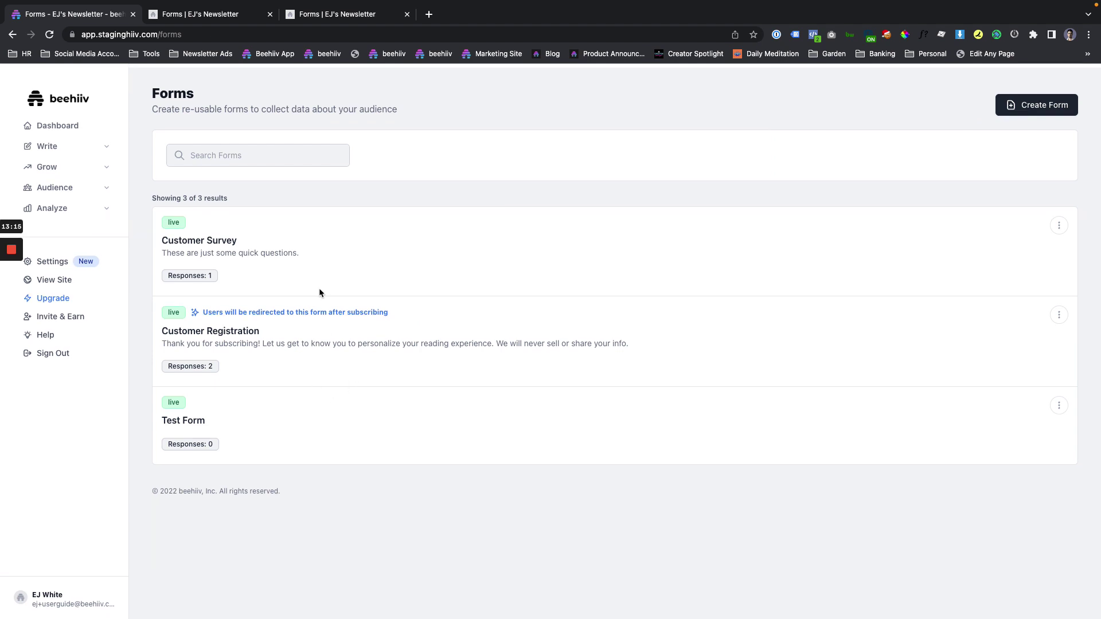